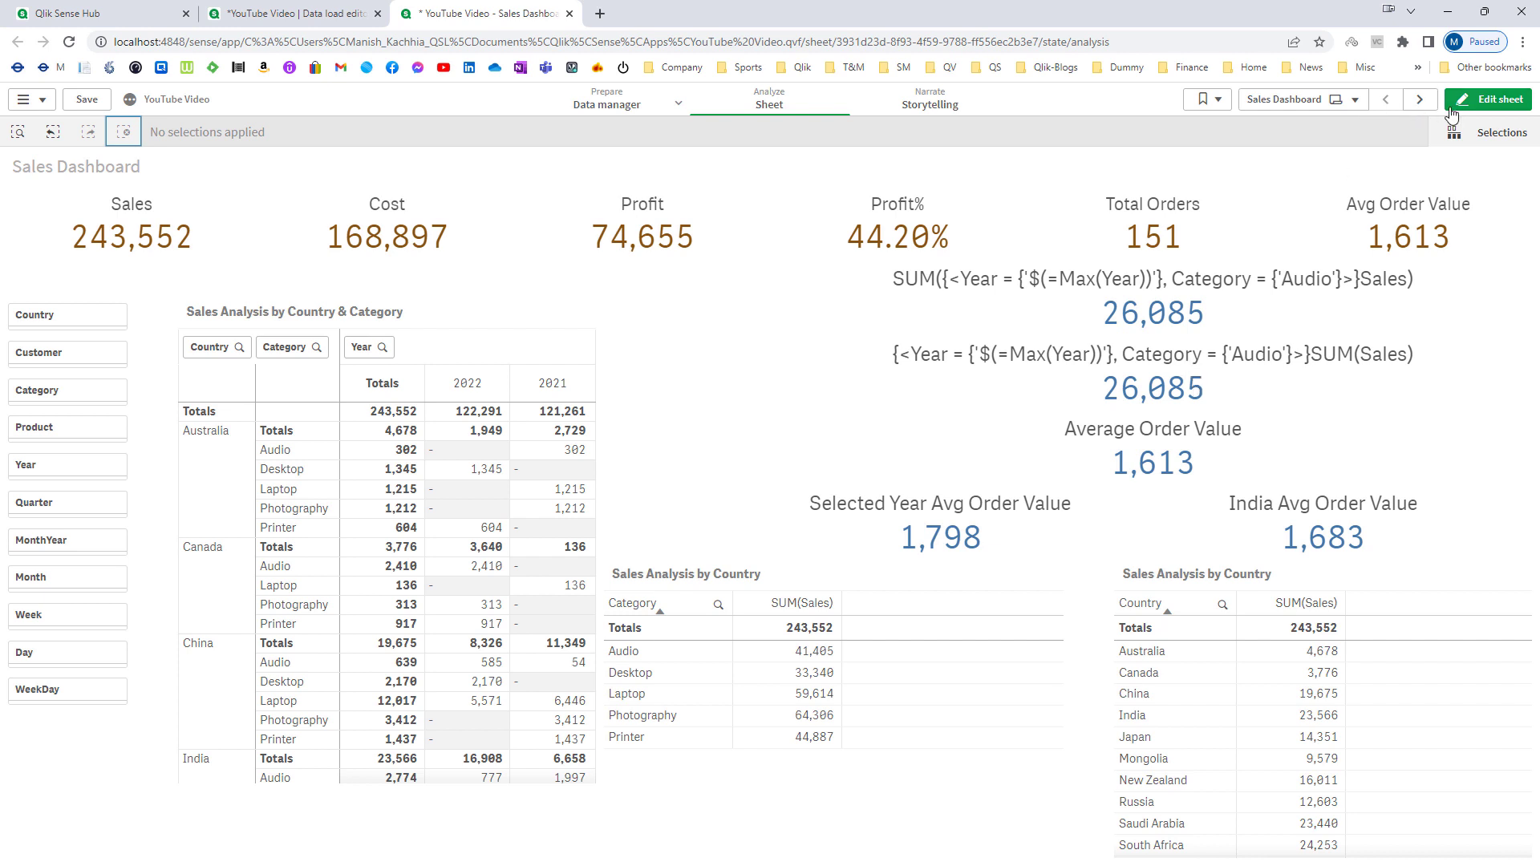
- In sheet edit mode, place the Average Order Value KPI beside Selected Year Avg Order Value and duplicate the outer set expression KPI below its original
left_click(1488, 99)
left_click_drag(1203, 425, 730, 497)
left_click(1308, 303)
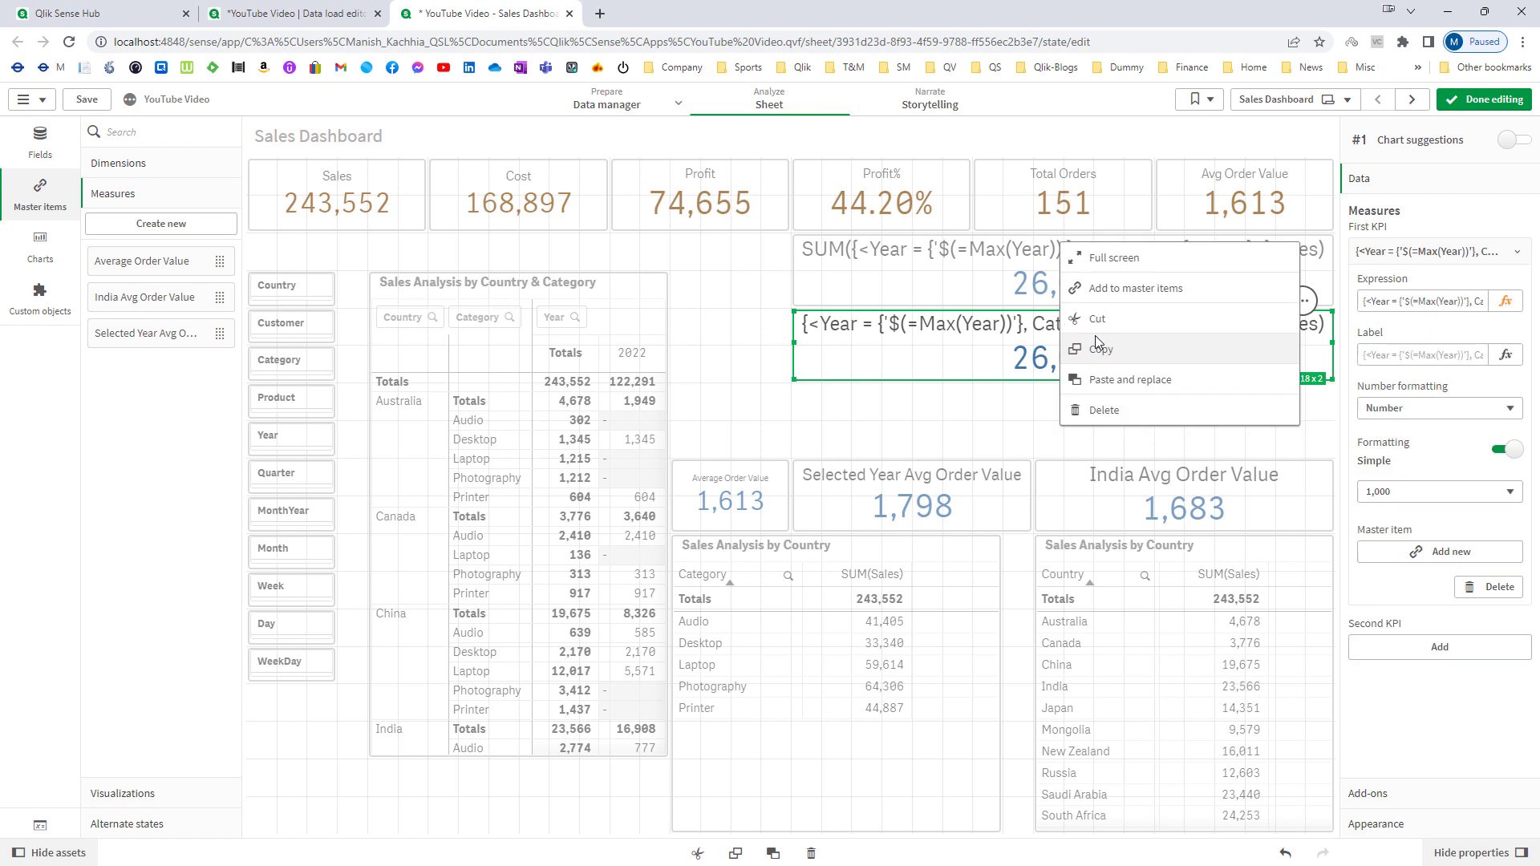
left_click(1239, 343)
- Copy the Category = {'Audio'} condition and remove it from the outer set modifier in the duplicated KPI's expression
left_click(1505, 302)
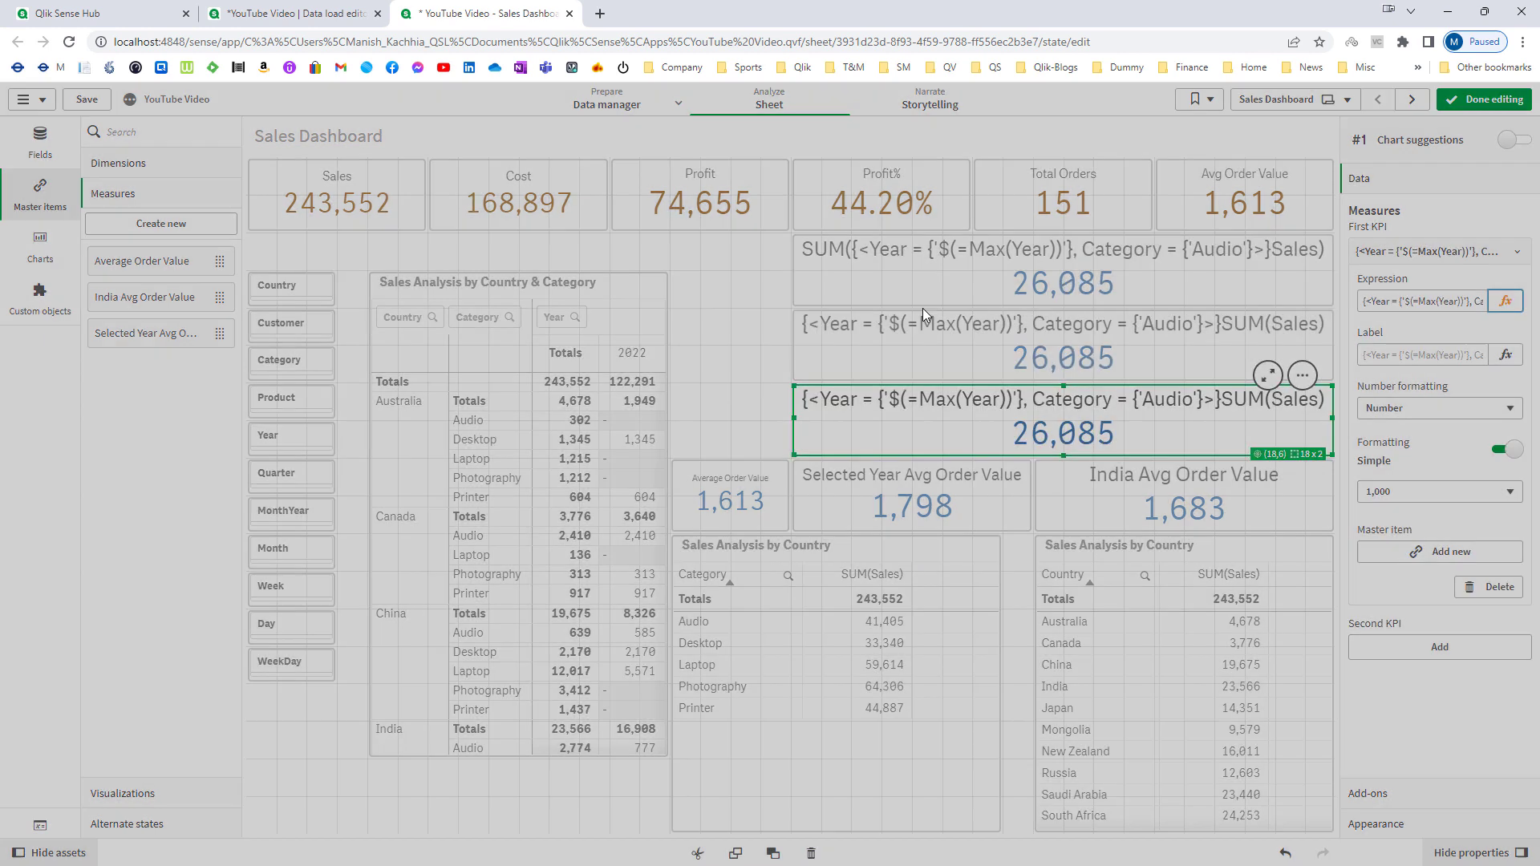
left_click_drag(287, 155, 481, 152)
key("ctrl+c")
key("BackSpace")
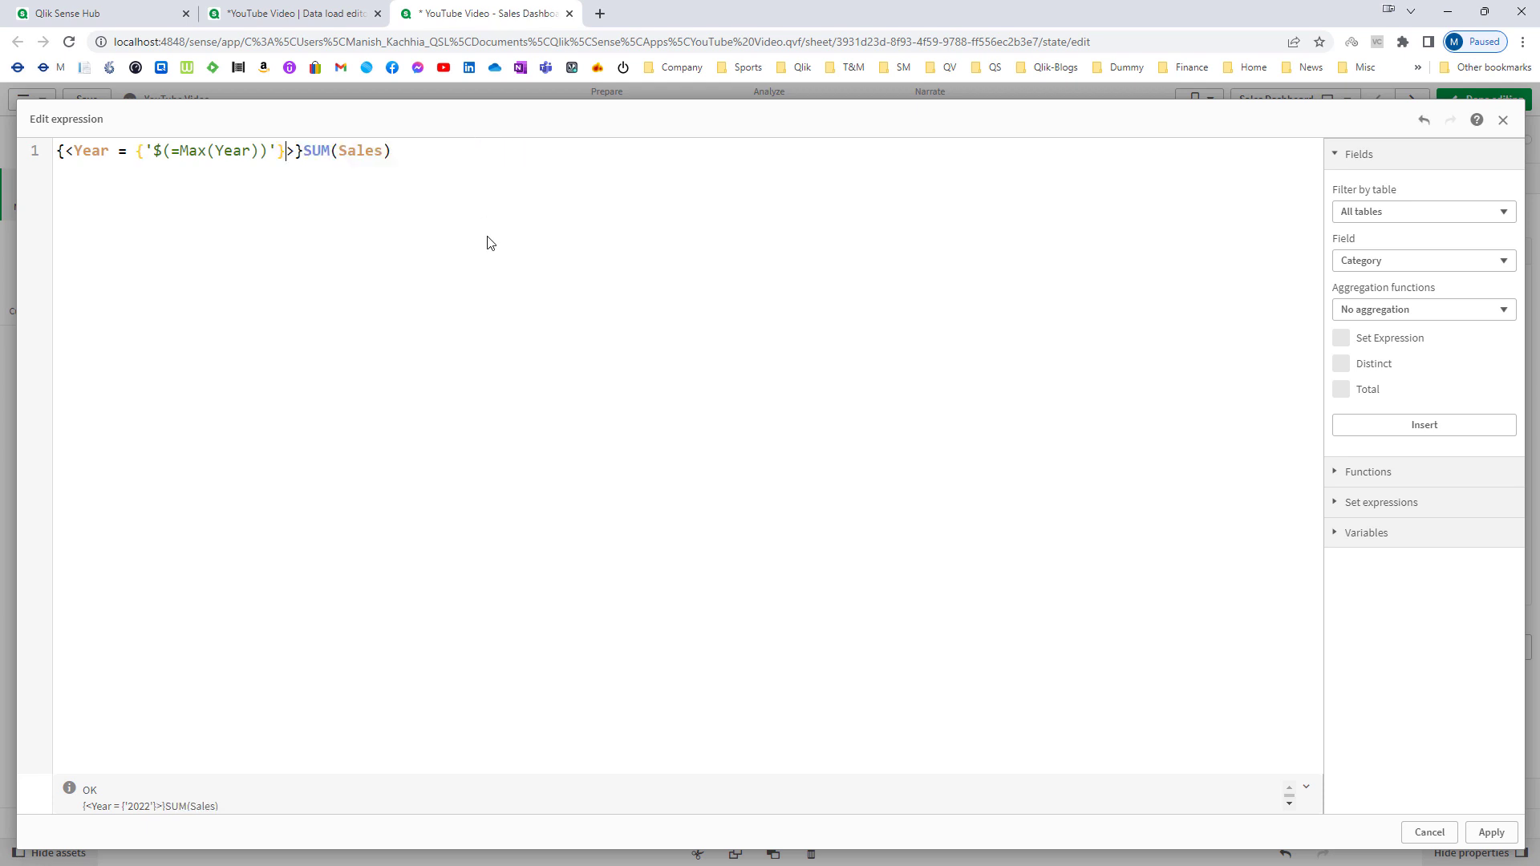
- Insert {<Category = {'Audio'}>} inside SUM before Sales in the duplicated KPI's expression and apply it
key("Right")
key("Right")
type("{}<")
key("ctrl+v")
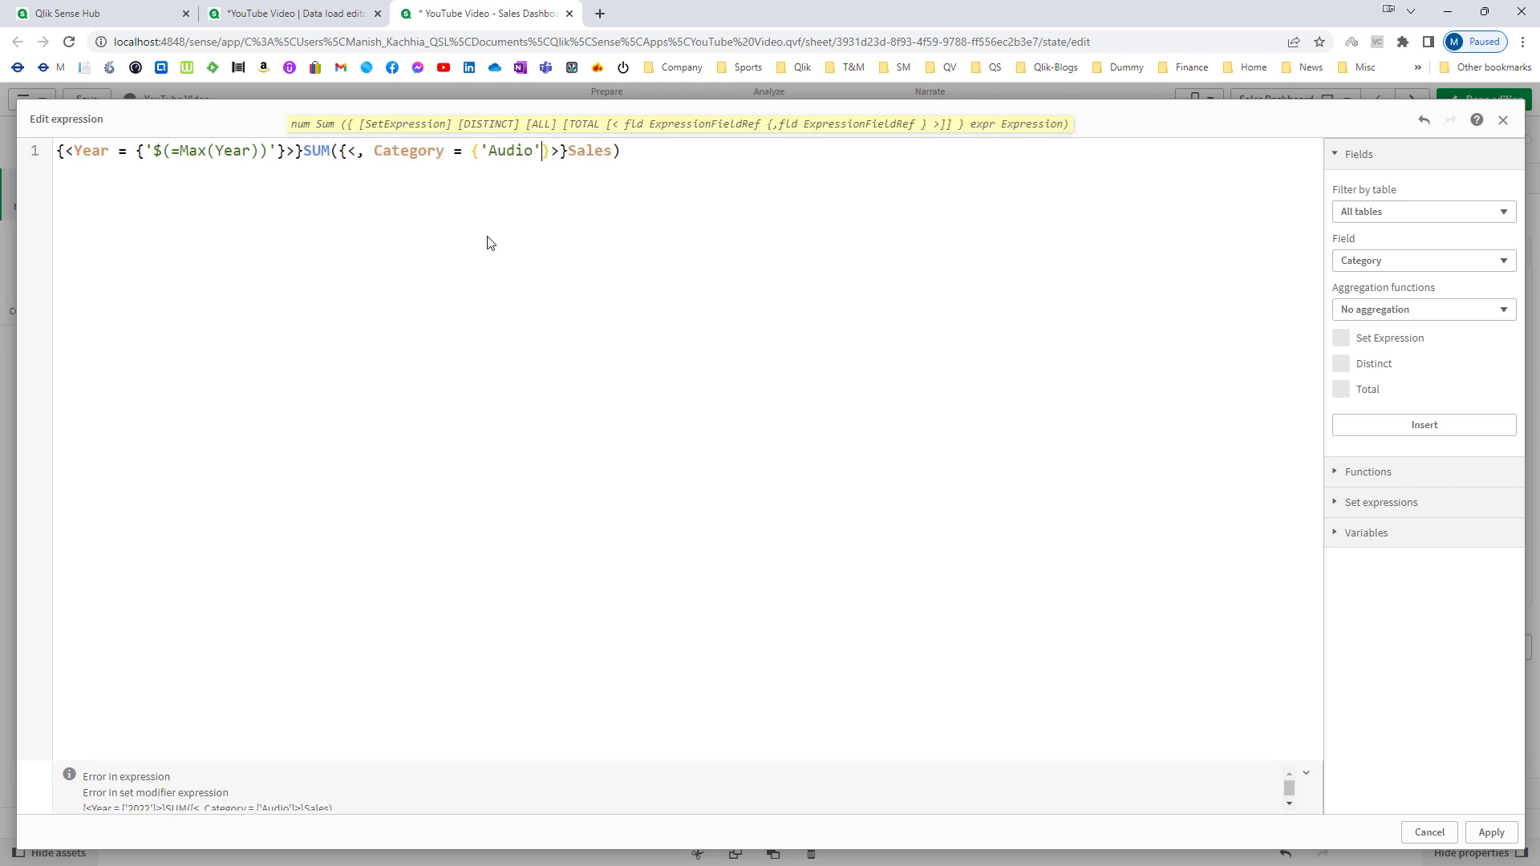
key("BackSpace")
key("BackSpace")
key("BackSpace")
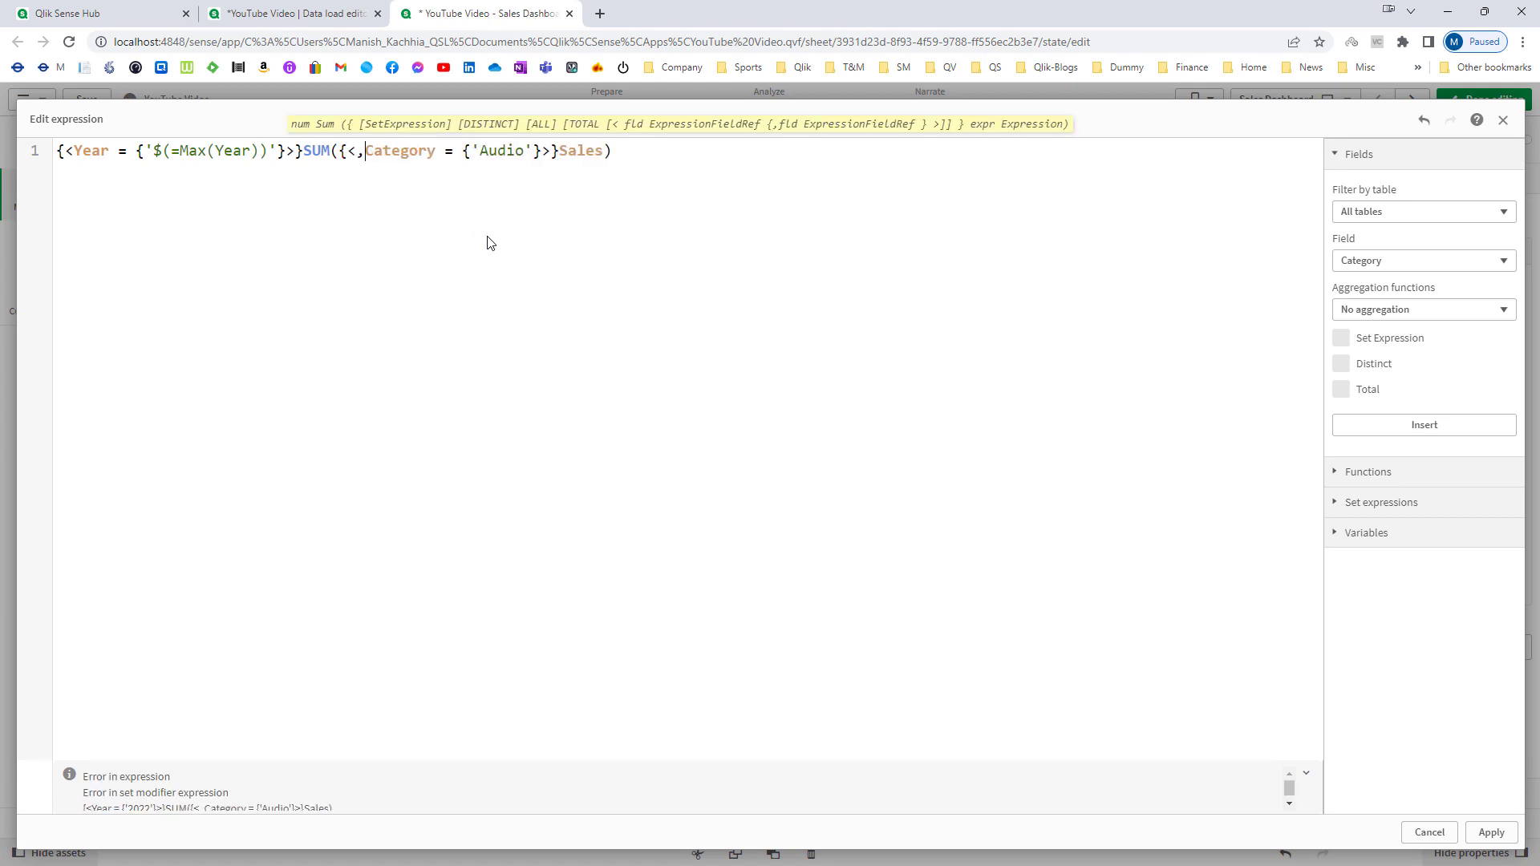
type("<")
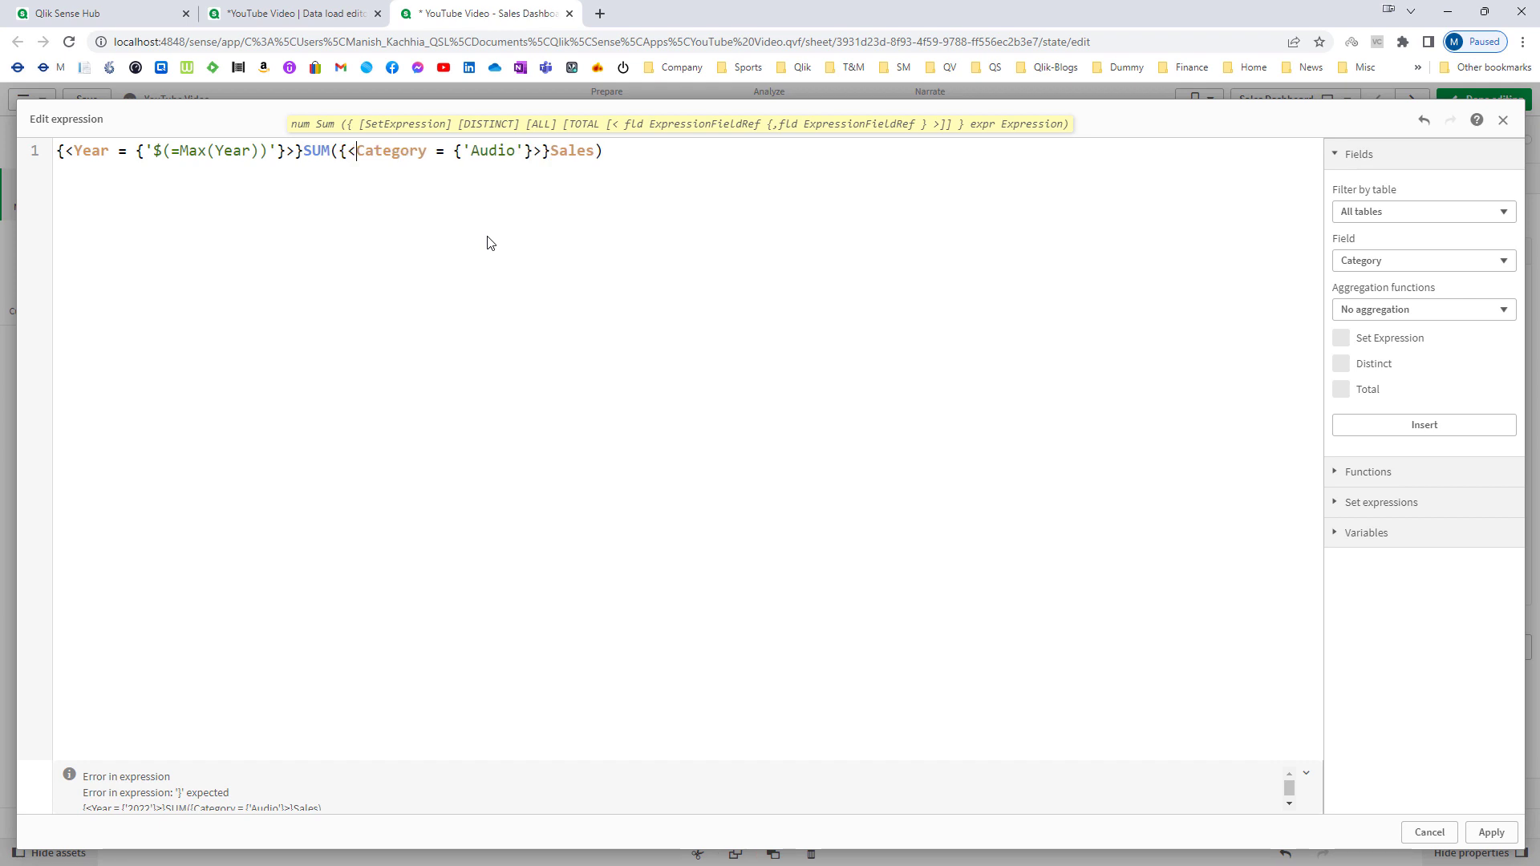
left_click(1489, 832)
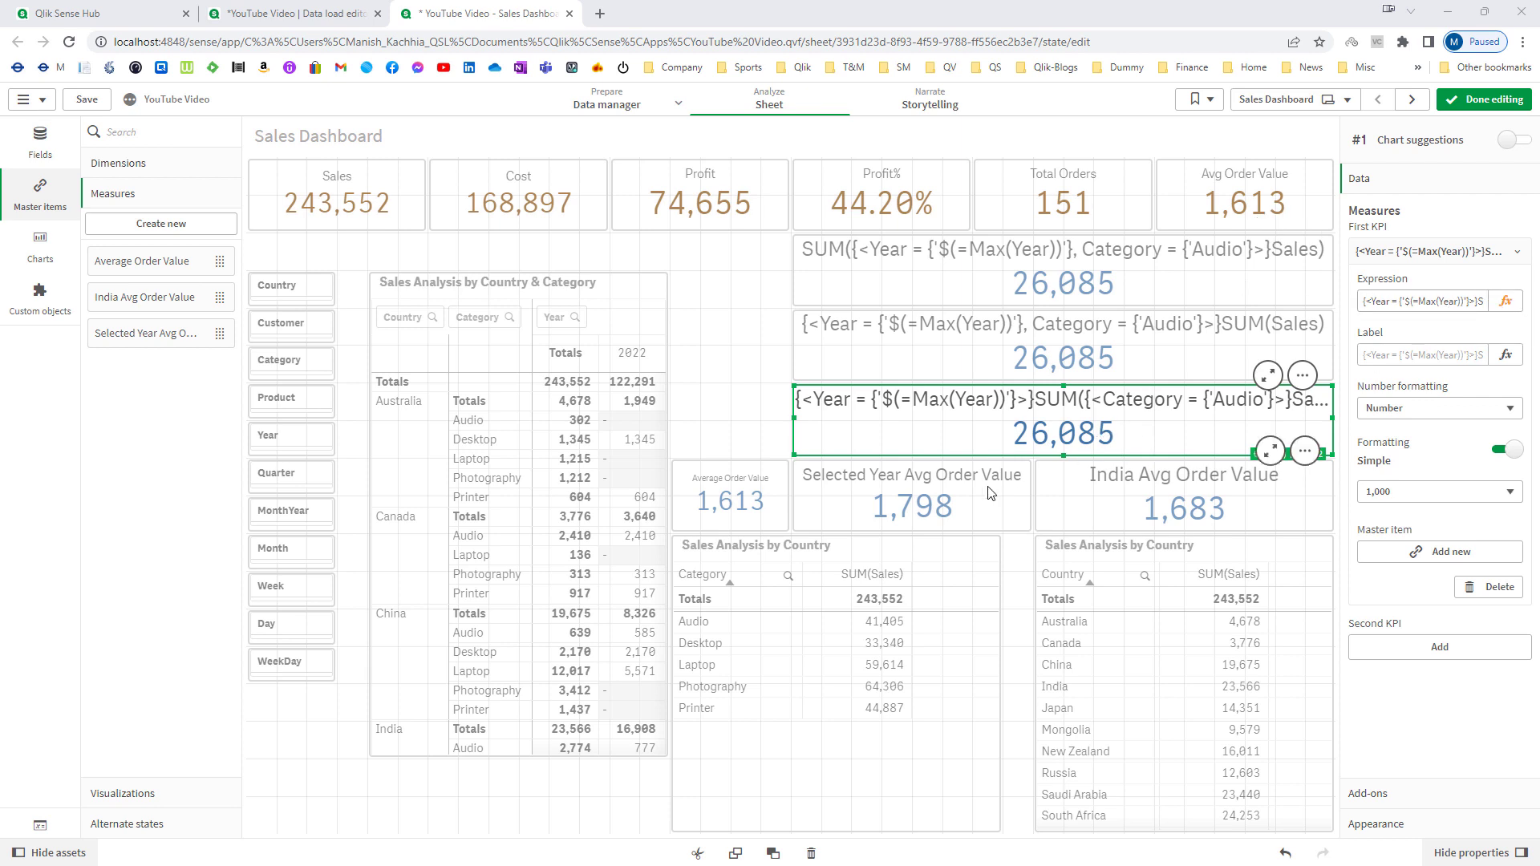
- Stack the Average Order Value, Selected Year and India Avg Order Value KPIs in a narrow column beside the set expression KPIs
left_click(750, 487)
left_click_drag(751, 487, 736, 303)
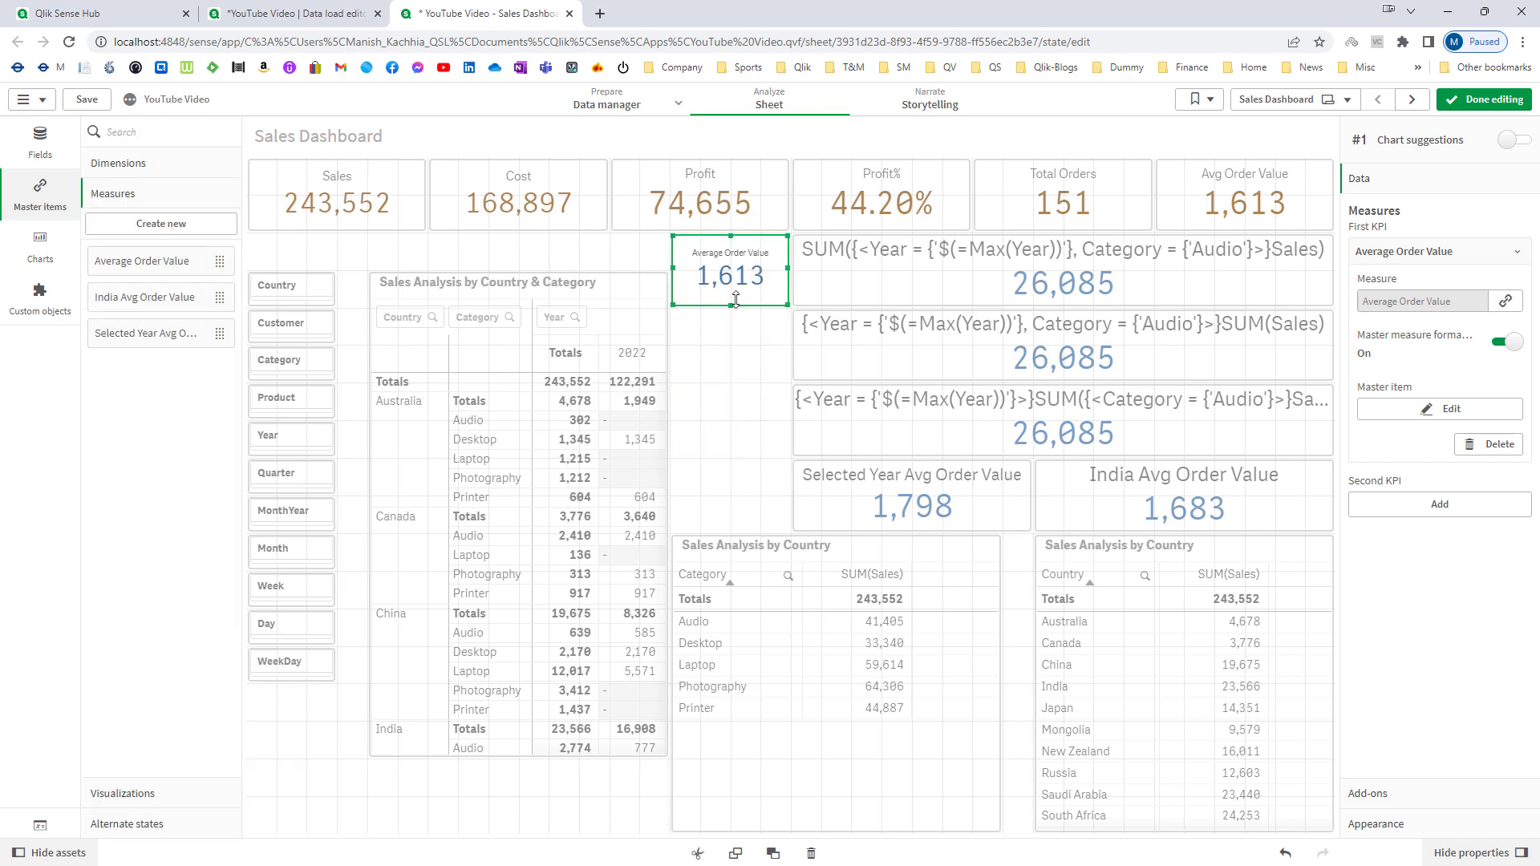
left_click(775, 465)
left_click_drag(775, 465, 731, 387)
left_click(1183, 493)
left_click_drag(1183, 493, 753, 417)
left_click_drag(736, 490, 732, 454)
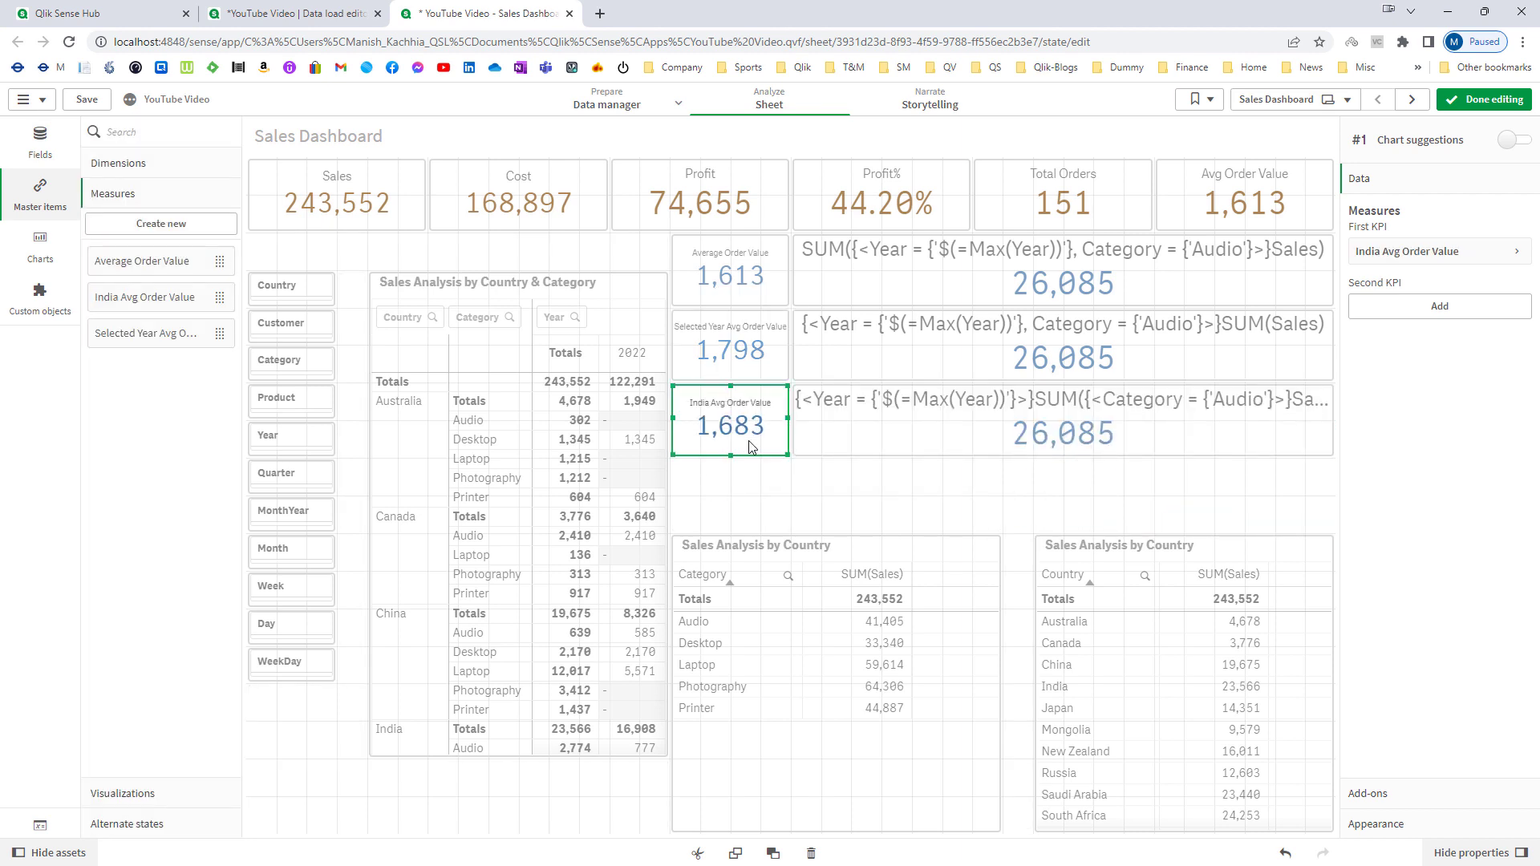
- Narrow the three set expression KPIs and arrange them side by side in one row under the main KPIs
left_click(933, 433)
left_click(1319, 289)
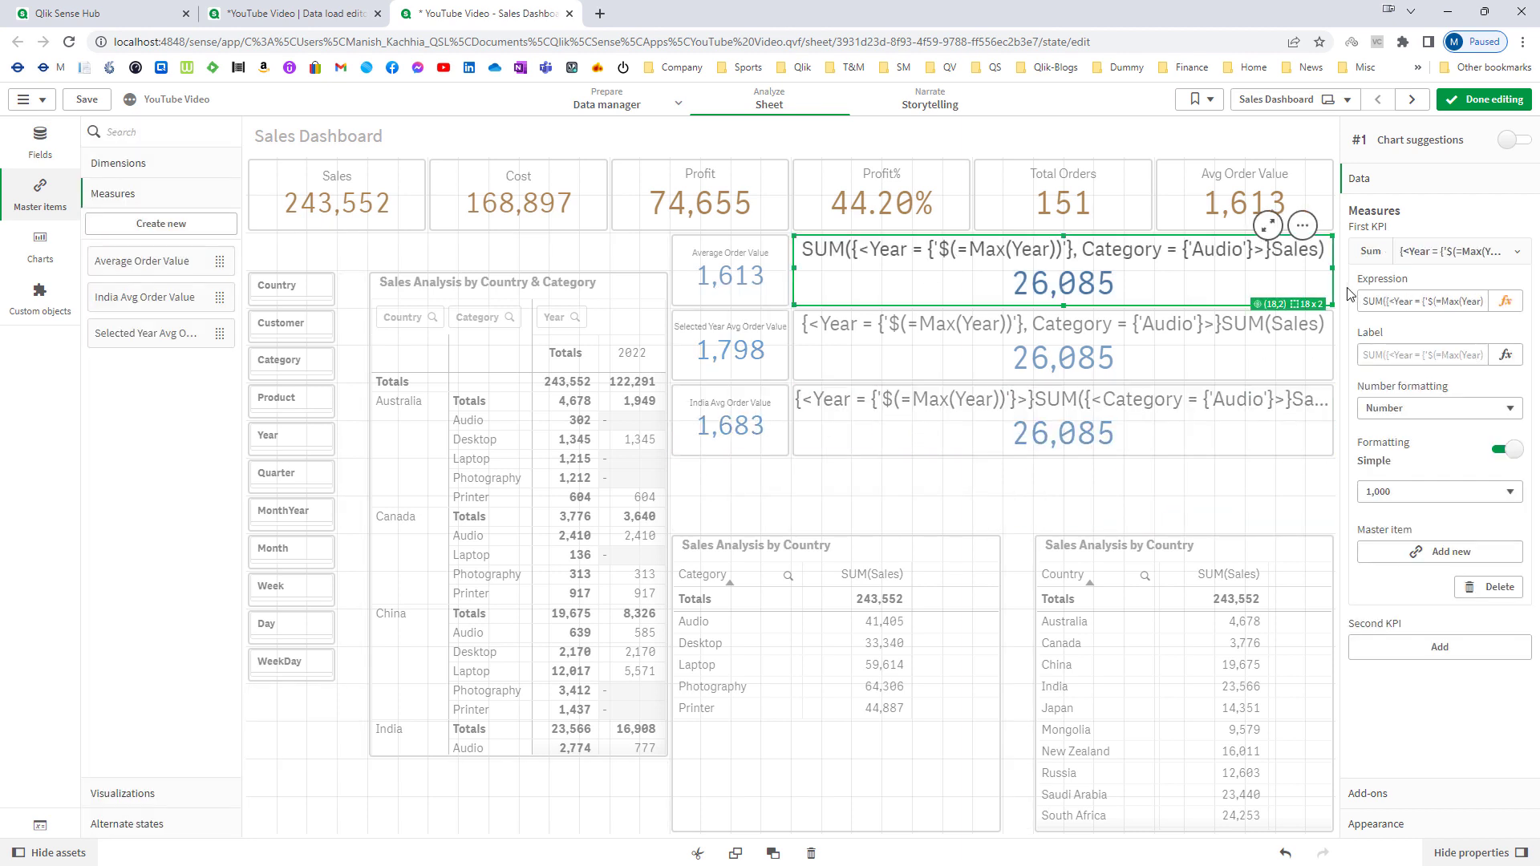
left_click_drag(1333, 268, 942, 269)
left_click_drag(962, 354, 1091, 276)
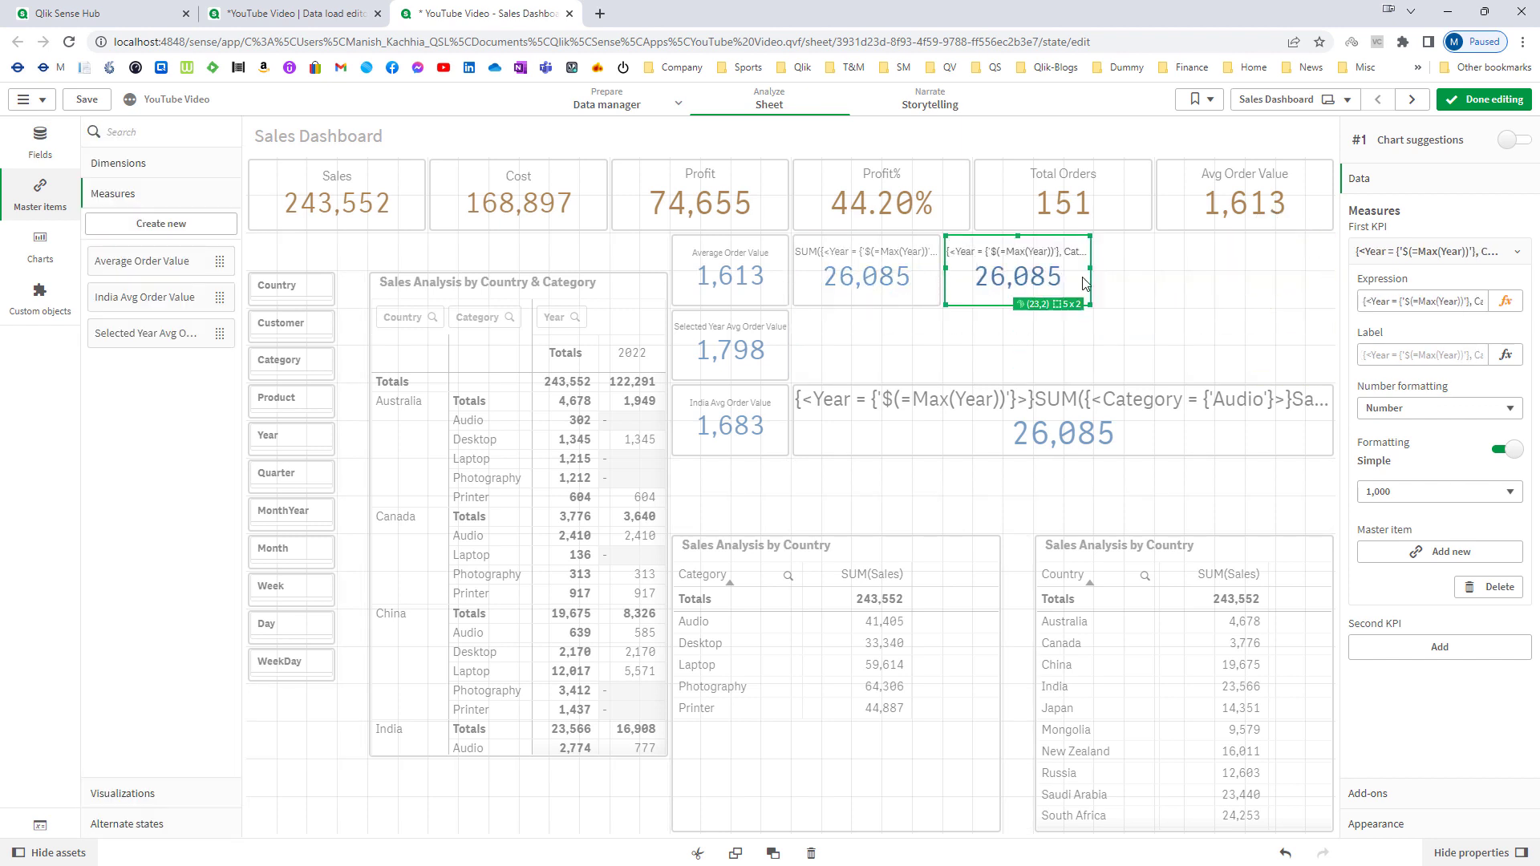
left_click_drag(1078, 409, 1175, 261)
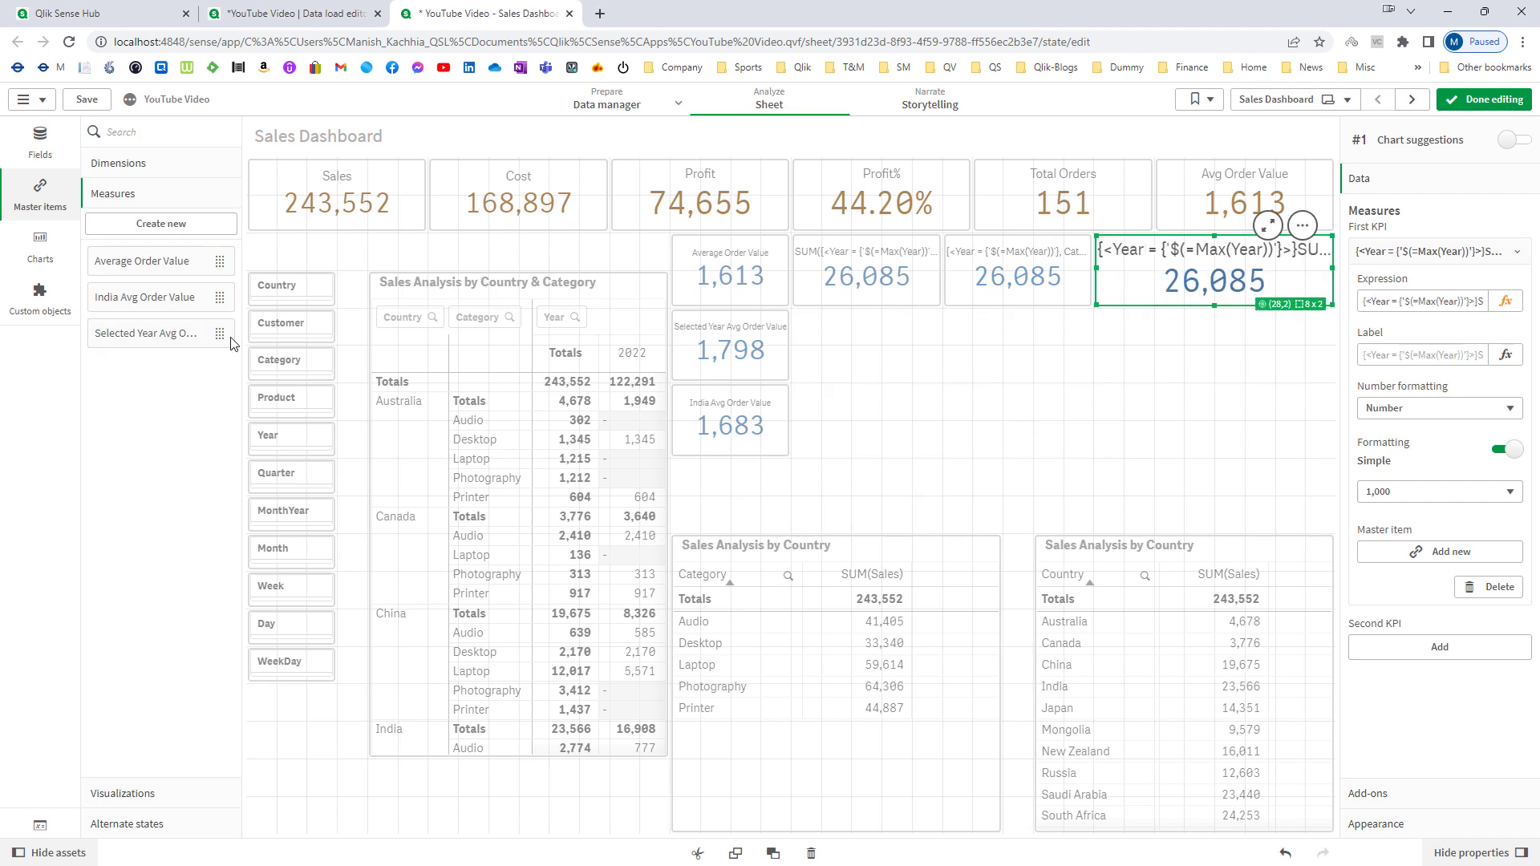
- Add a KPI below the set expression row with the measure SUM(Sales)-SUM(Cost)
left_click(40, 245)
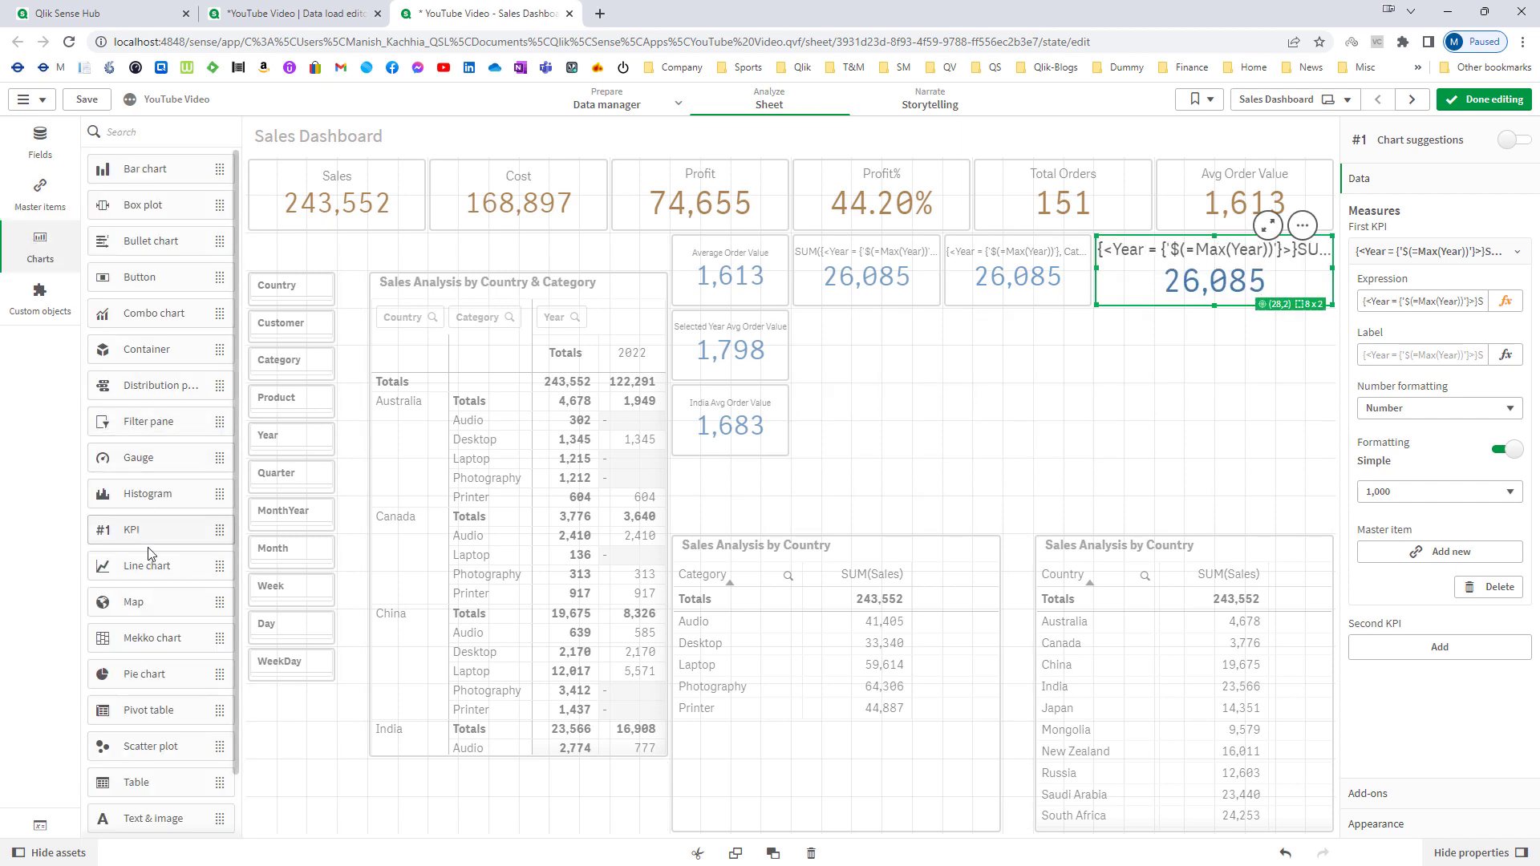
left_click_drag(148, 539, 987, 395)
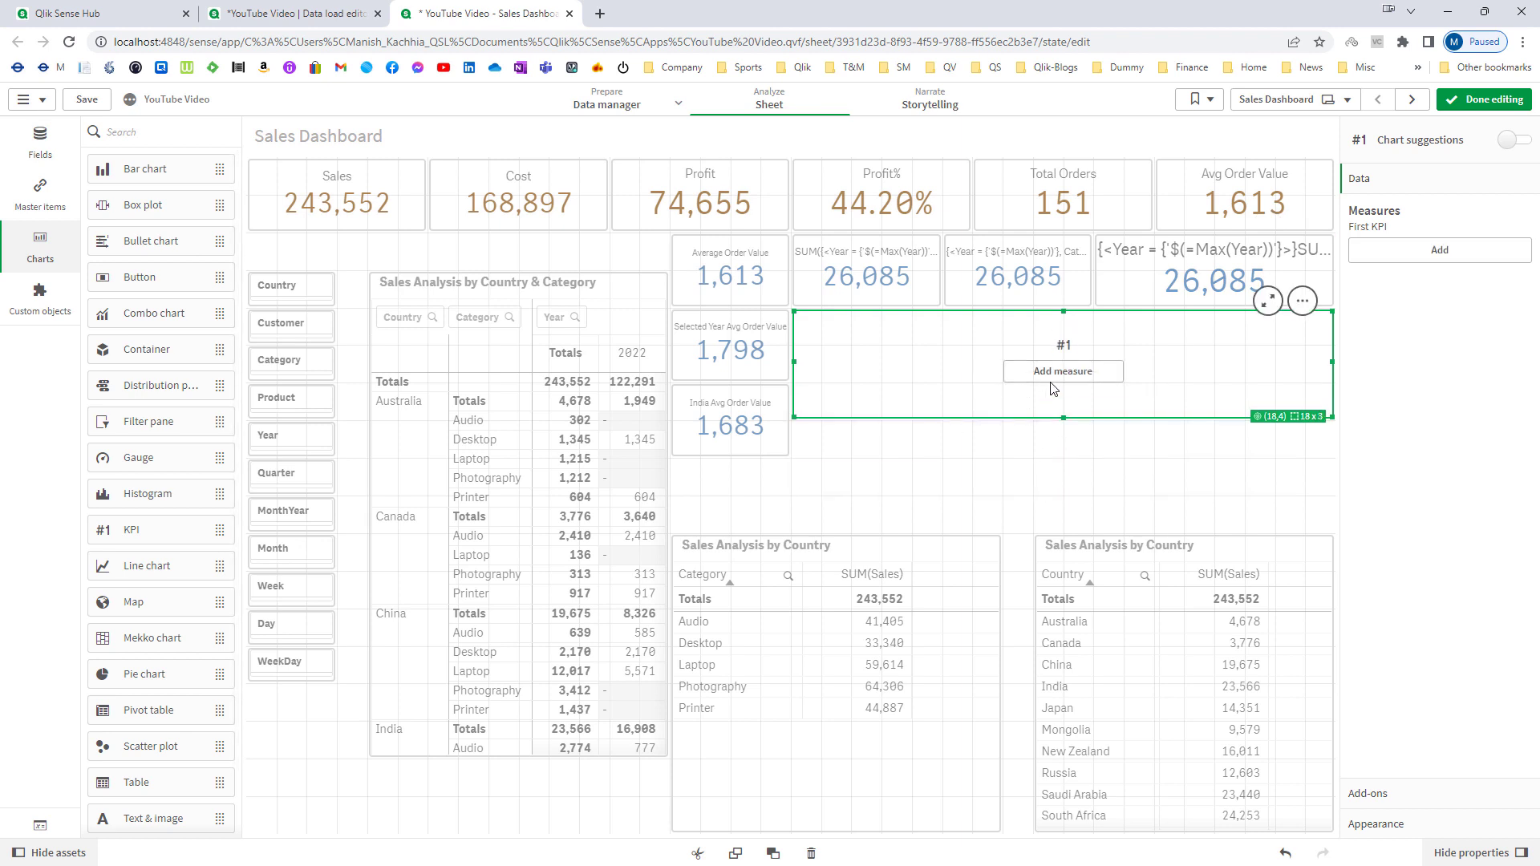
left_click(1052, 373)
left_click(1291, 274)
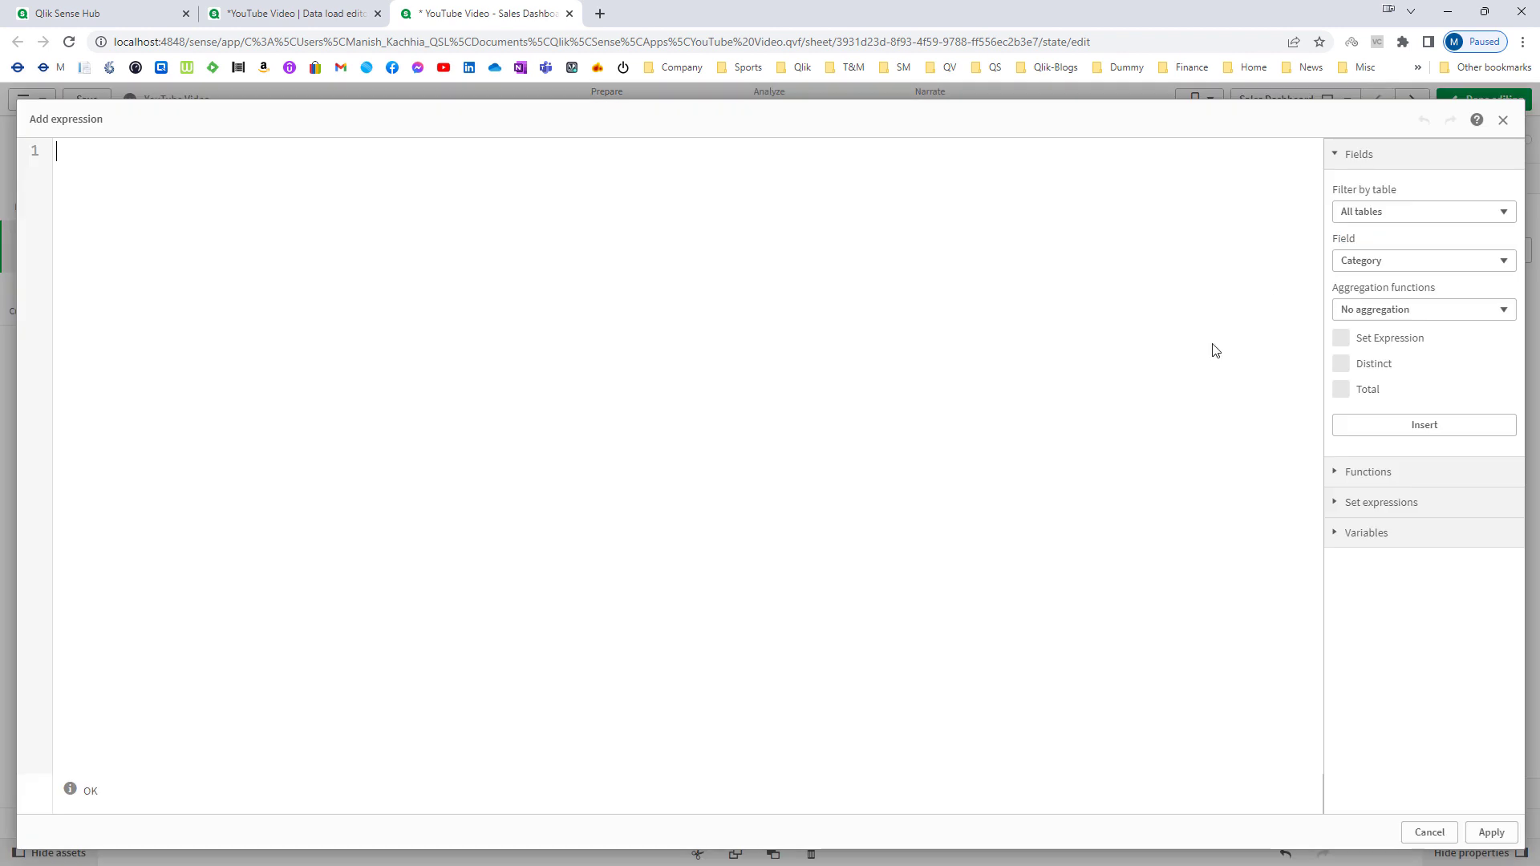
type("SUM(Sales)-Su")
key("Return")
type("Cost)")
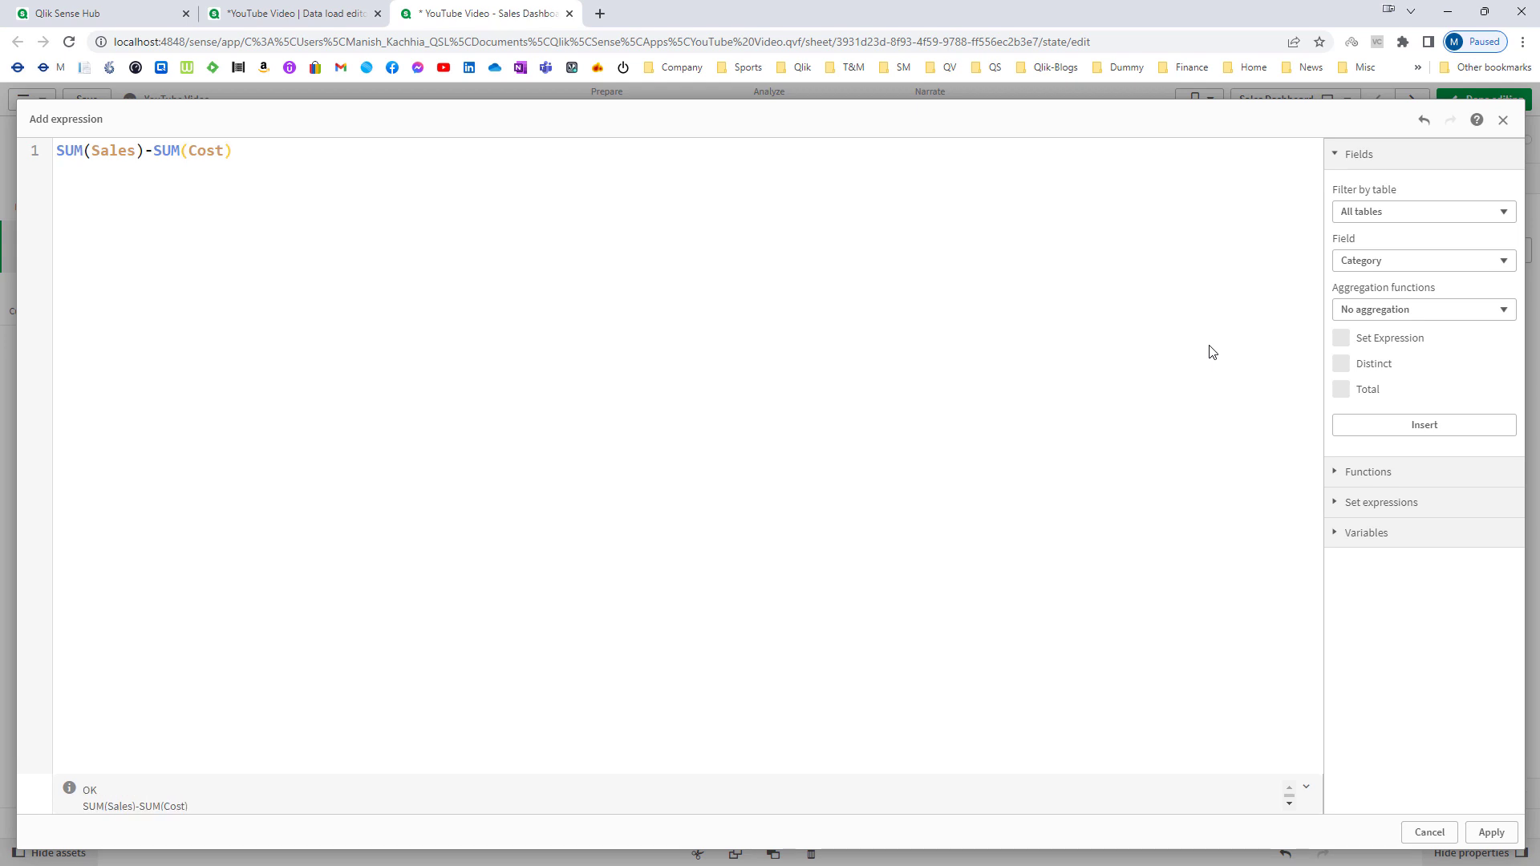
left_click(1485, 833)
- Format the SUM(Sales)-SUM(Cost) KPI as Number with the simple 1,000 format
left_click(1416, 251)
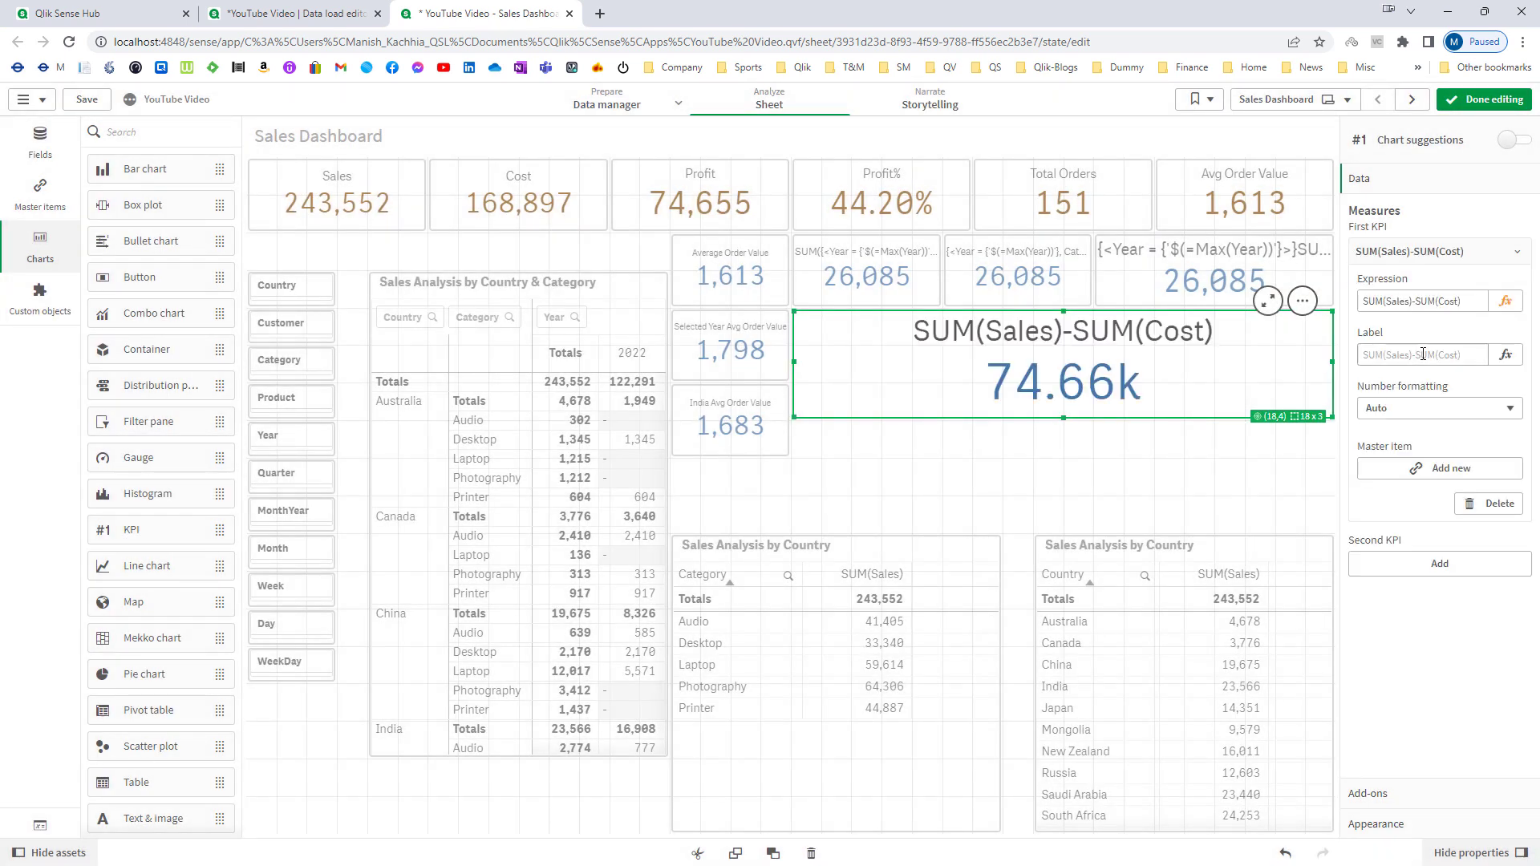
left_click(1423, 353)
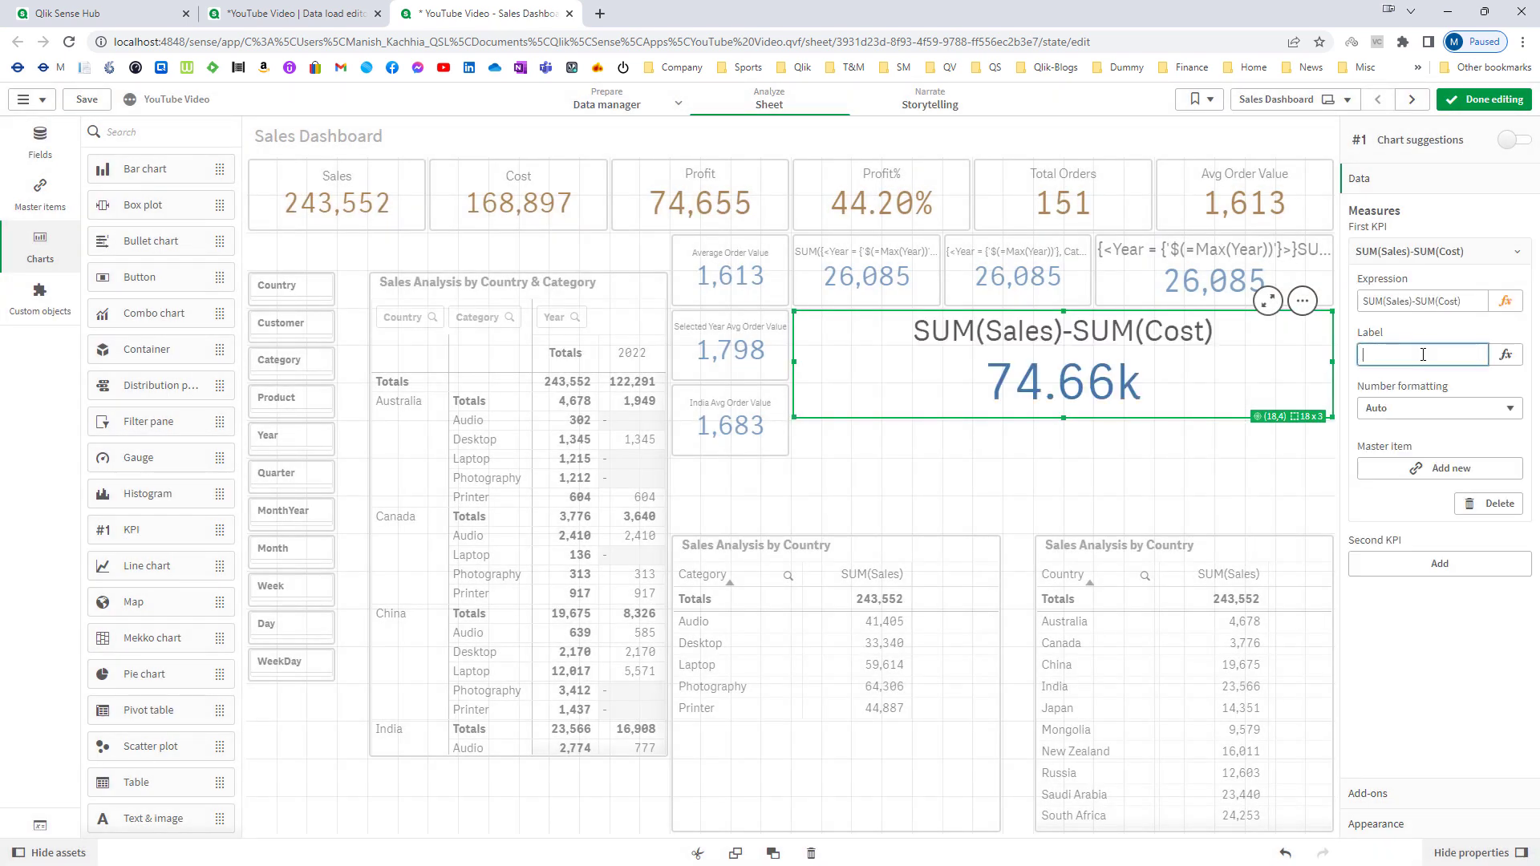
left_click(1423, 408)
left_click(1393, 450)
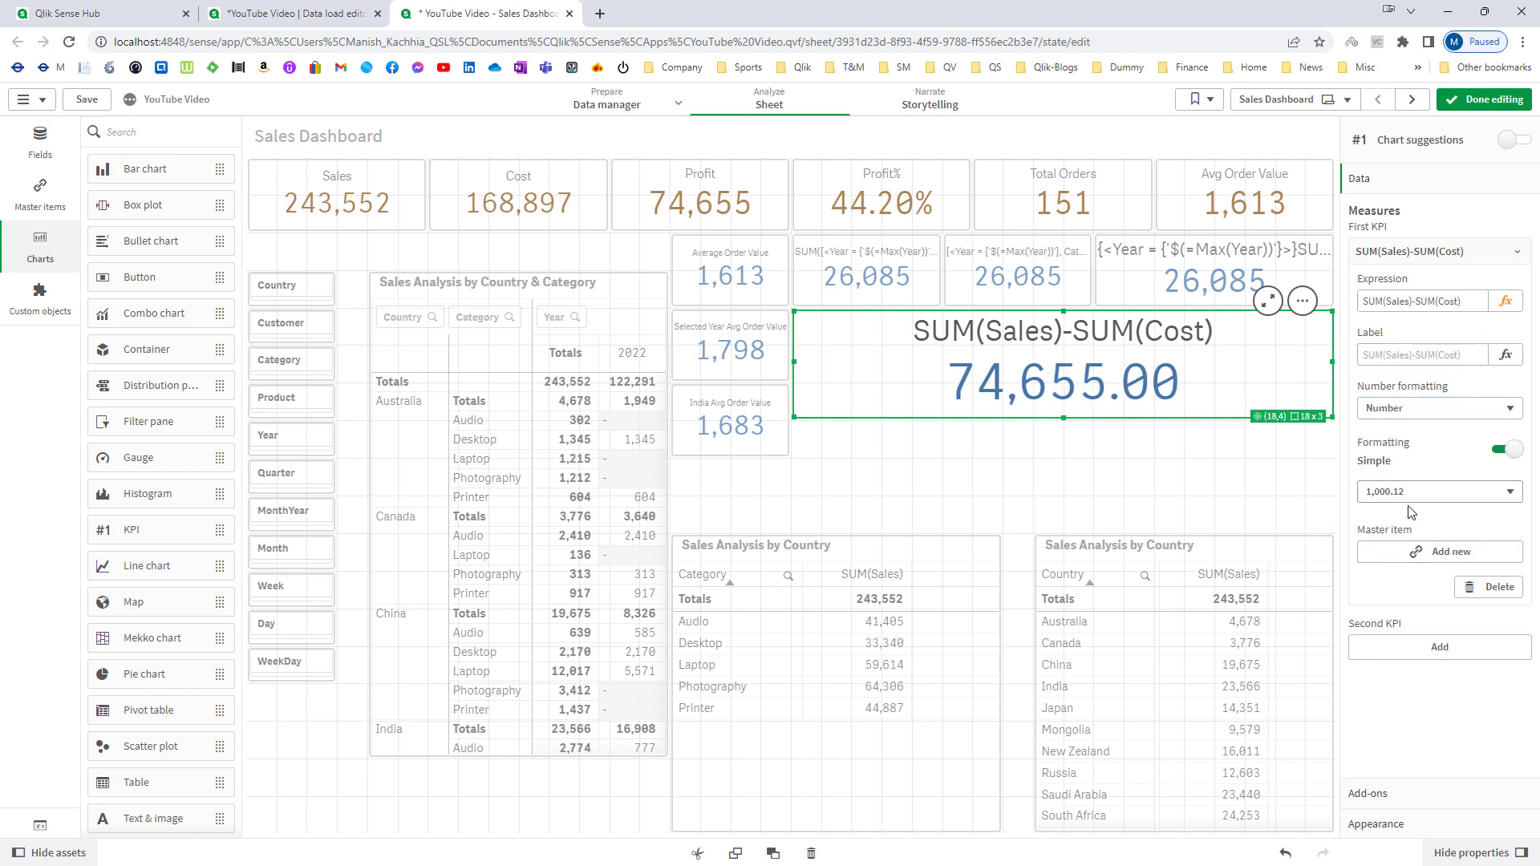
left_click(1411, 491)
left_click(1395, 511)
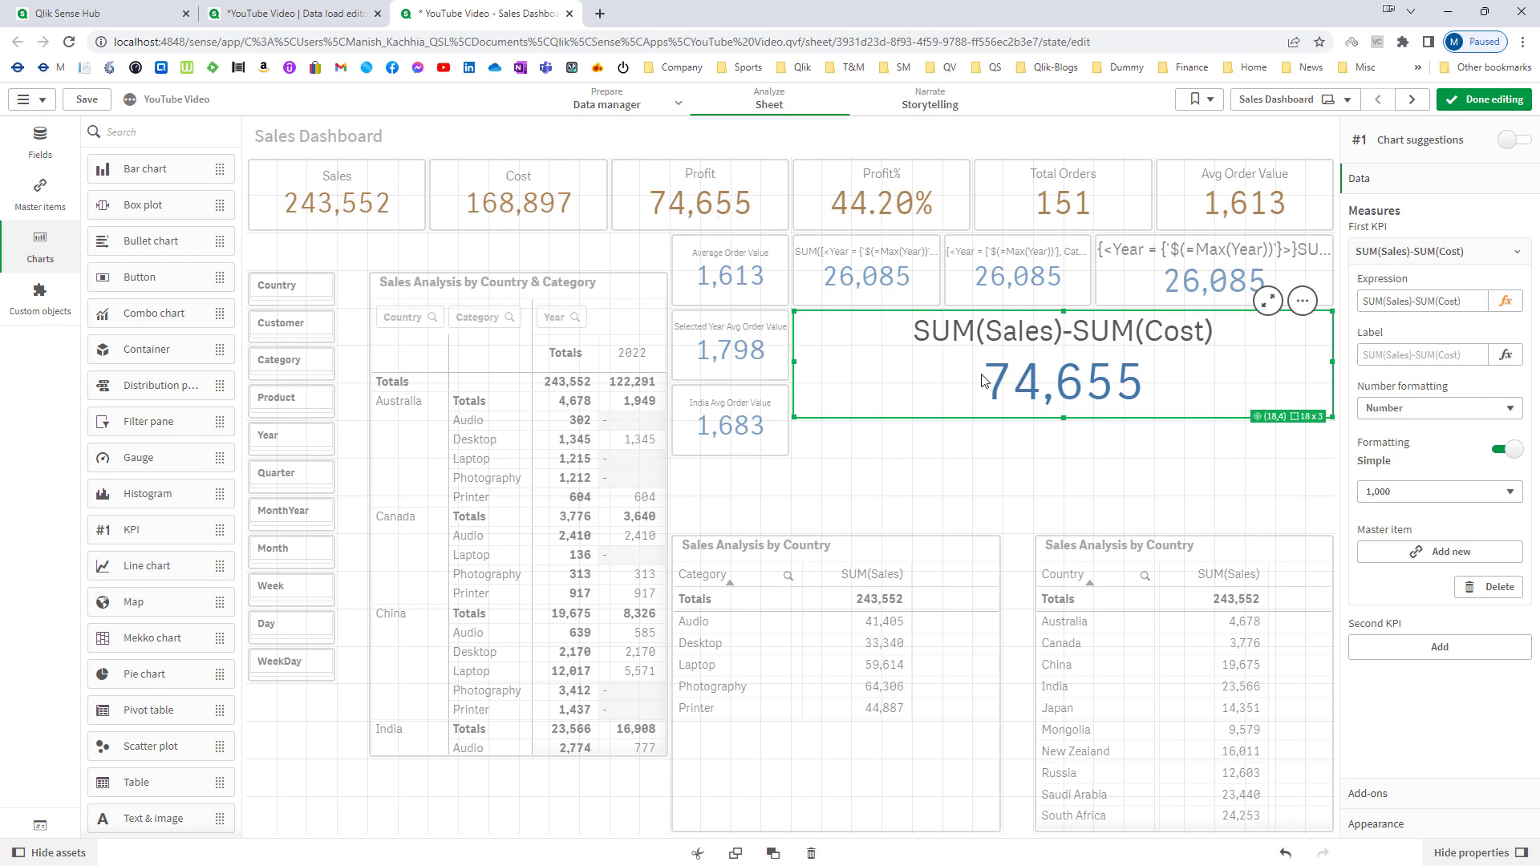
- Copy the outer set modifier {<Year = {'$(=Max(Year))'}>} from the expression of the third KPI in the set expression row
left_click(1484, 99)
left_click(866, 277)
left_click(1062, 368)
left_click(1215, 277)
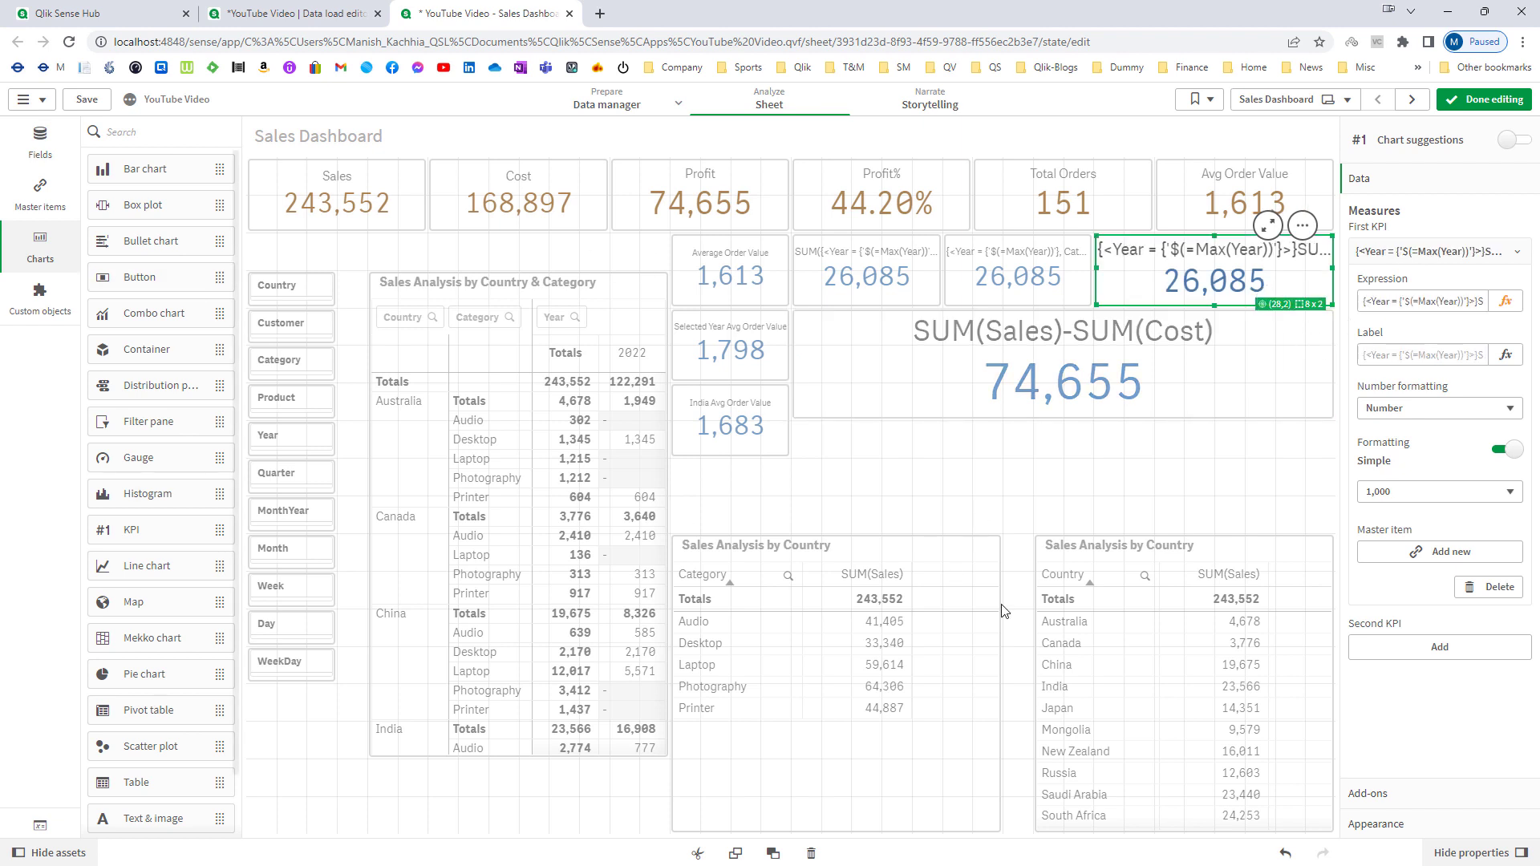
left_click(1505, 302)
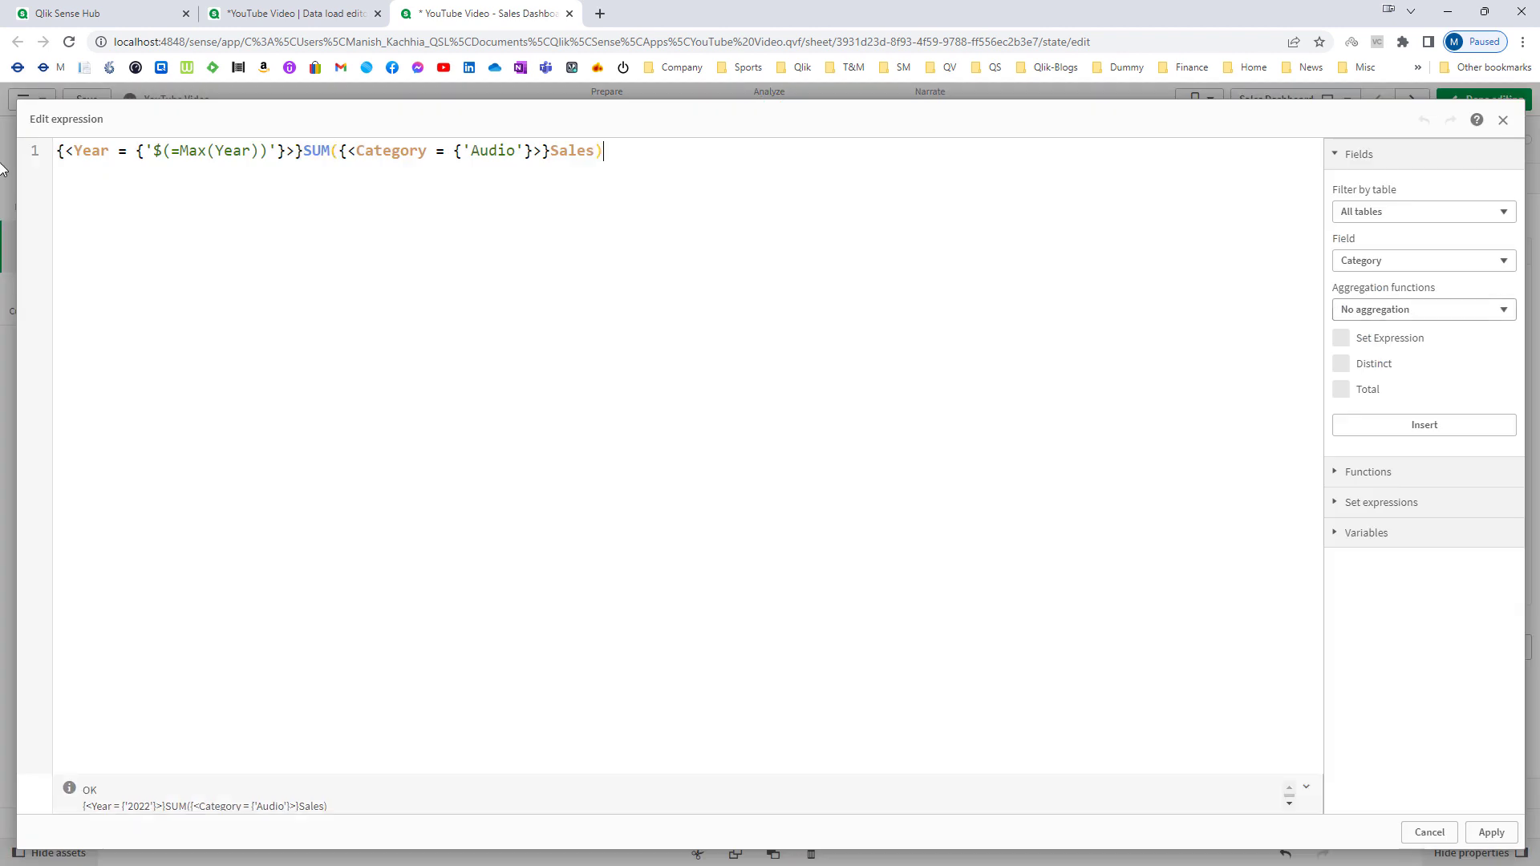
left_click_drag(303, 151, 2, 143)
key("ctrl+c")
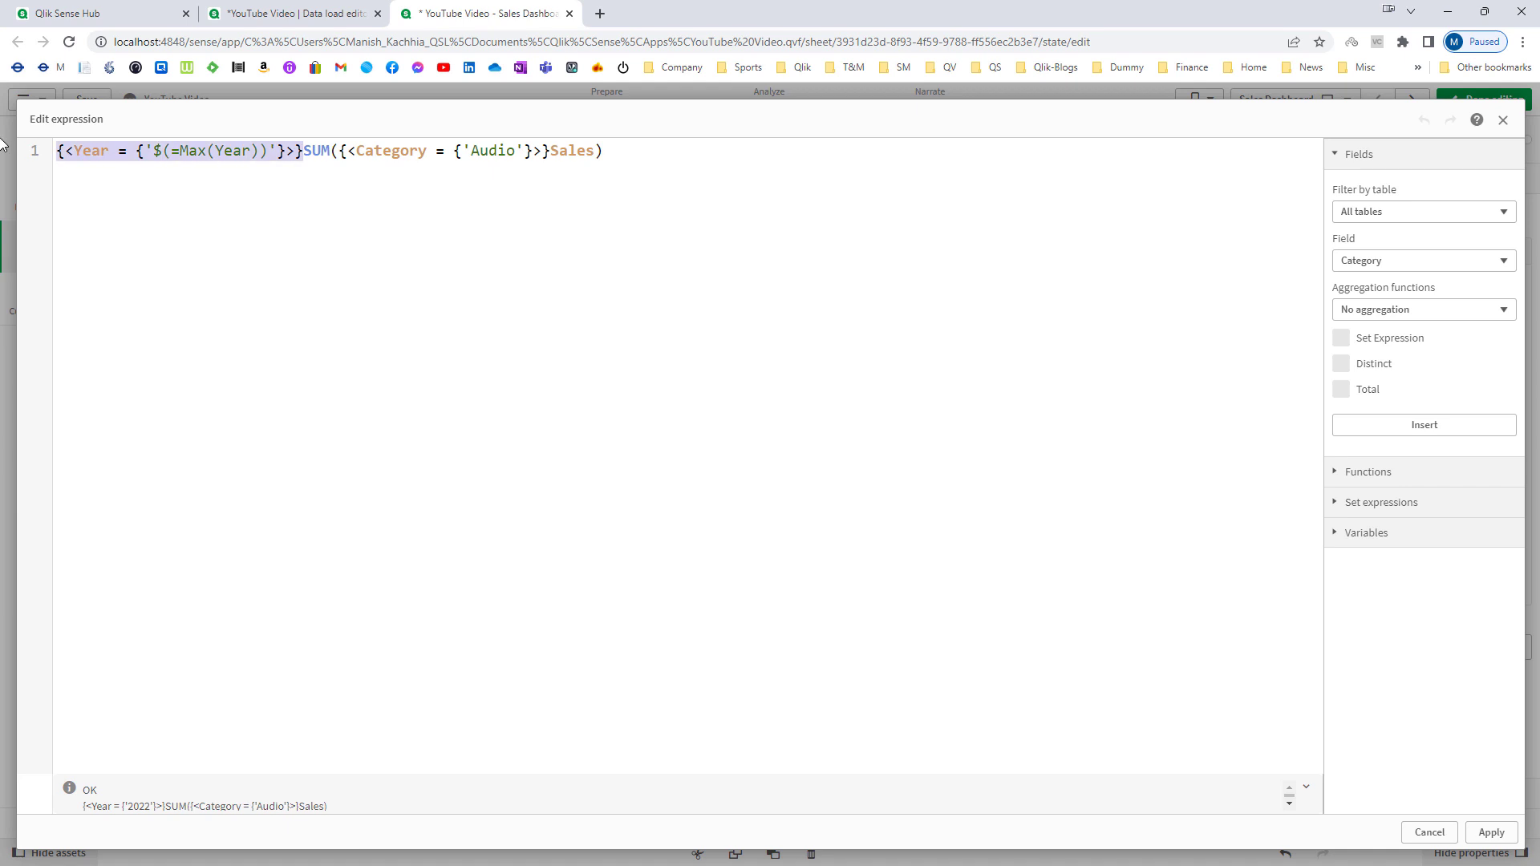
left_click(1491, 832)
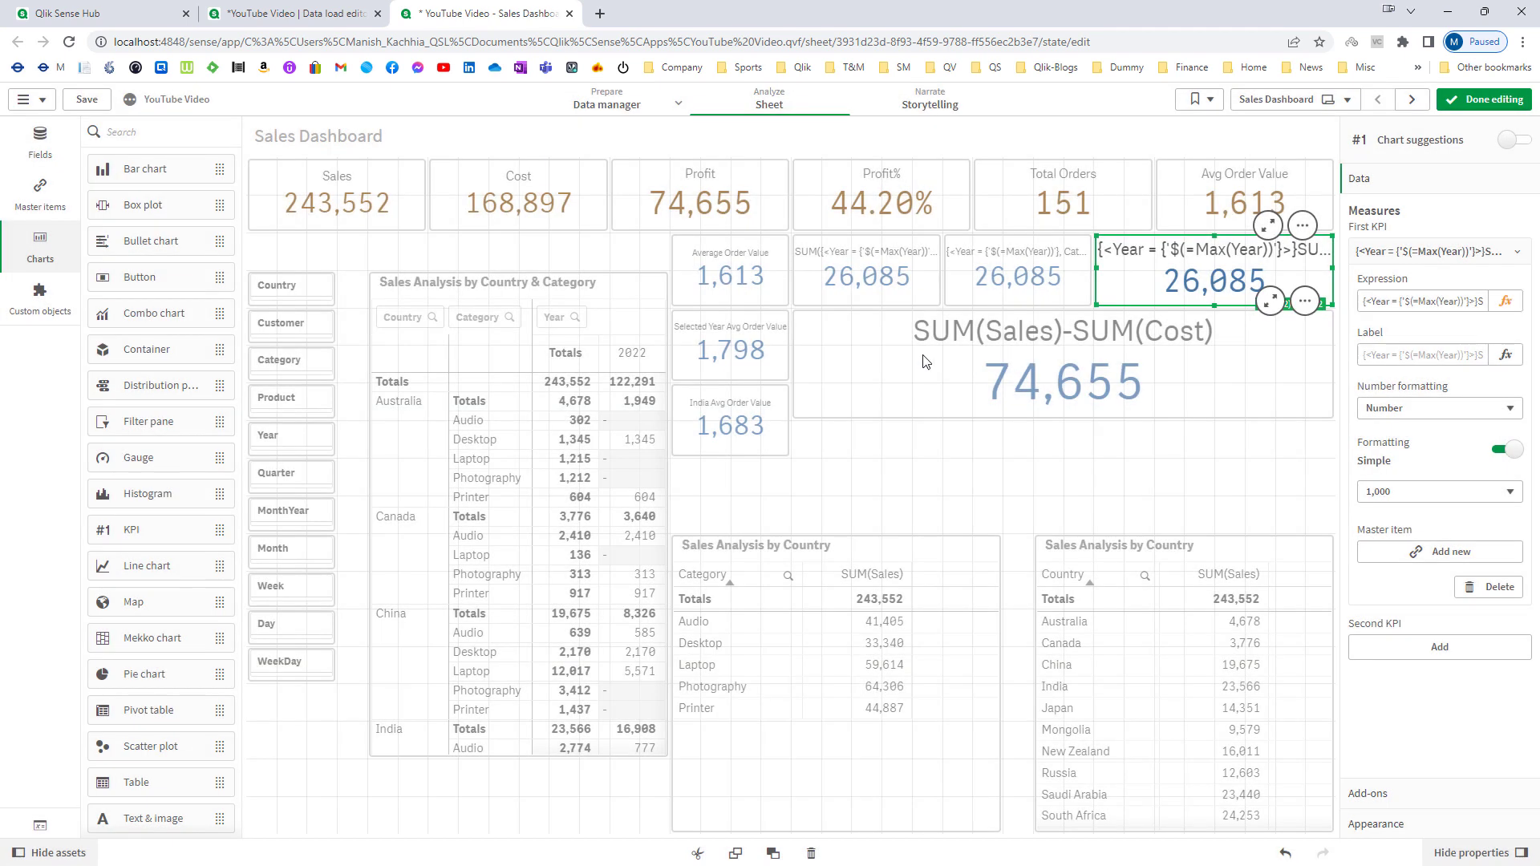
- Insert {<Year = {'$(=Max(Year))'}>} before Sales and before Cost in the SUM(Sales)-SUM(Cost) KPI's expression and apply it
left_click(1062, 369)
left_click(1506, 301)
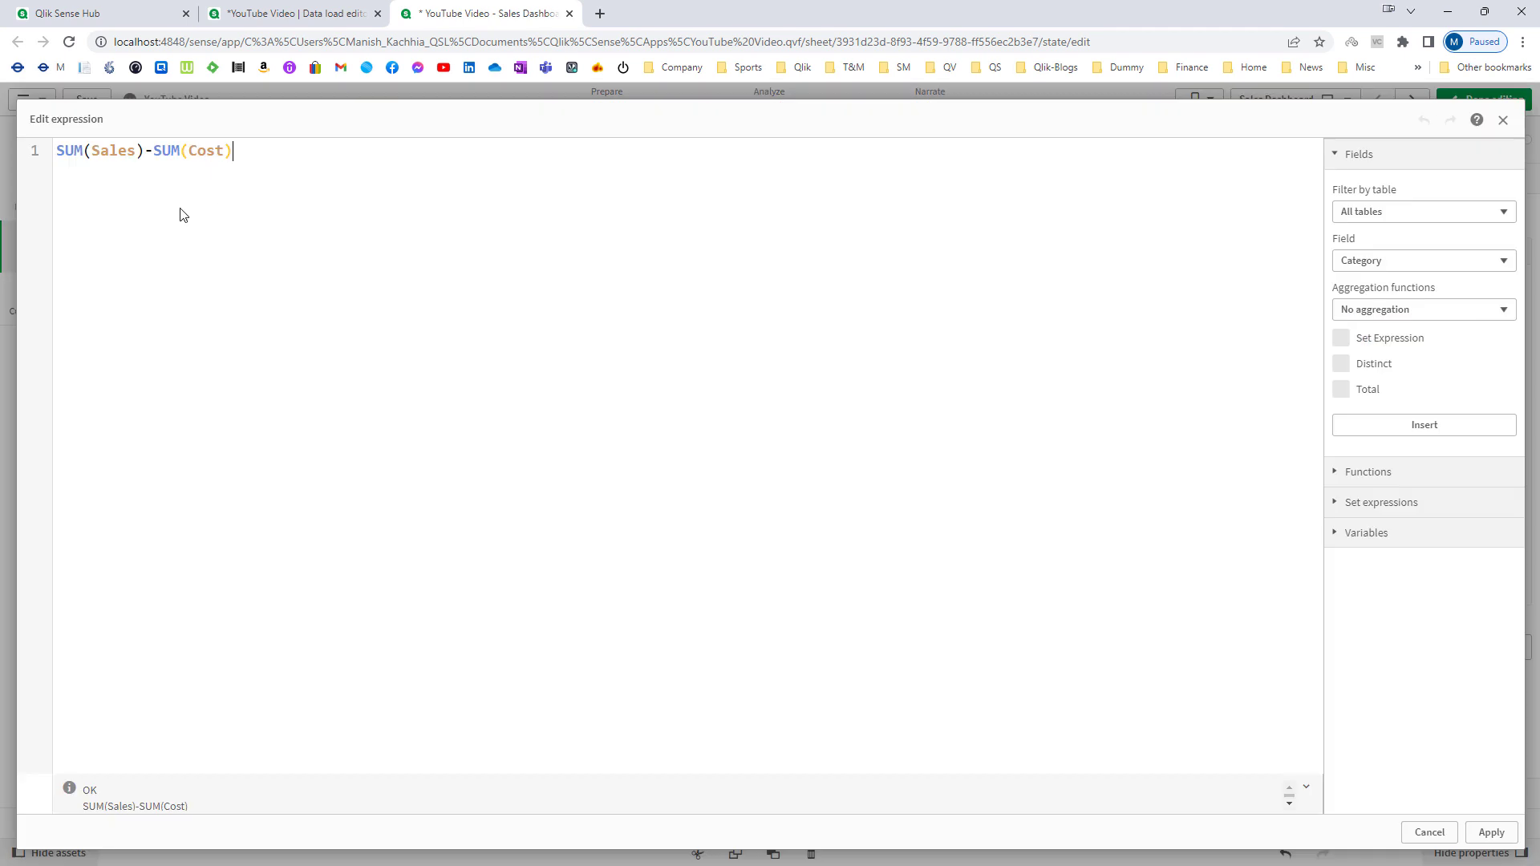
left_click(90, 151)
key("ctrl+v")
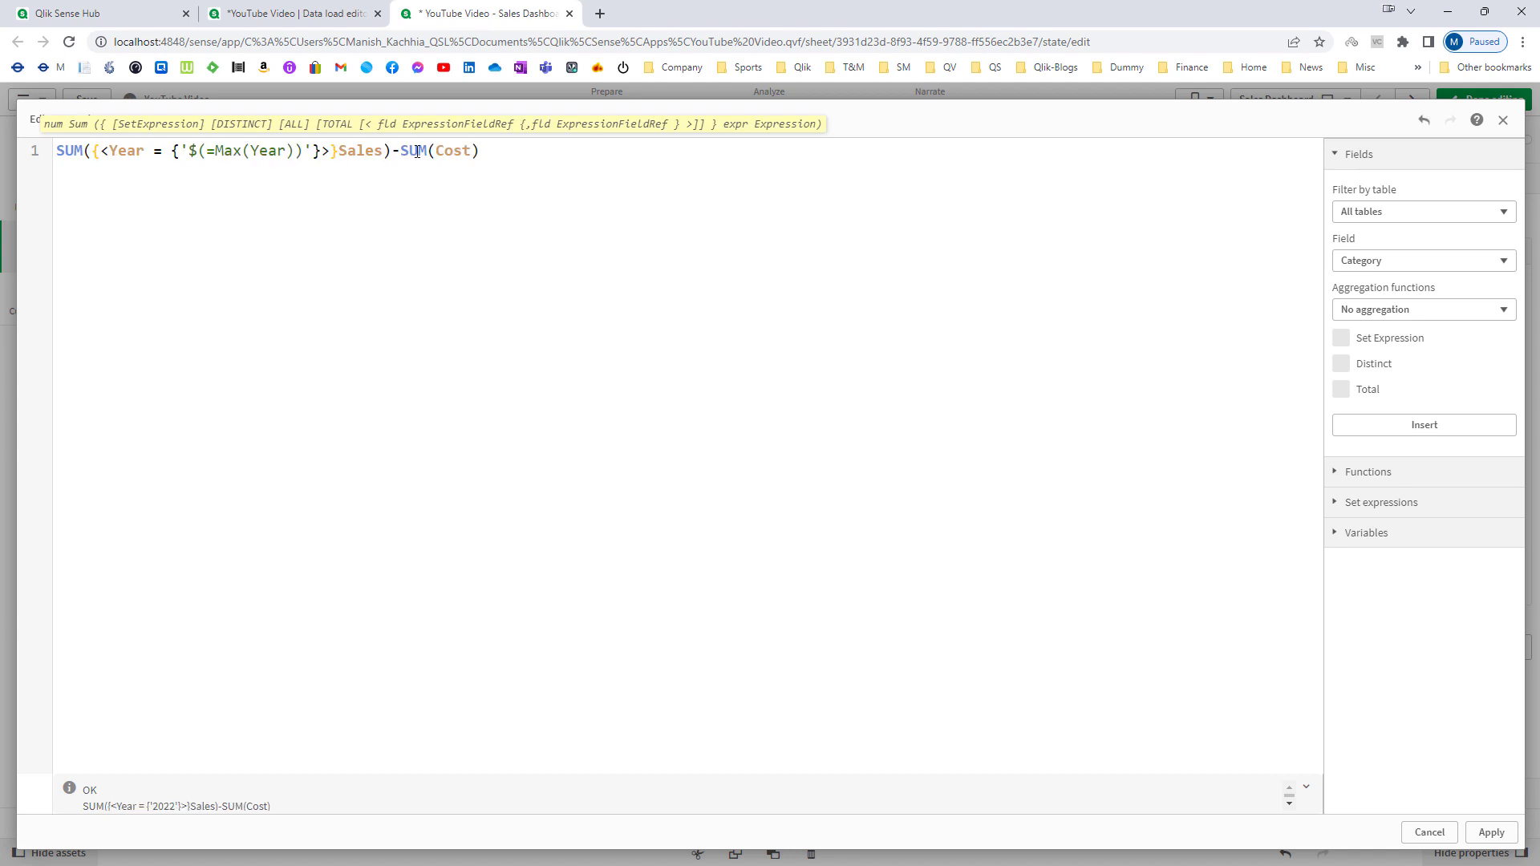
left_click(434, 151)
key("ctrl+v")
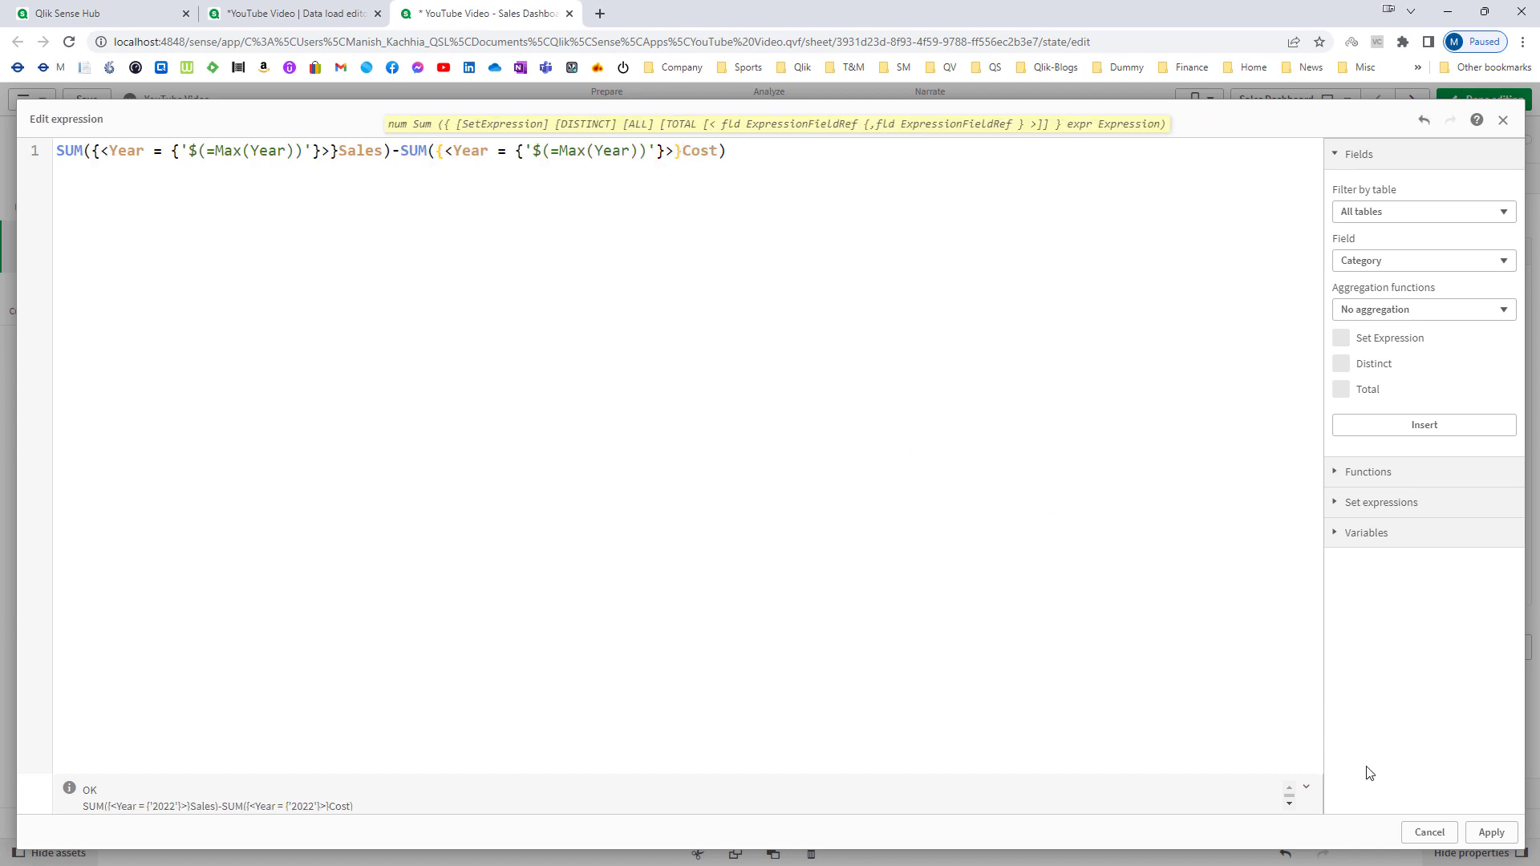
left_click(1481, 834)
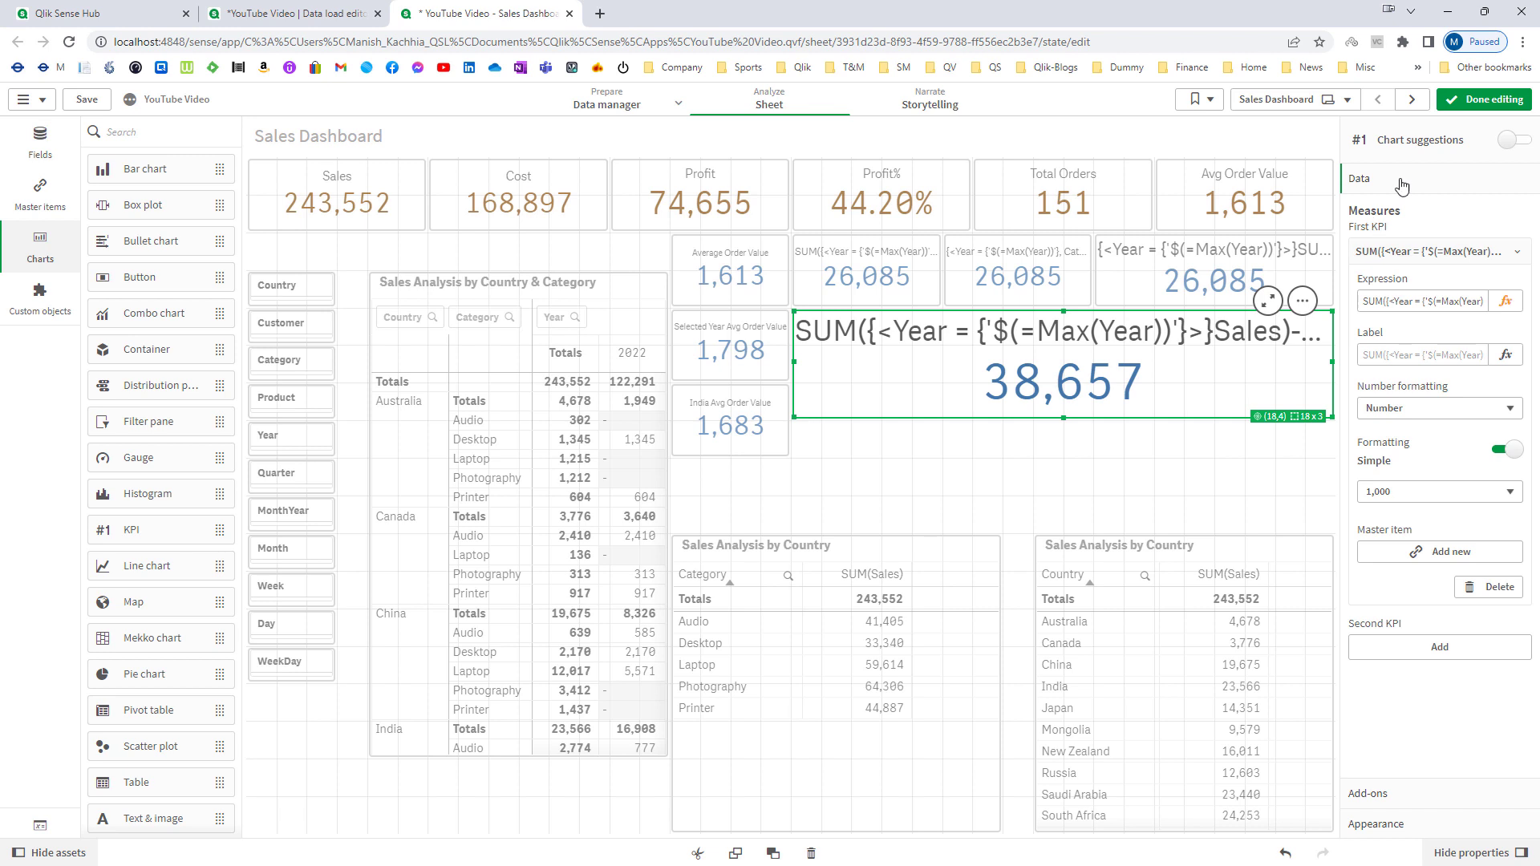
- Finish editing, filter the dashboard to Year 2022 to compare the new KPI with Profit, and clear the selection
left_click(1466, 109)
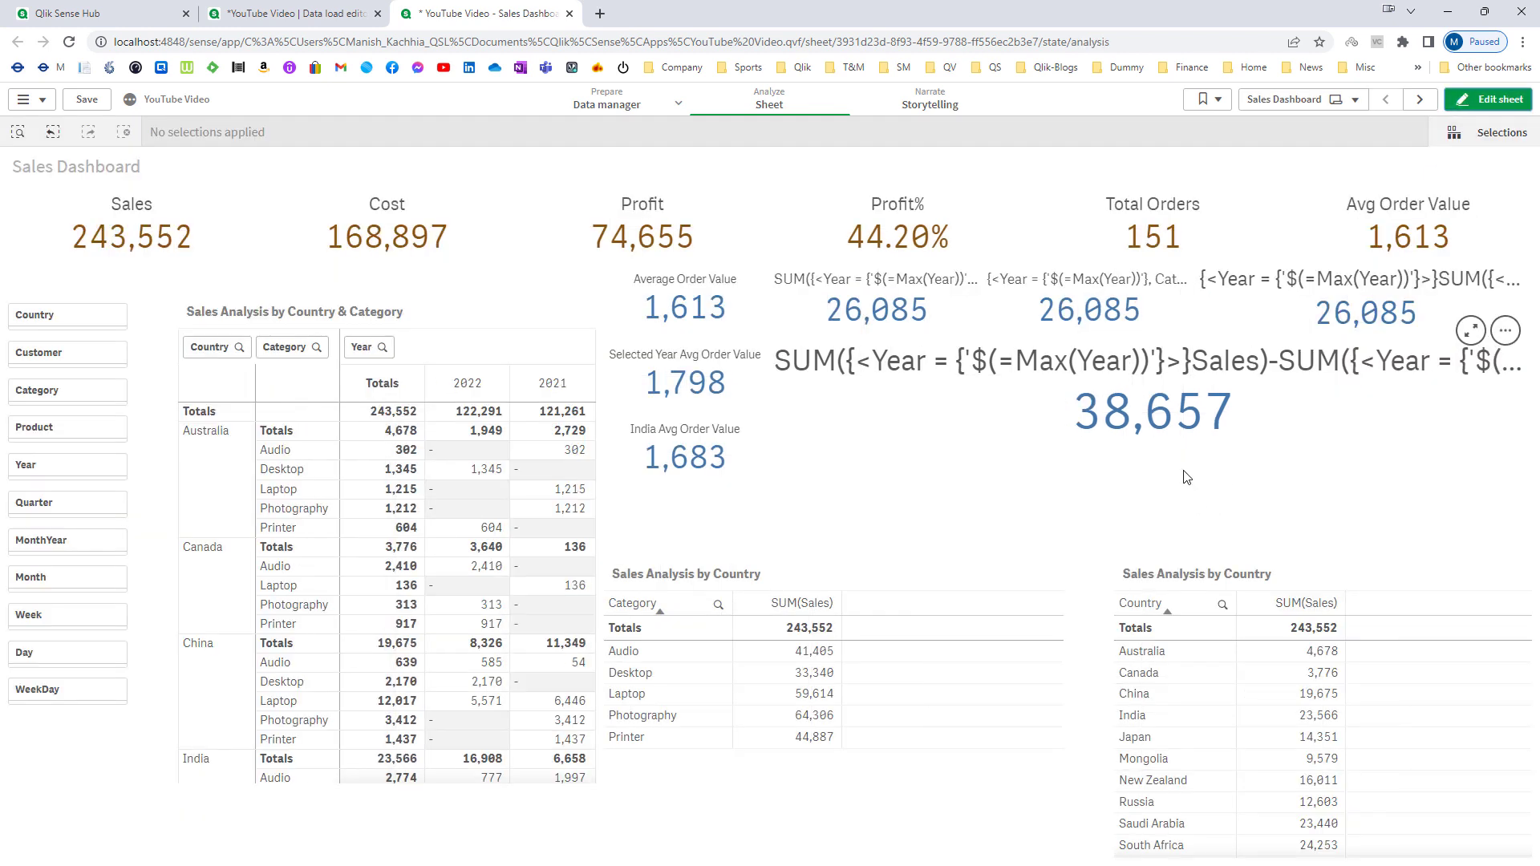
left_click(467, 384)
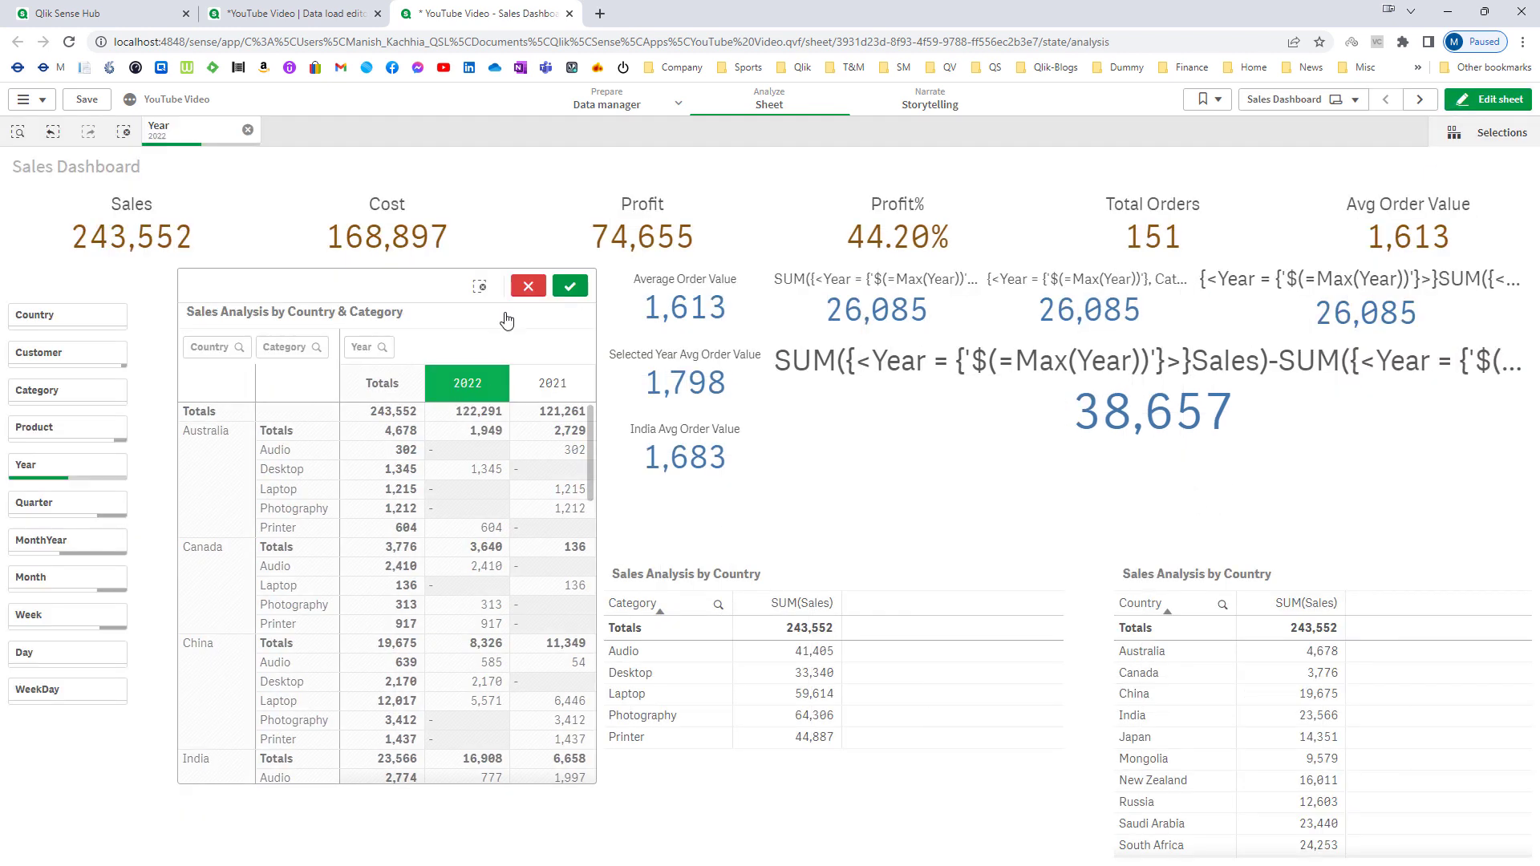
left_click(565, 288)
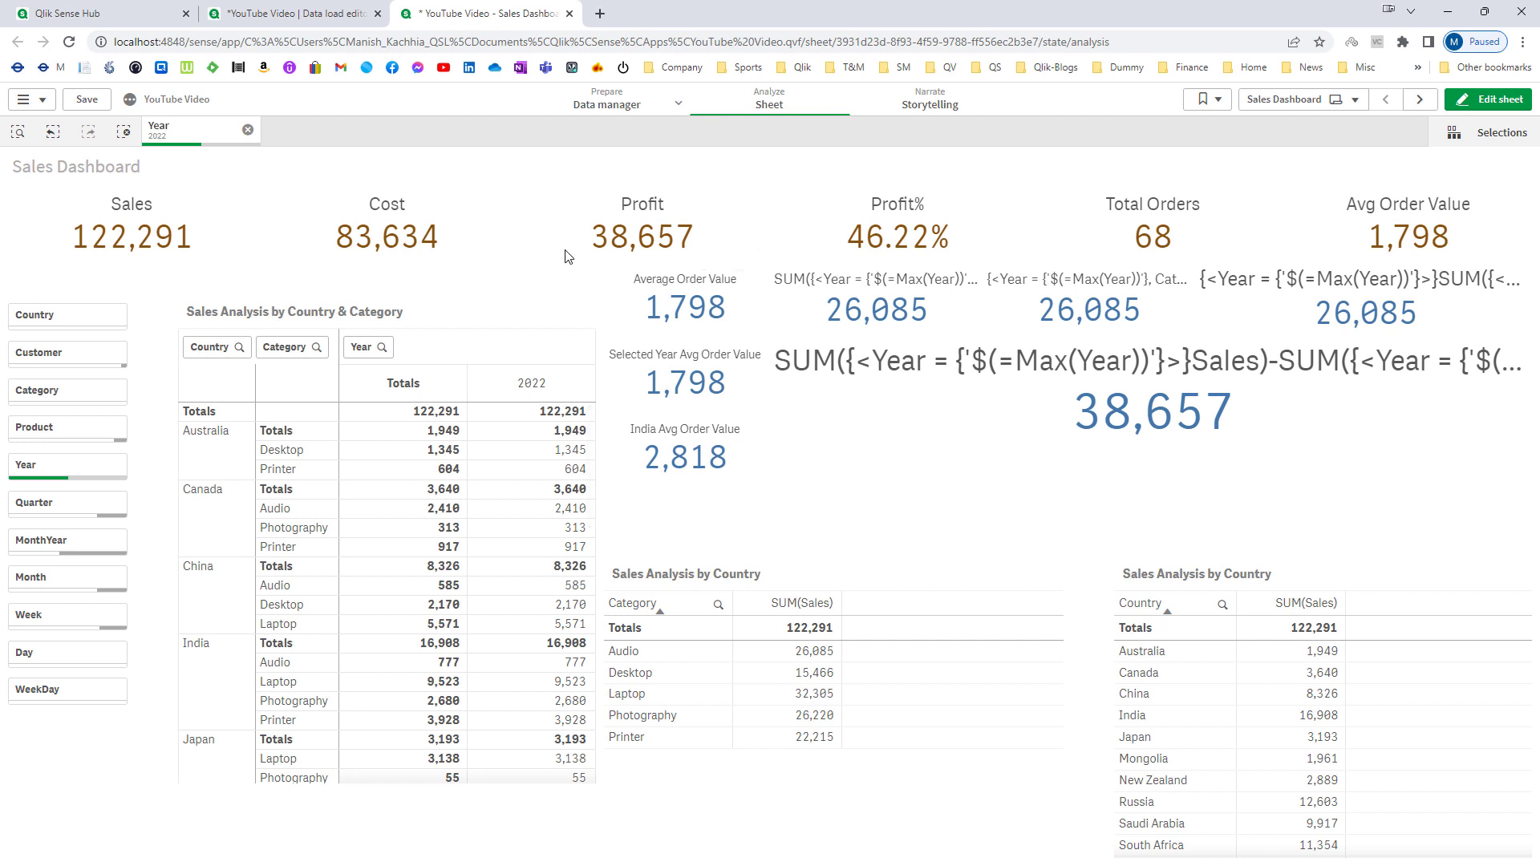
left_click(122, 133)
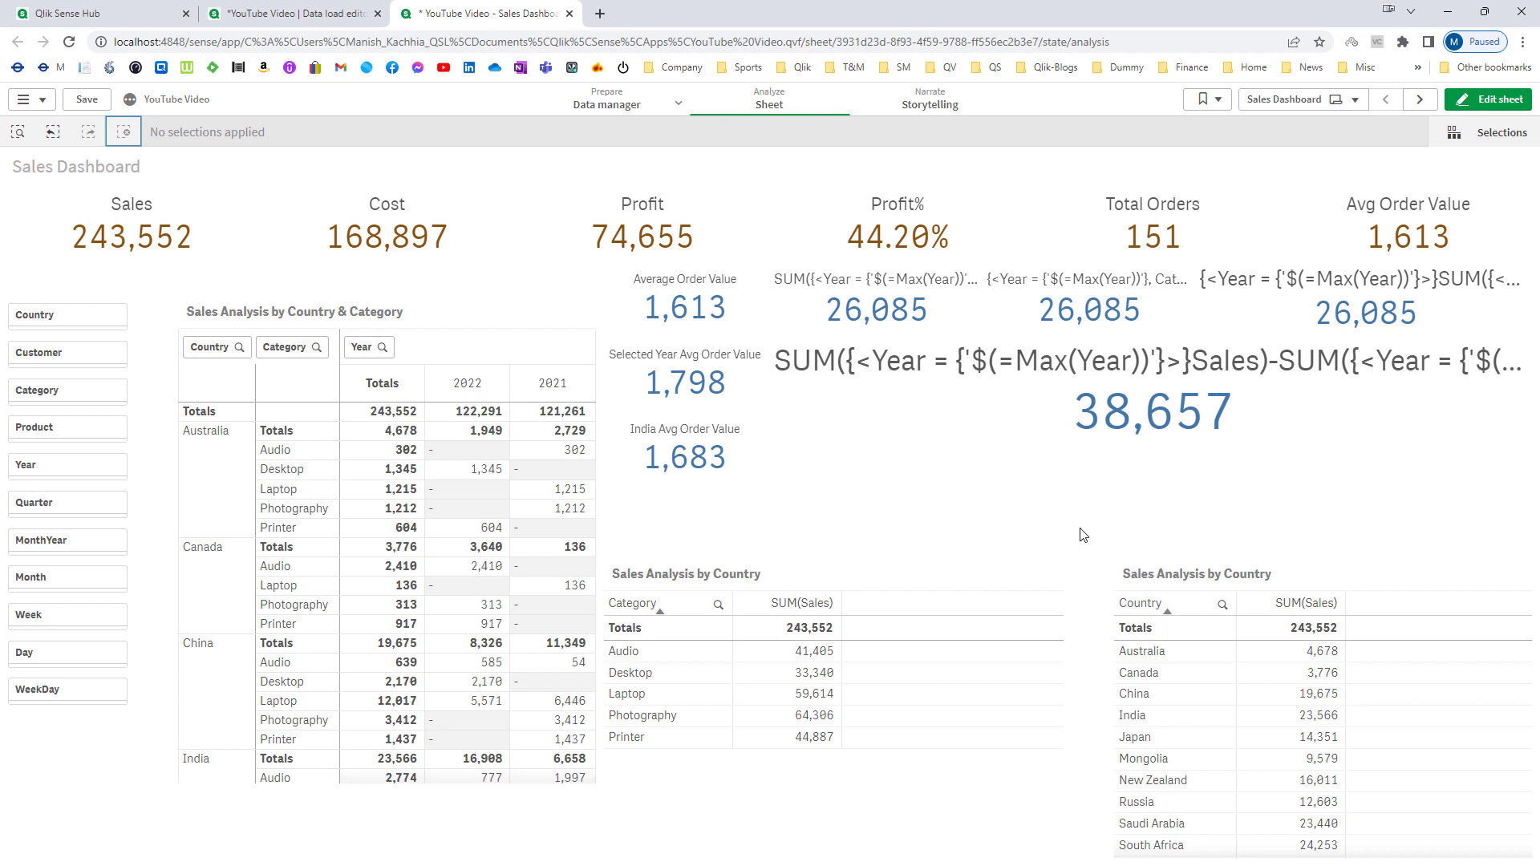
- Return to sheet editing, copy the maximum-year sales minus cost KPI and paste the duplicate directly below it
left_click(1490, 99)
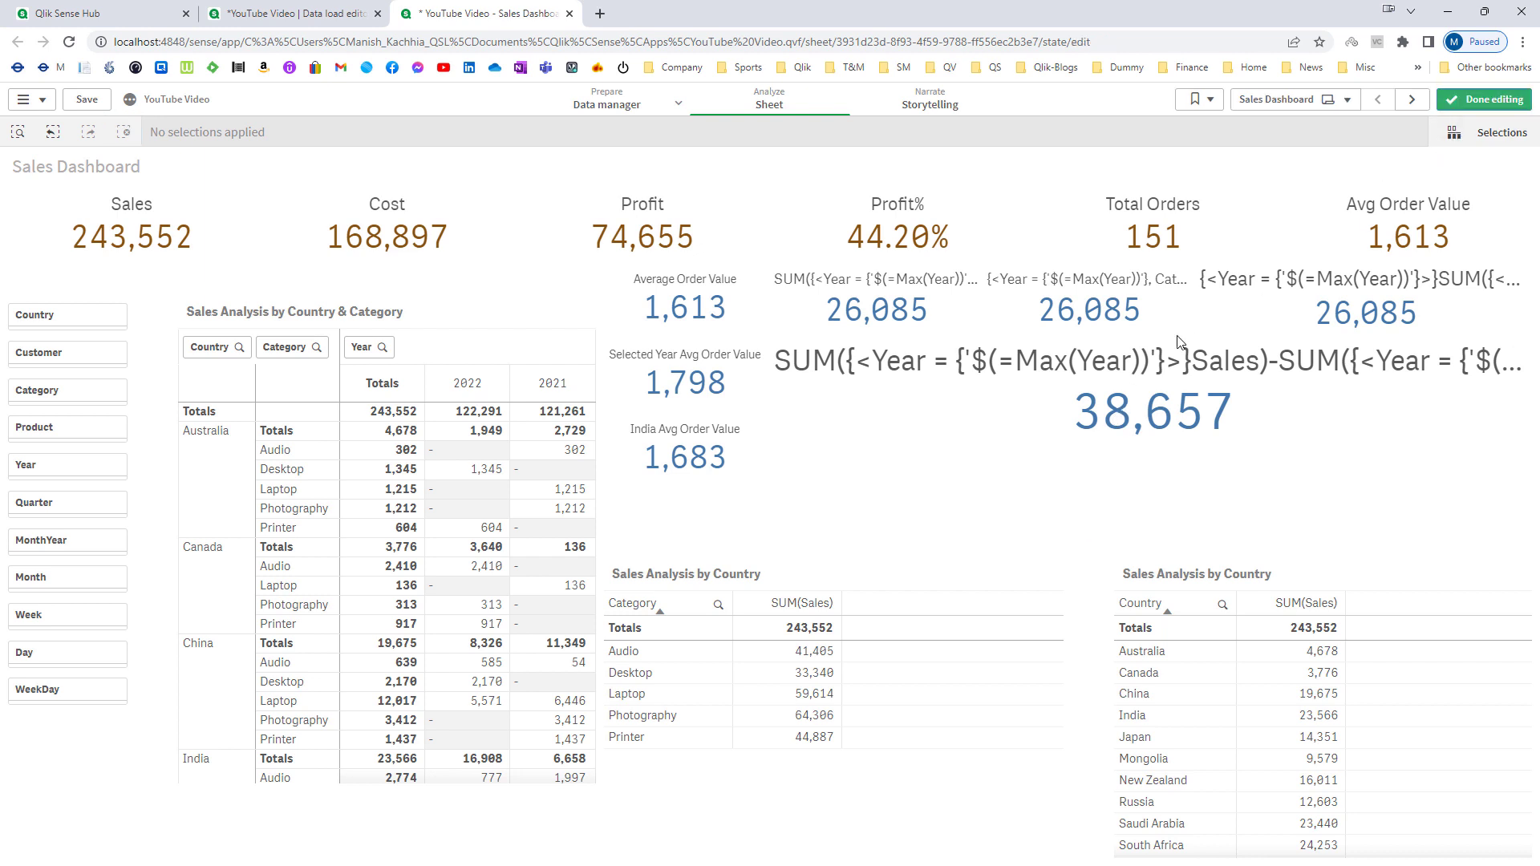
left_click(1126, 366)
right_click(1142, 379)
left_click(1162, 387)
left_click(1105, 440)
right_click(1110, 439)
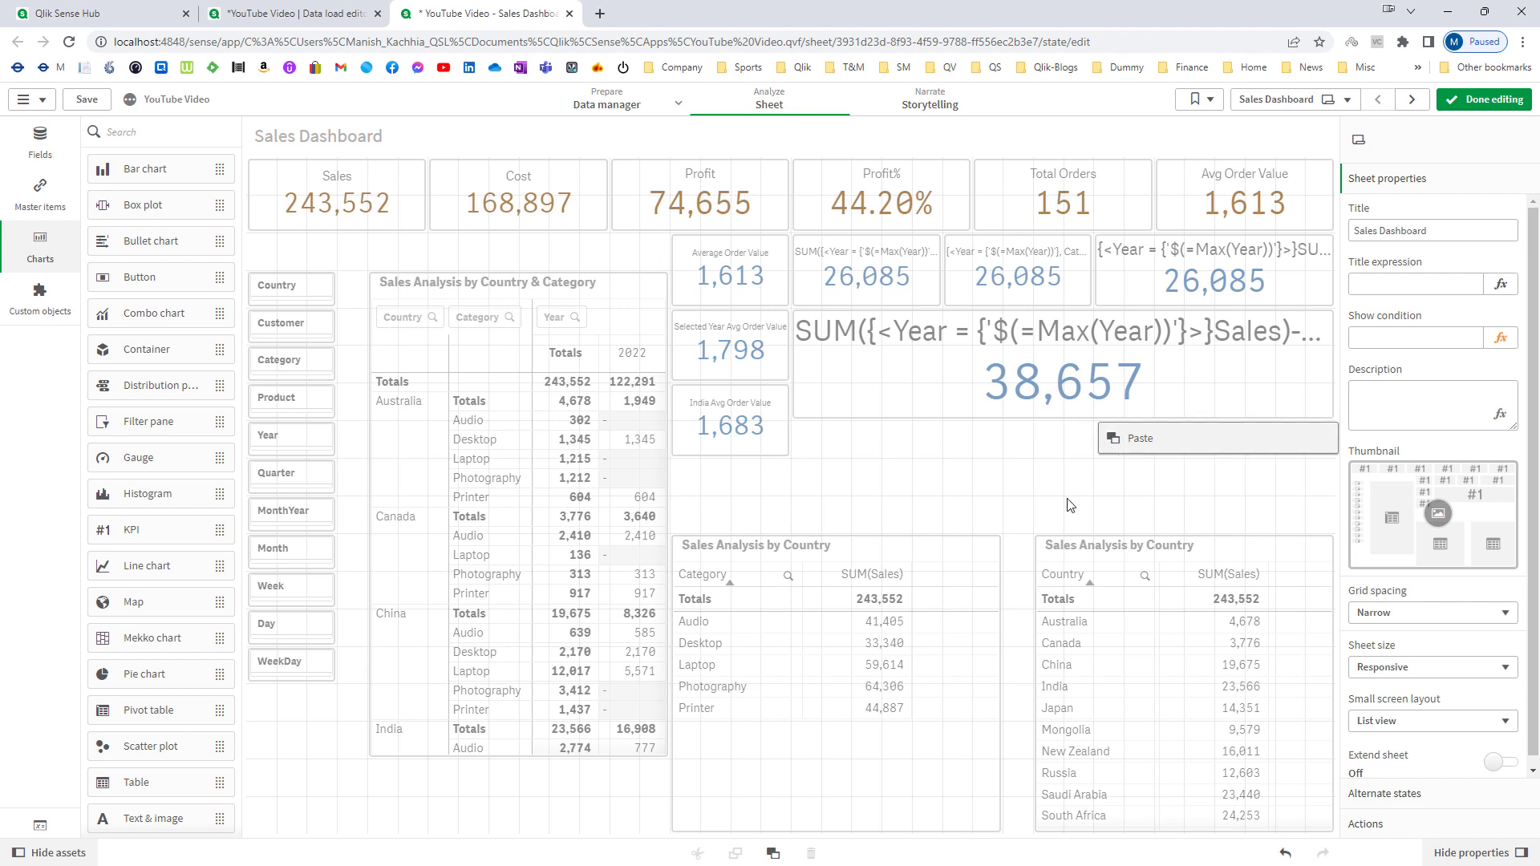
left_click(1138, 438)
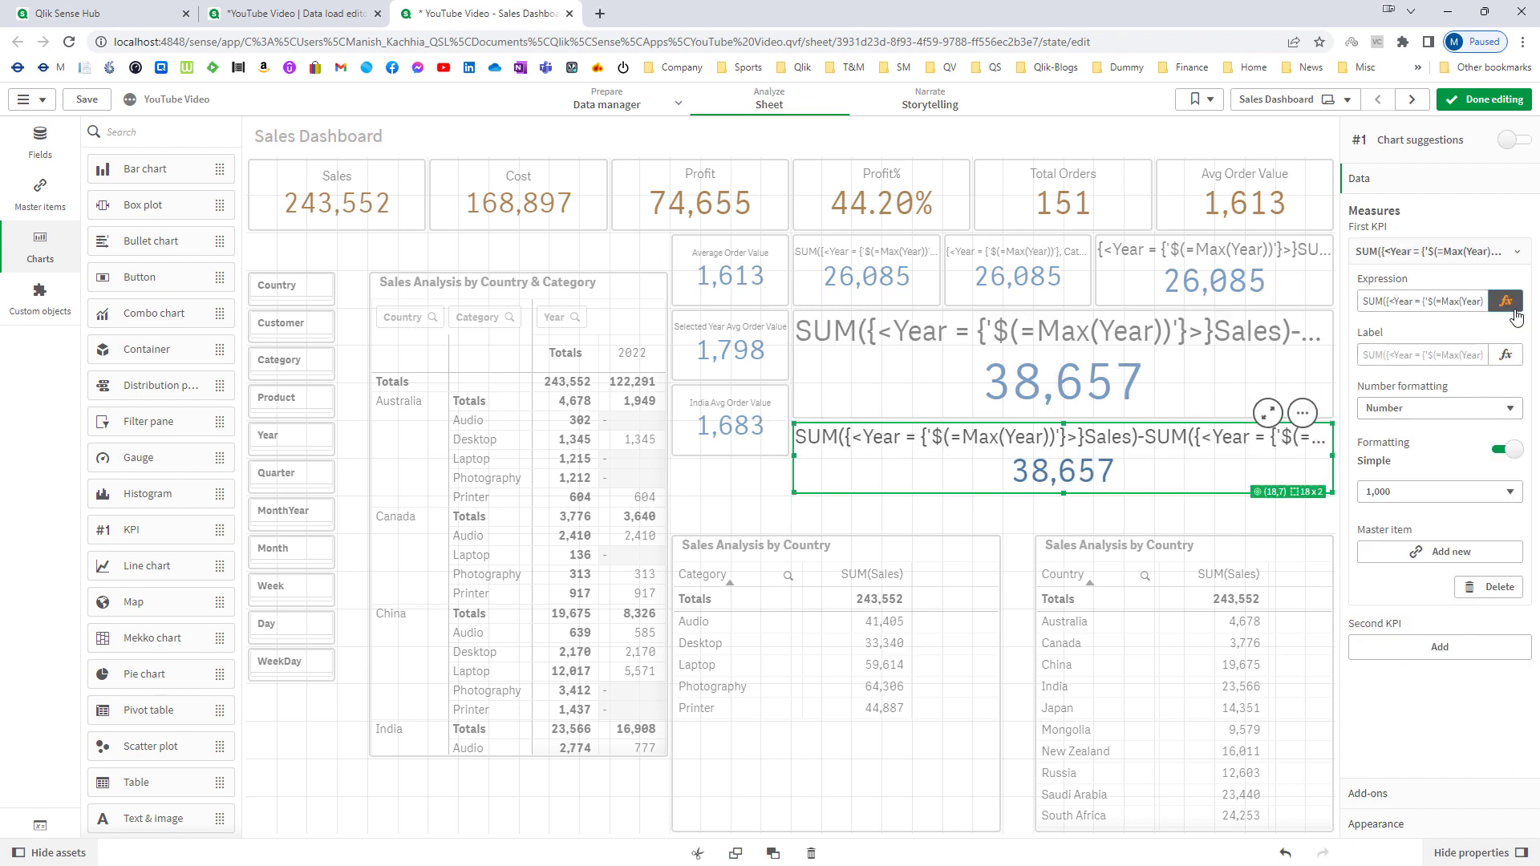
- Remove the set modifier before Sales in the duplicate KPI's expression and paste {<Year = {'$(=Max(Year))'}>} in front of the whole expression
left_click(1505, 302)
left_click_drag(338, 151, 89, 151)
key("BackSpace")
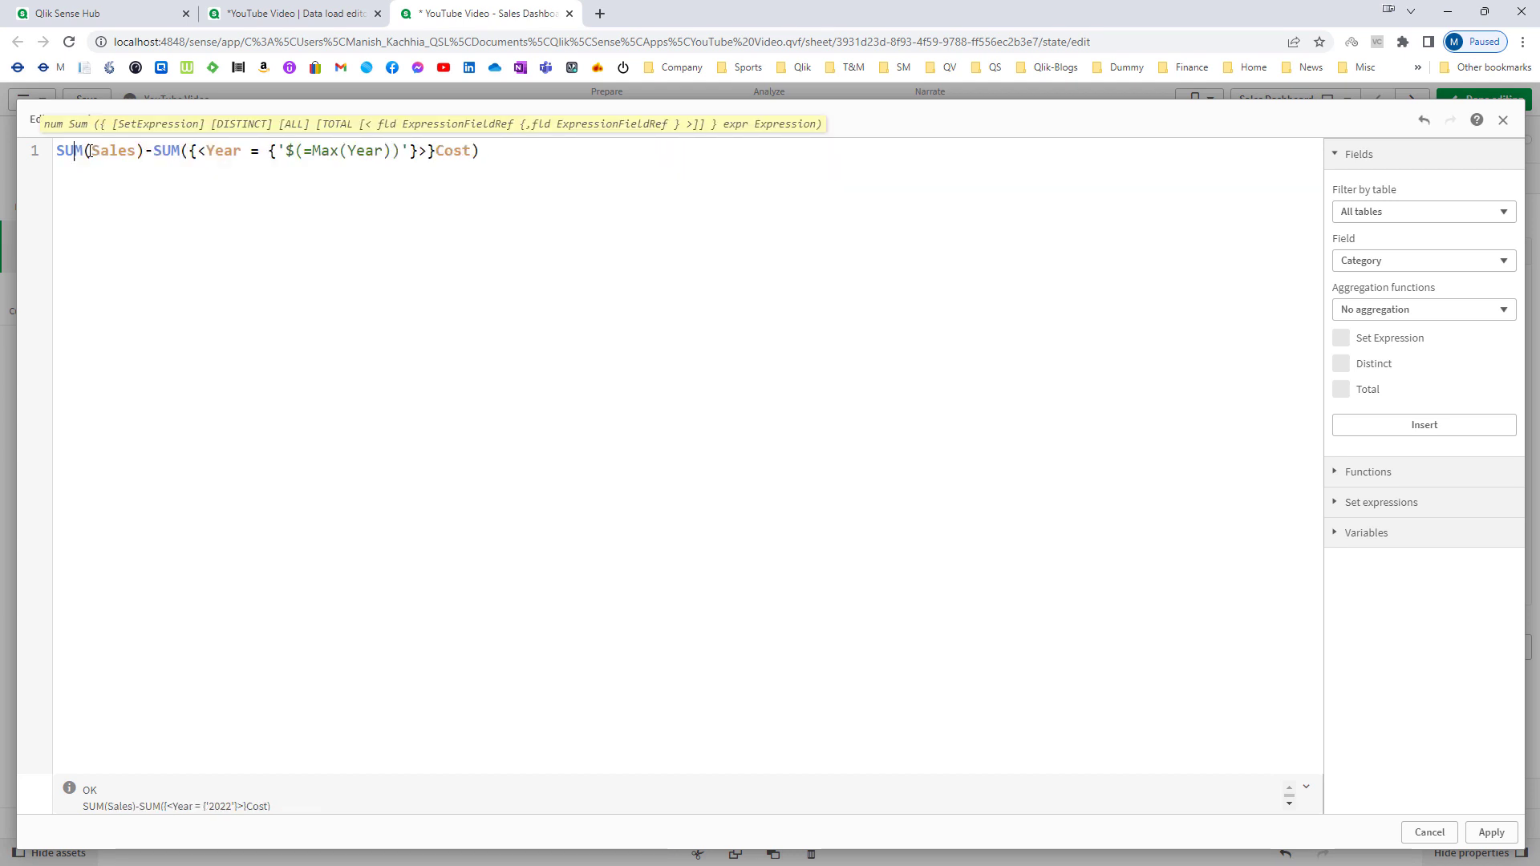
key("ctrl+v")
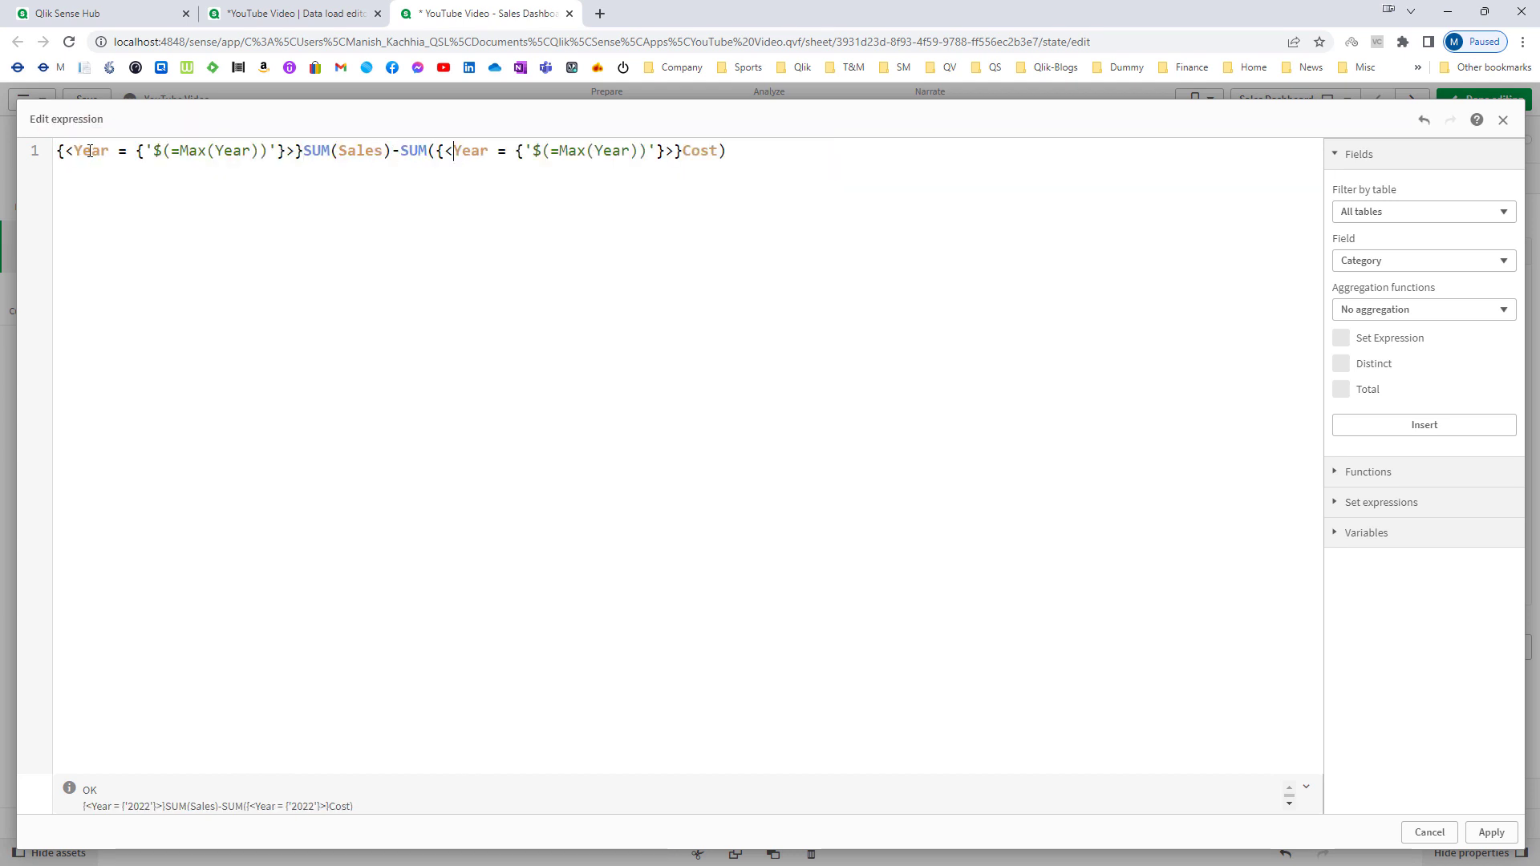
- Delete the inner set modifier before Cost so the expression ends in SUM(Sales)-SUM(Cost), and apply it
key("Left")
key("Left")
key("shift+Right")
key("shift+Right")
key("shift+Right")
key("shift+Right")
key("shift+Right")
key("shift+Right")
key("shift+Right")
key("shift+Right")
key("shift+Right")
key("shift+Right")
key("shift+Right")
key("shift+Right")
key("shift+Right")
key("shift+Right")
key("shift+Right")
key("shift+Right")
key("shift+Right")
key("shift+Right")
key("shift+Right")
key("shift+Right")
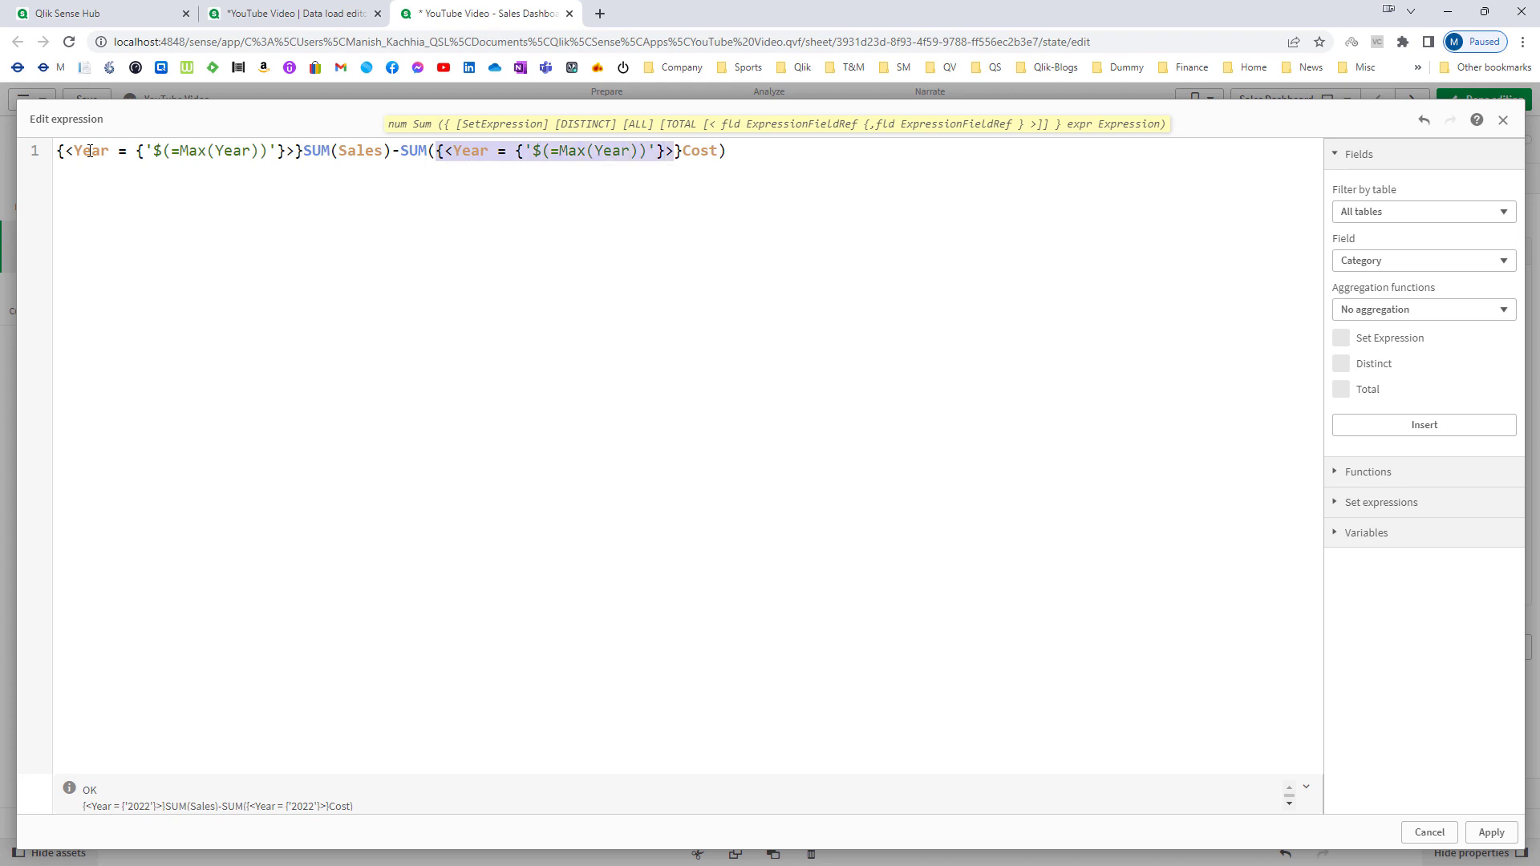
key("BackSpace")
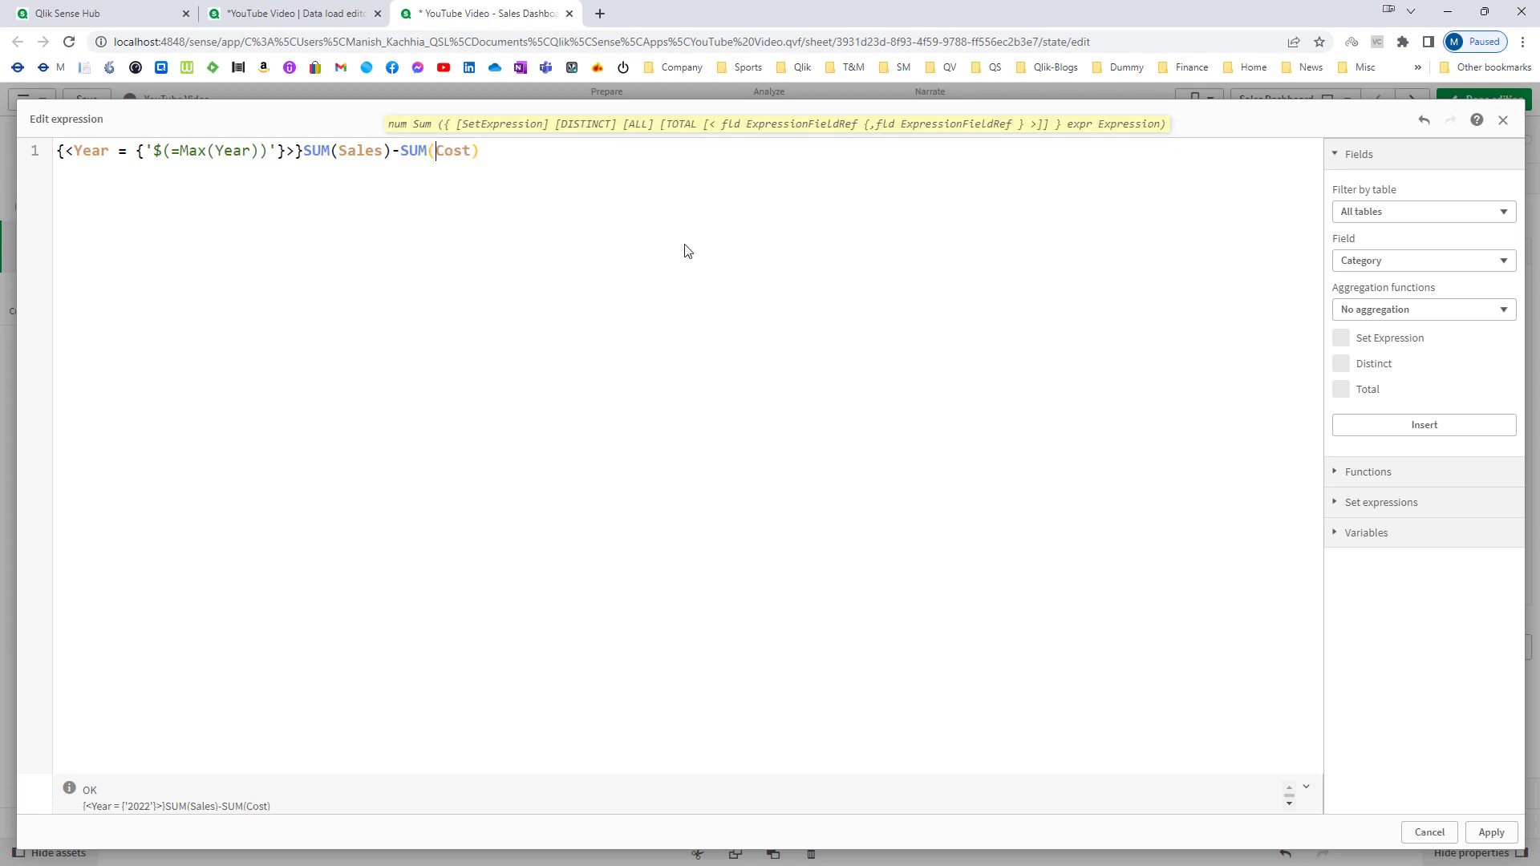
left_click_drag(480, 152, 309, 154)
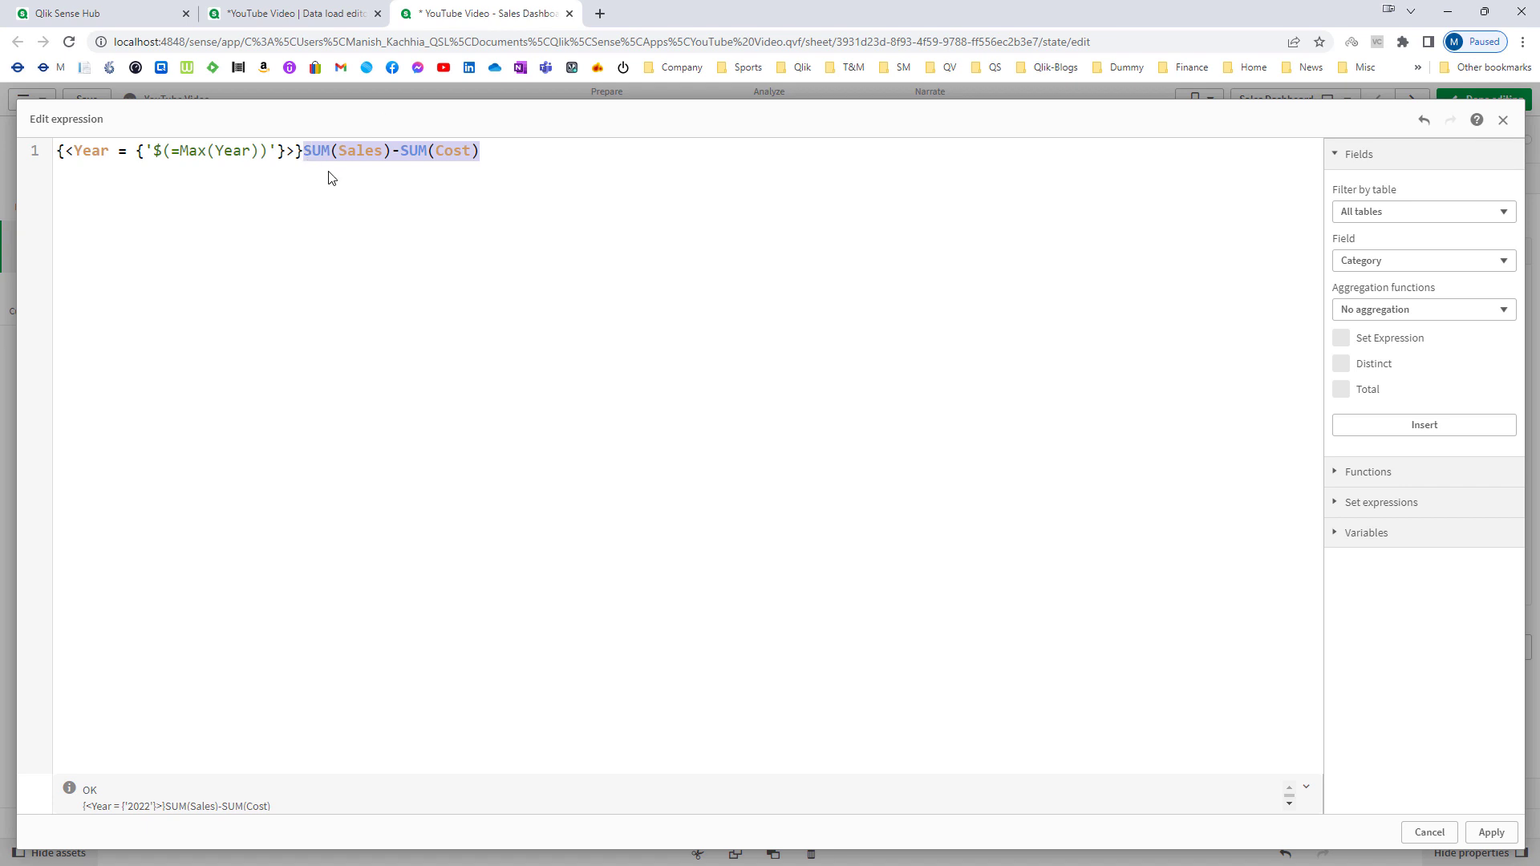
left_click(1487, 831)
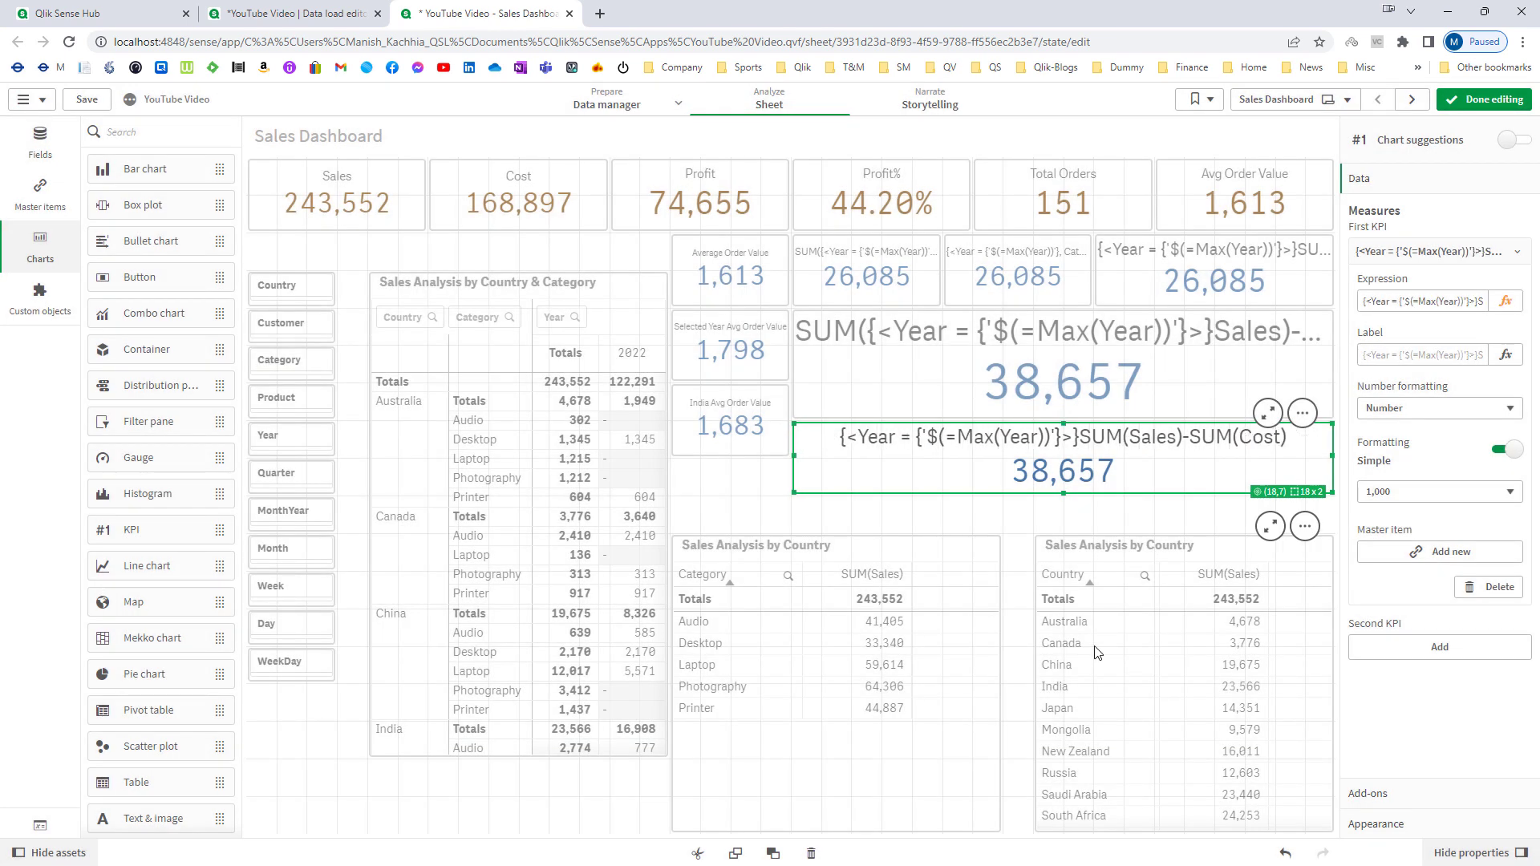
- Enclose the outer set modifier and SUM(Sales) in parentheses, keeping -SUM(Cost) outside them, and apply the duplicate KPI's expression
double_click(1082, 481)
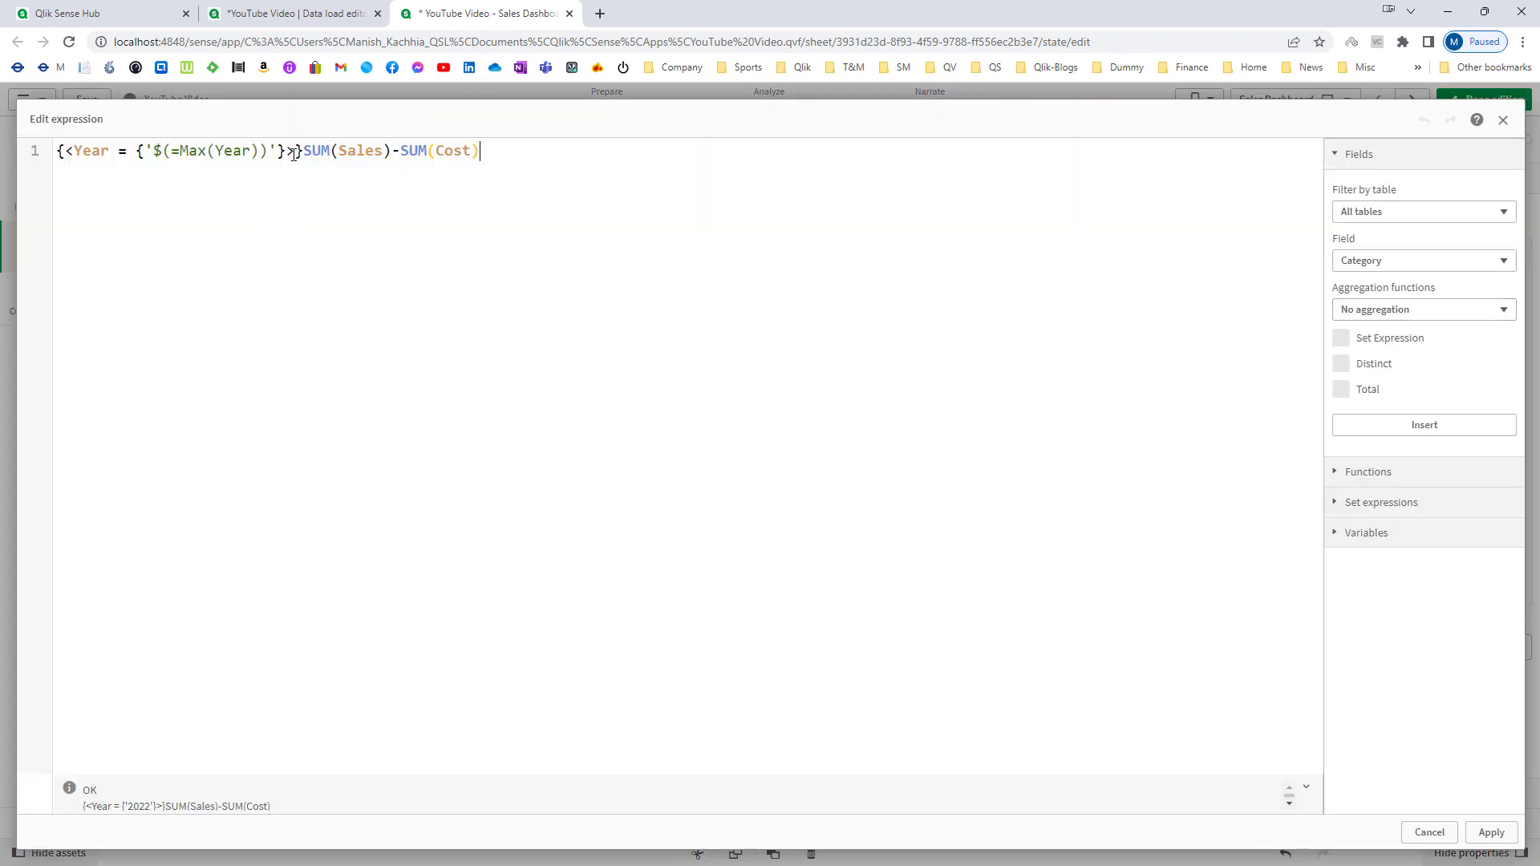
left_click_drag(302, 152, 56, 155)
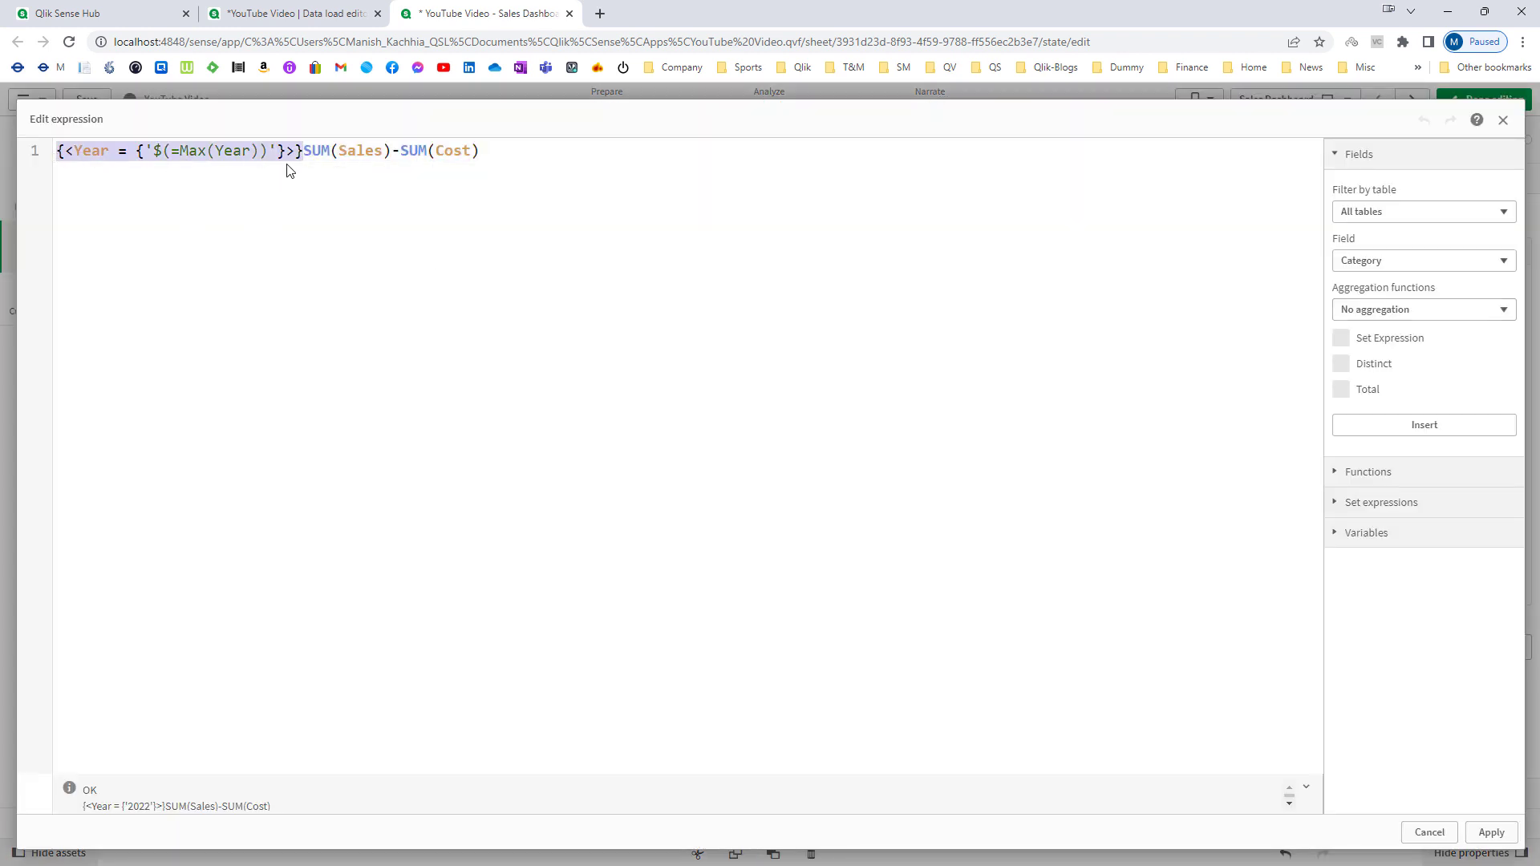
left_click_drag(308, 150, 483, 152)
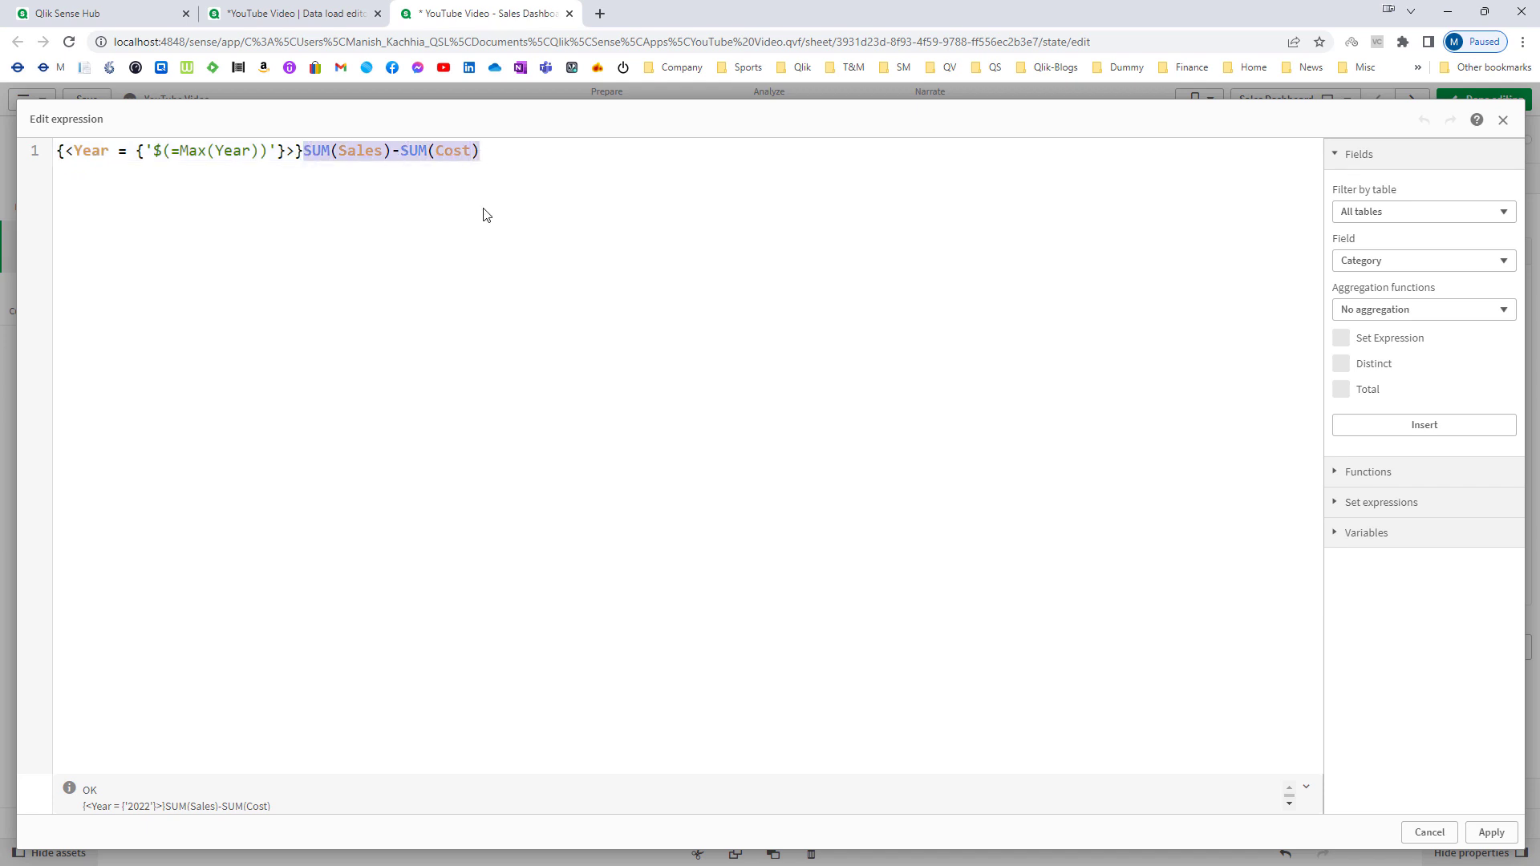
left_click(436, 215)
type(")")
key("Home")
type("(")
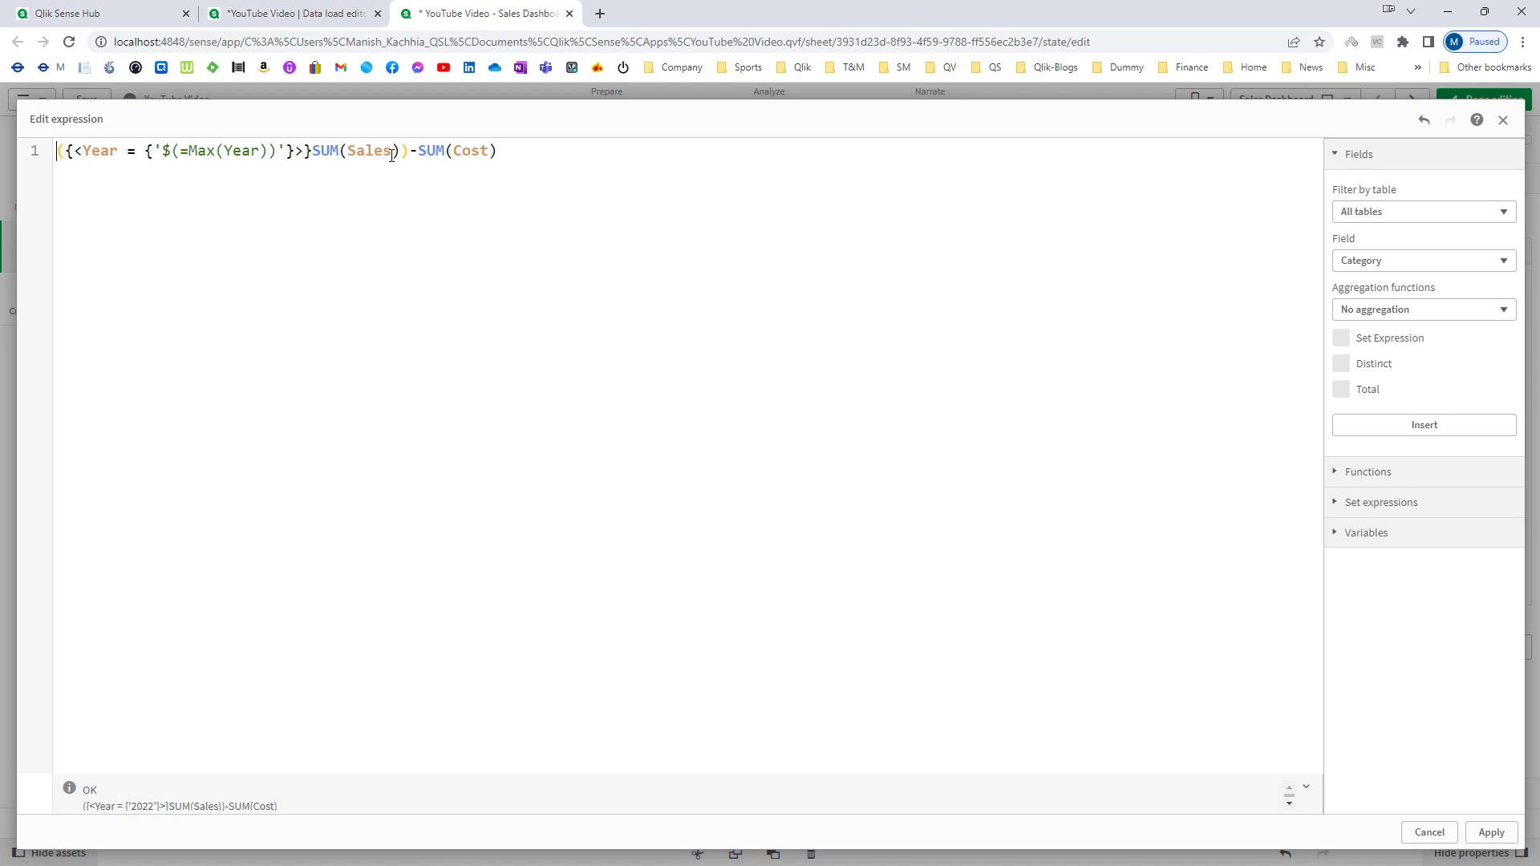
key("shift+Right")
key("shift+Right")
key("shift+Right")
key("shift+Right")
key("shift+Right")
key("shift+Right")
key("shift+Right")
key("shift+Right")
key("shift+Right")
key("shift+Right")
key("shift+Right")
key("shift+Right")
key("shift+Right")
key("shift+Right")
key("shift+Right")
key("shift+Right")
key("shift+Right")
key("shift+Right")
key("shift+Right")
key("shift+Right")
key("Right")
left_click(1491, 832)
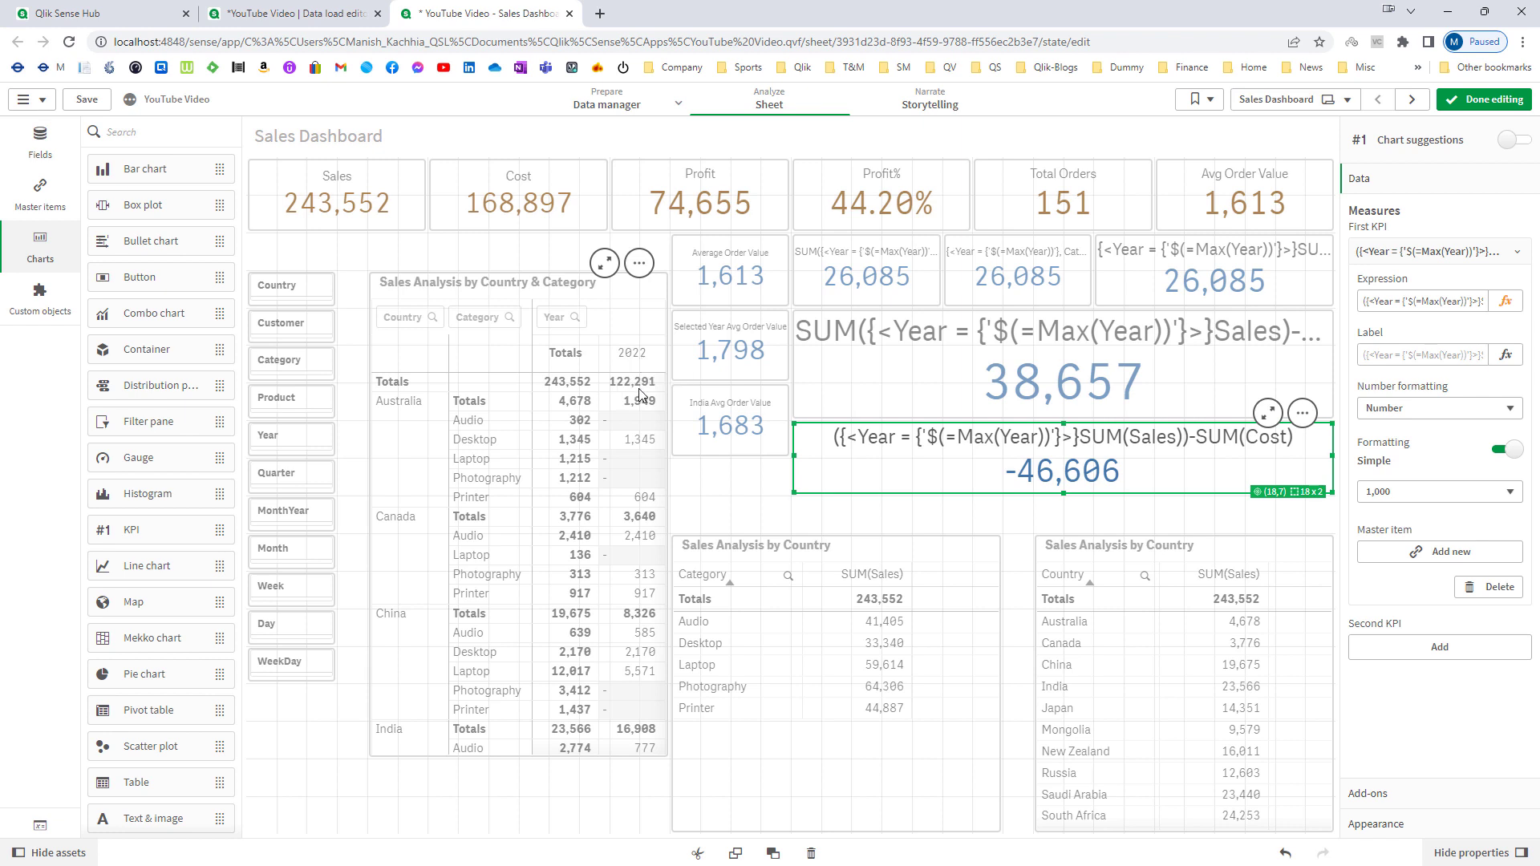
- Switch to Excel and enter the 2022 sales total 122291 in F2 and the overall cost 168897 in F3
key("alt+Tab")
type("1")
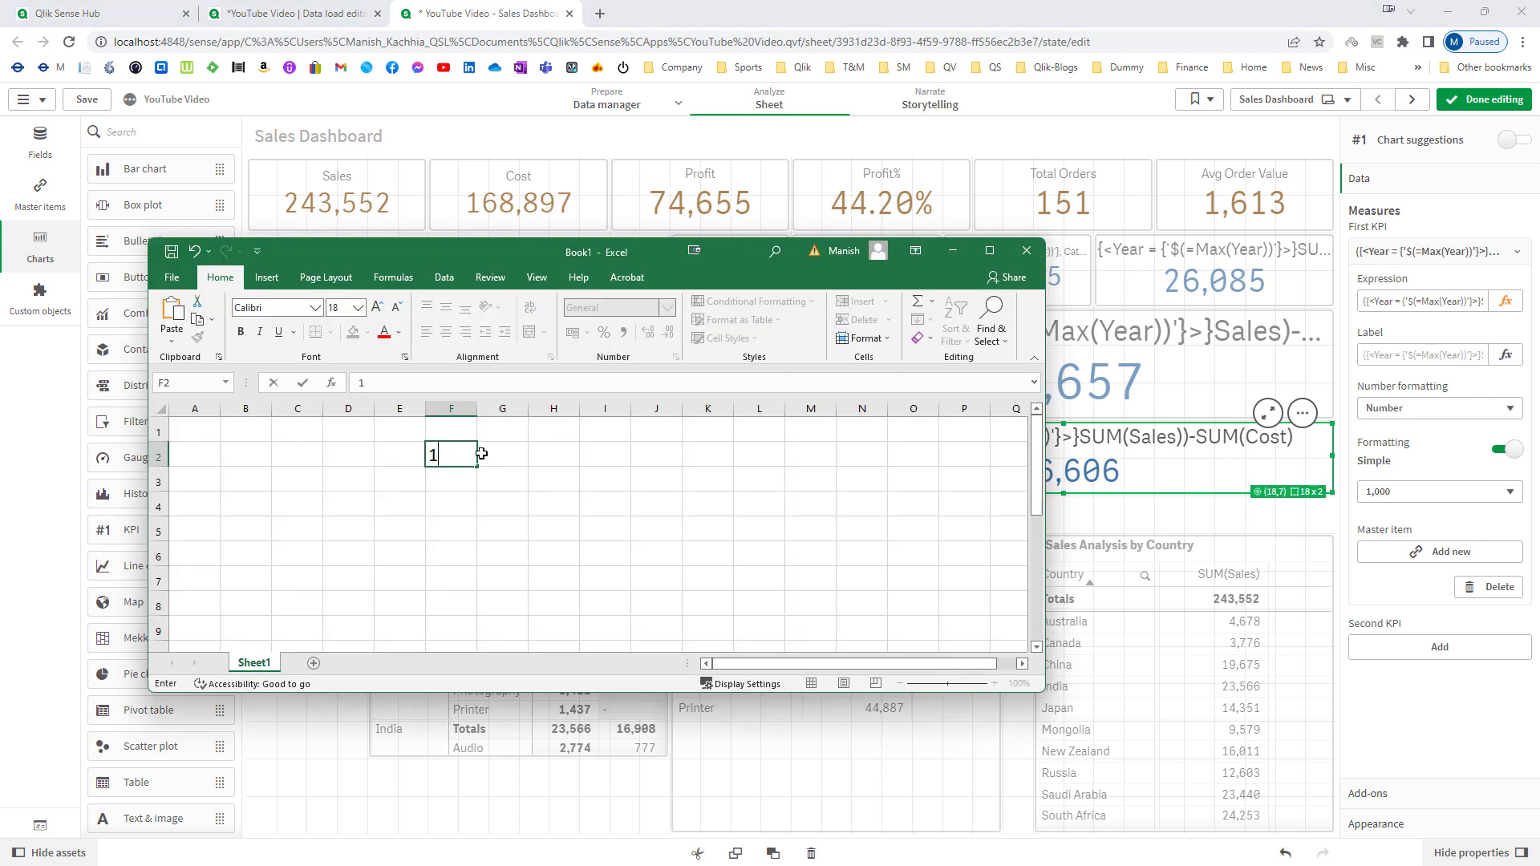
type("22291")
key("Return")
left_click_drag(572, 252, 644, 285)
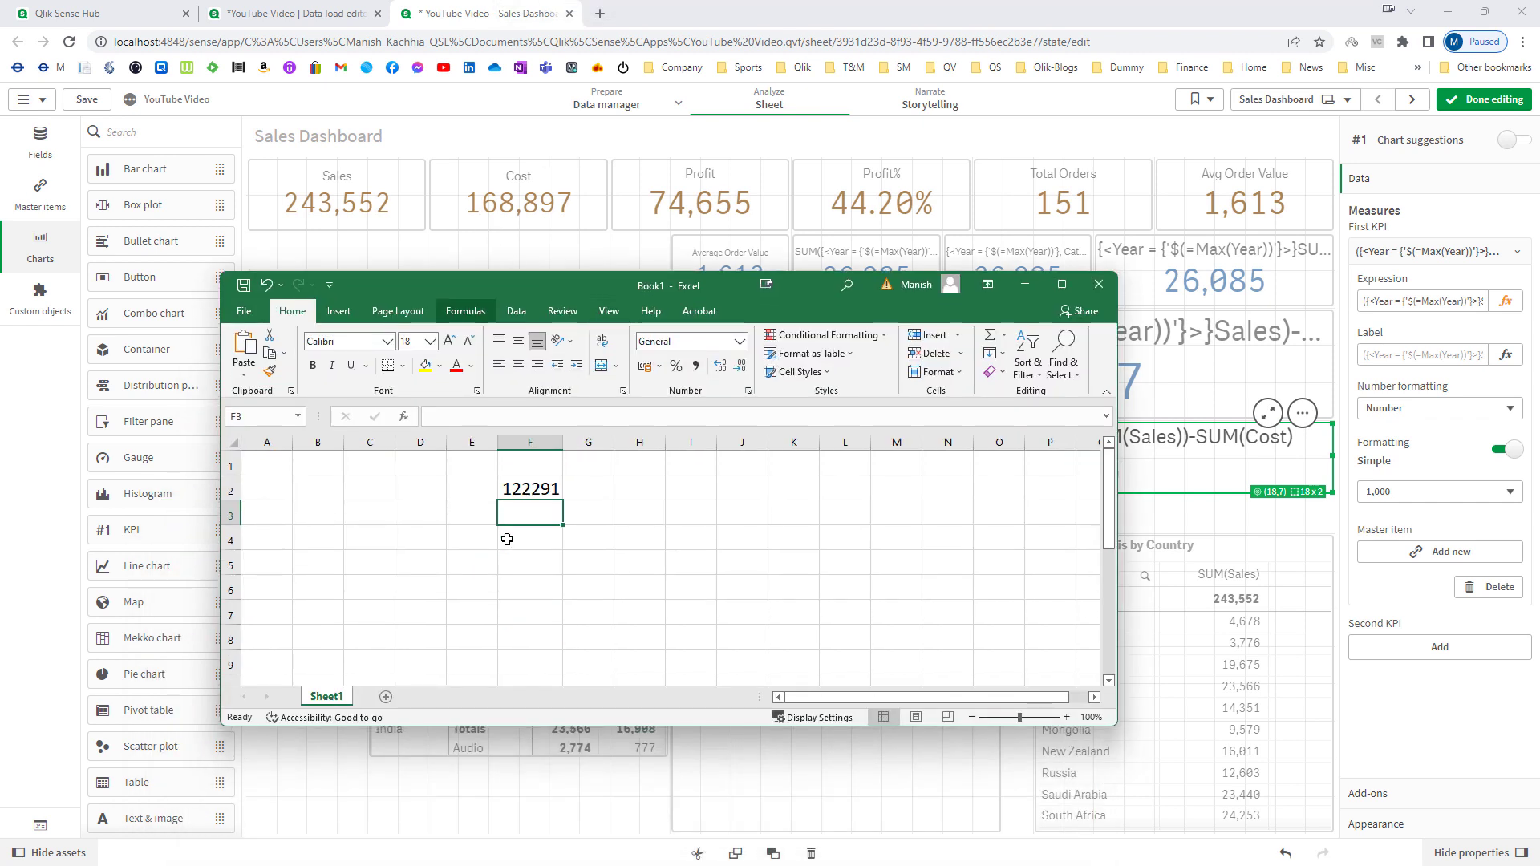
type("168")
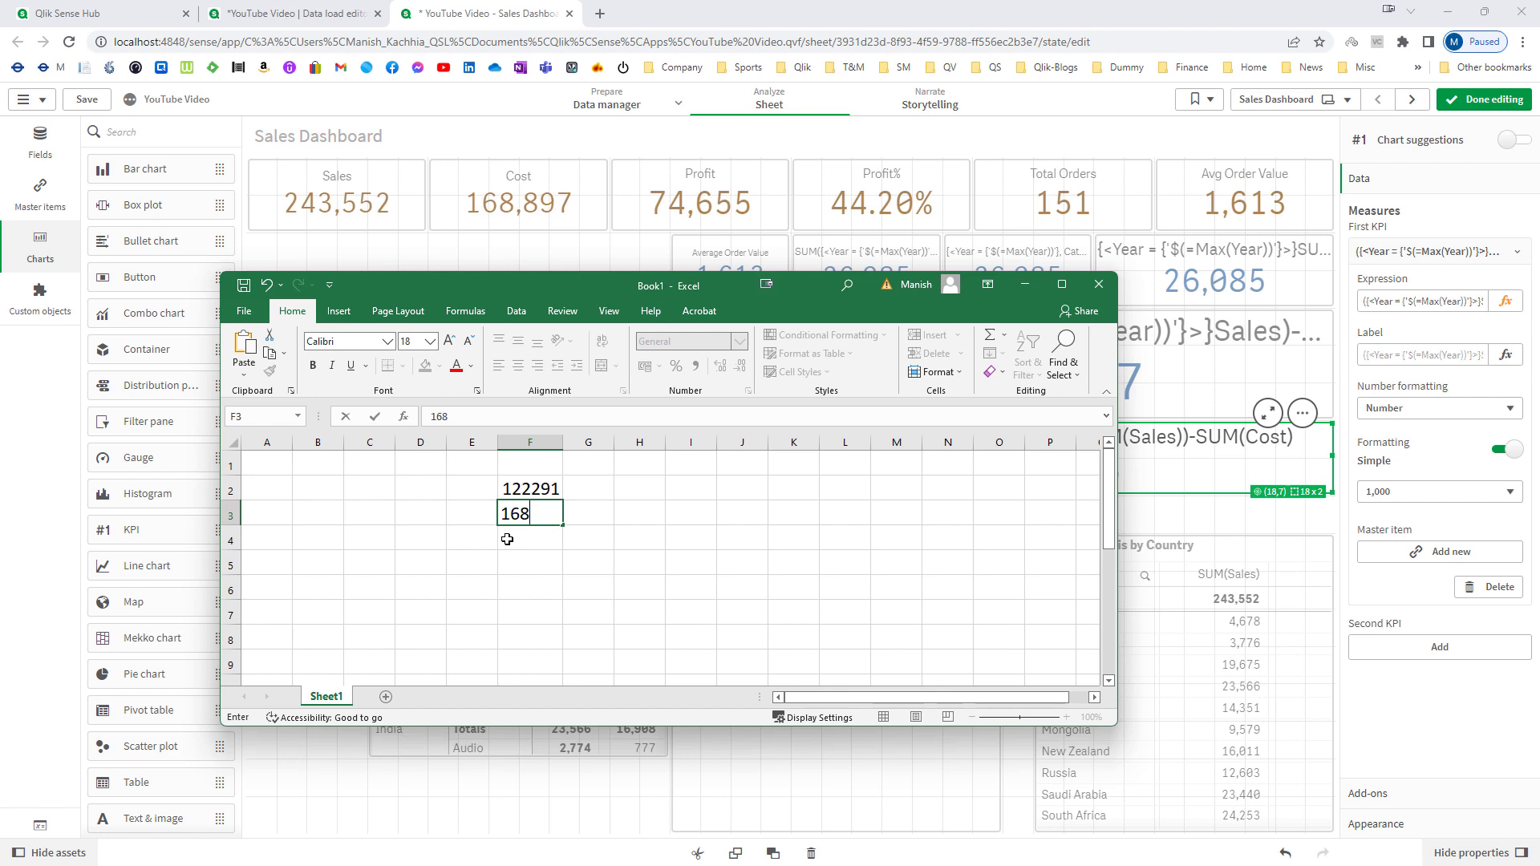
type("897")
key("ctrl+Return")
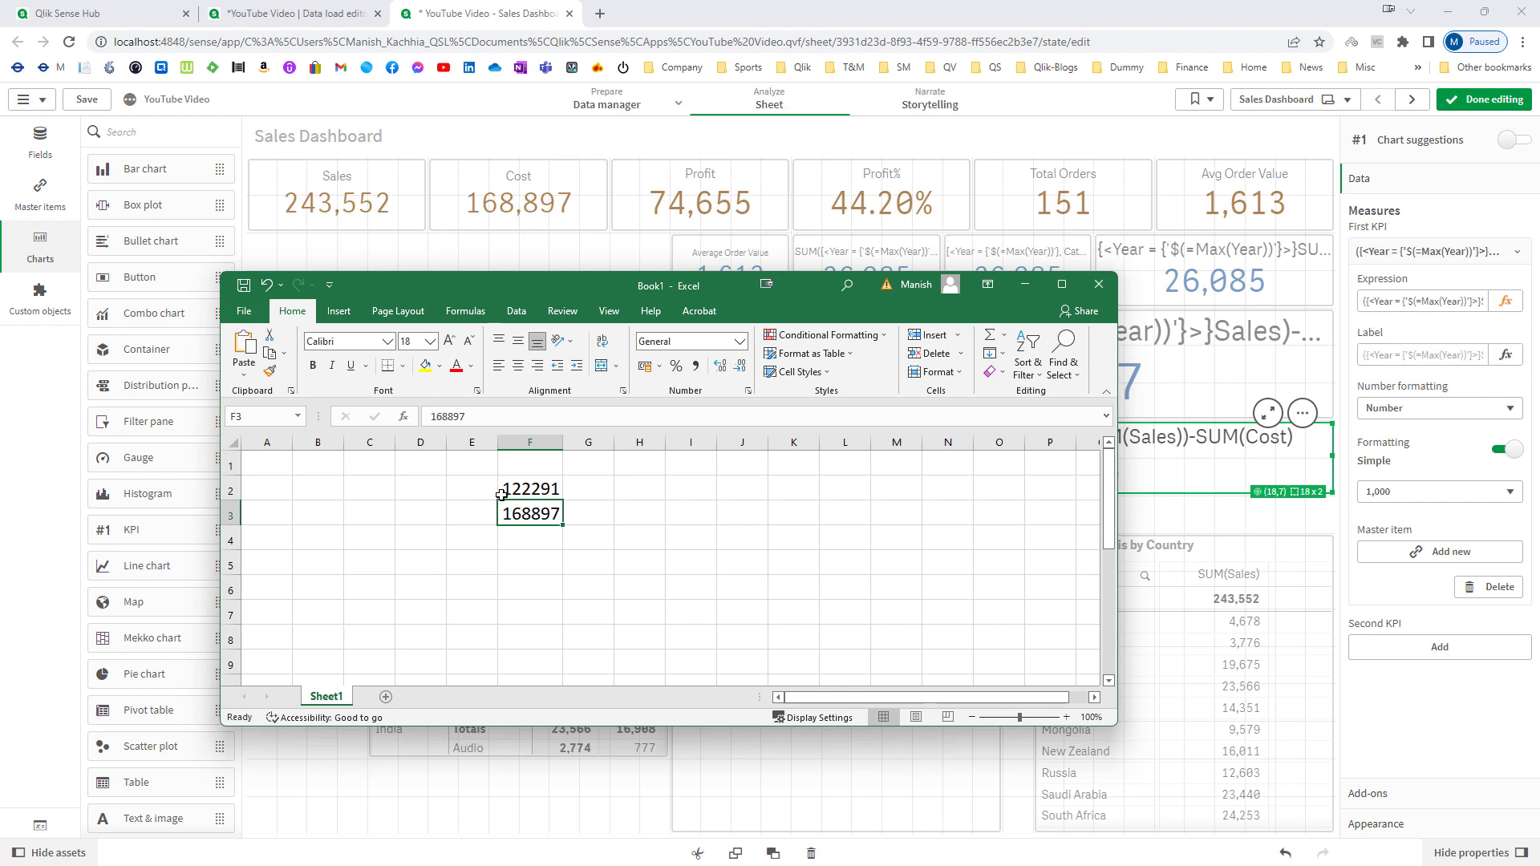
- Calculate =F2-F3 in cell F4 to check the KPI value, and close the workbook without saving
left_click(510, 537)
type("=")
key("Up")
key("Up")
type("-")
key("Up")
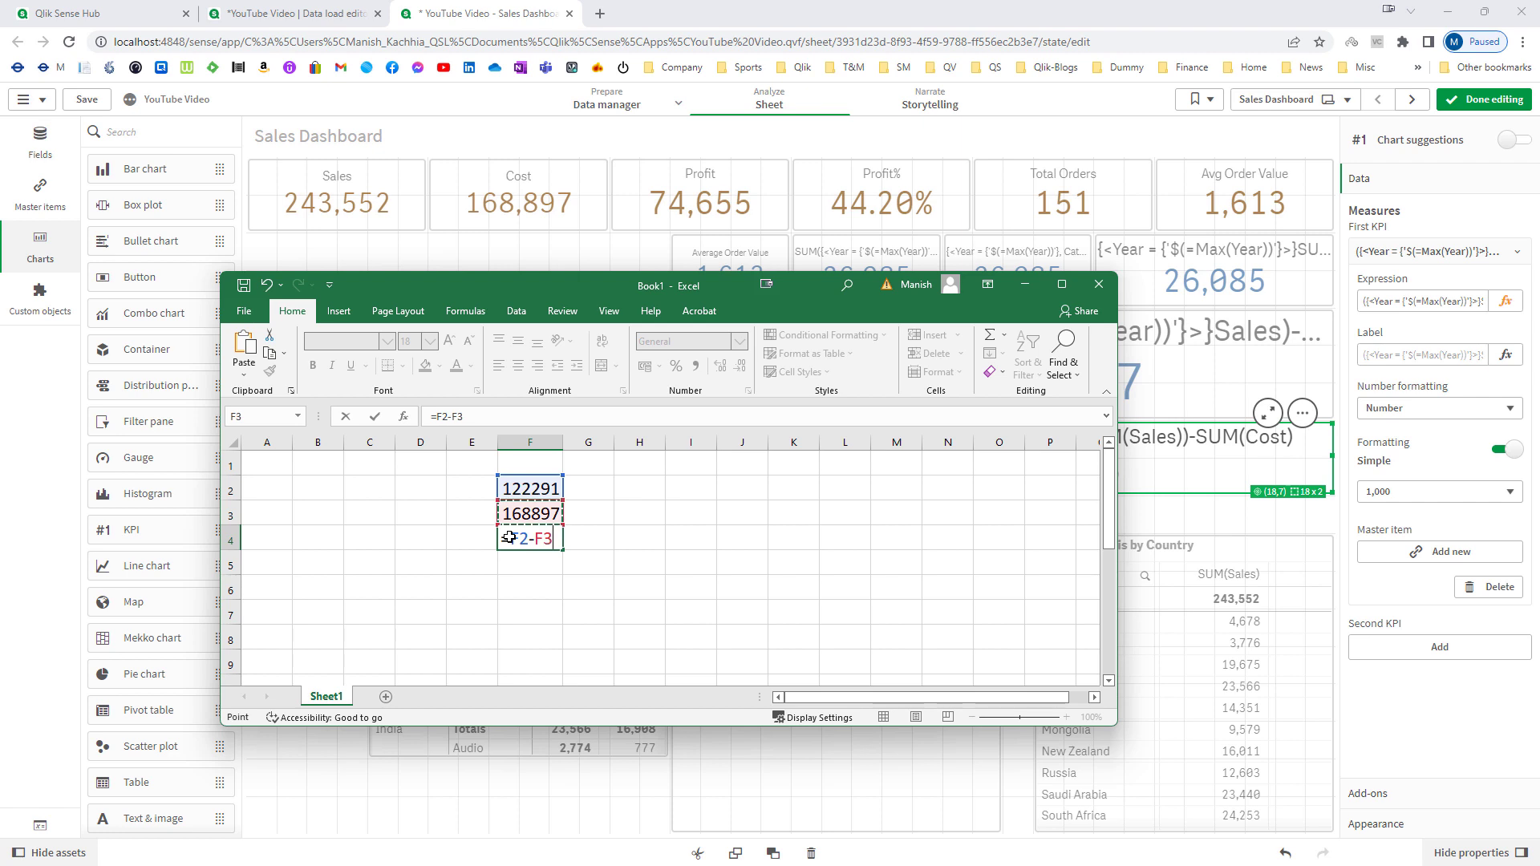
key("Return")
left_click(510, 537)
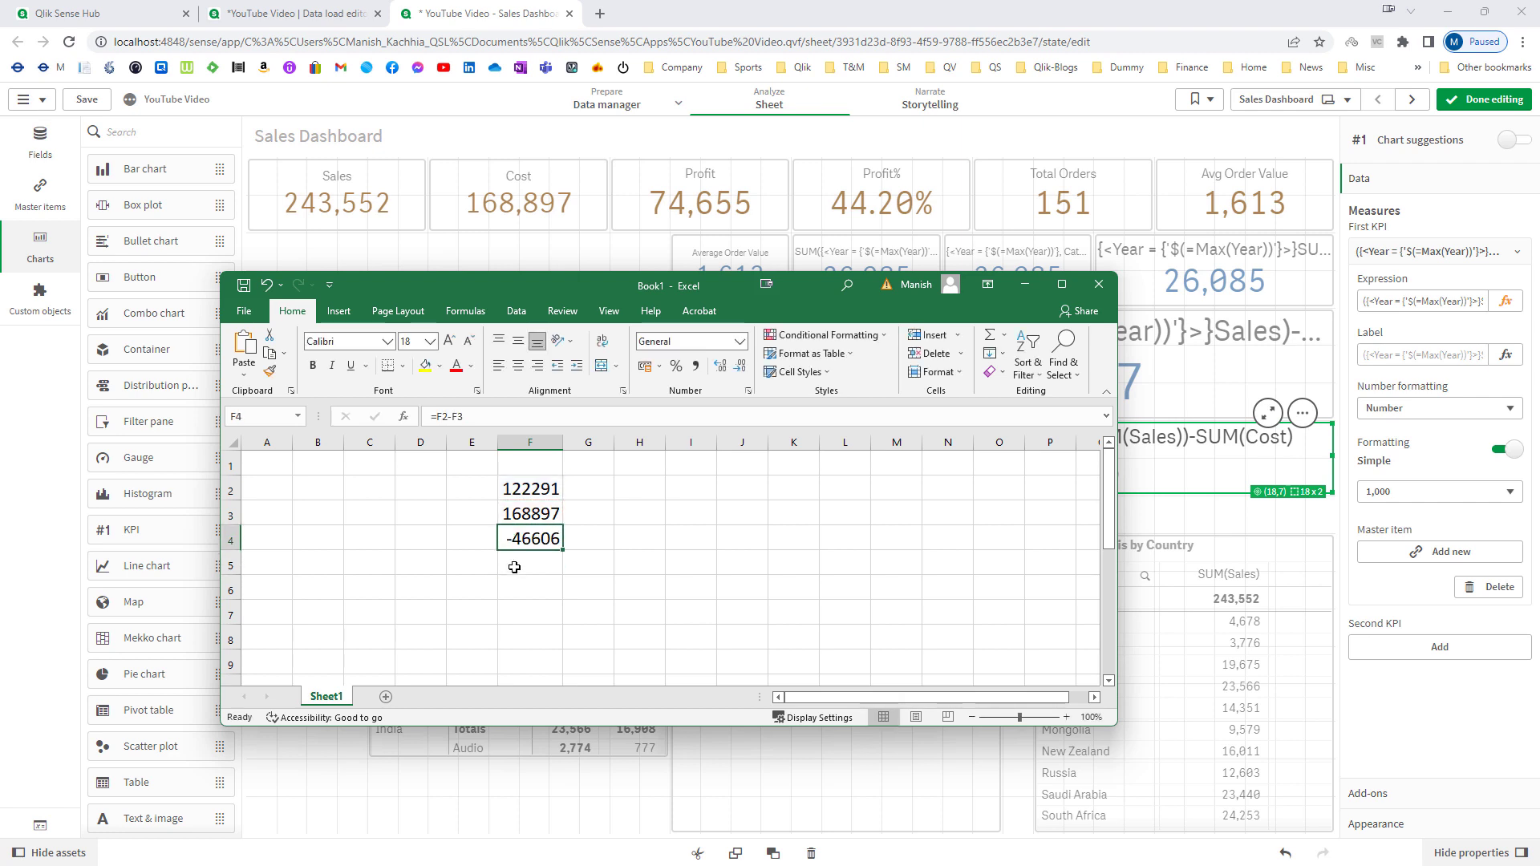
left_click_drag(812, 283, 600, 267)
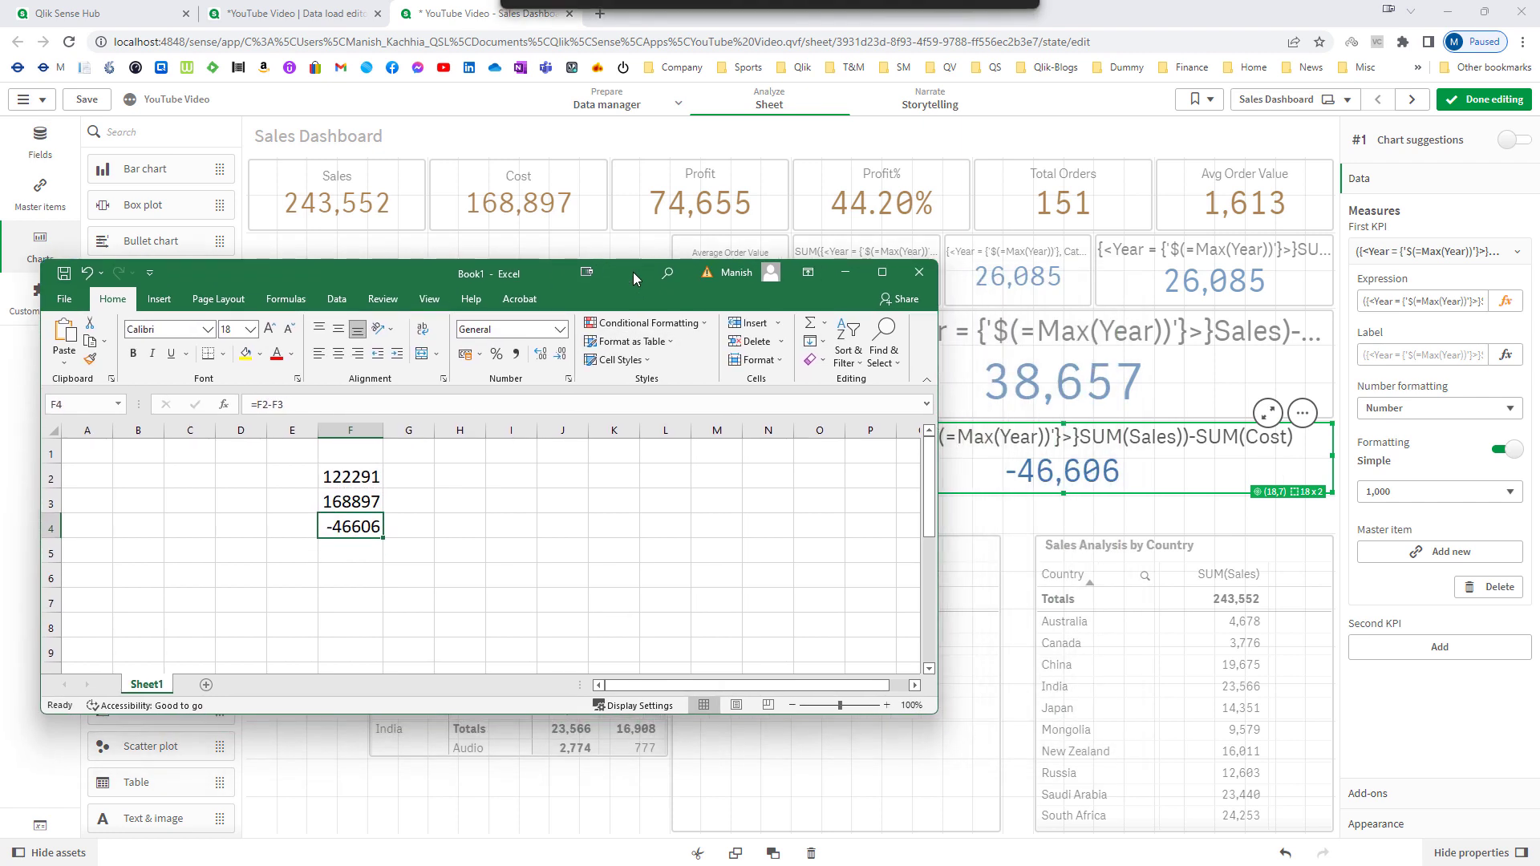
key("alt+F4")
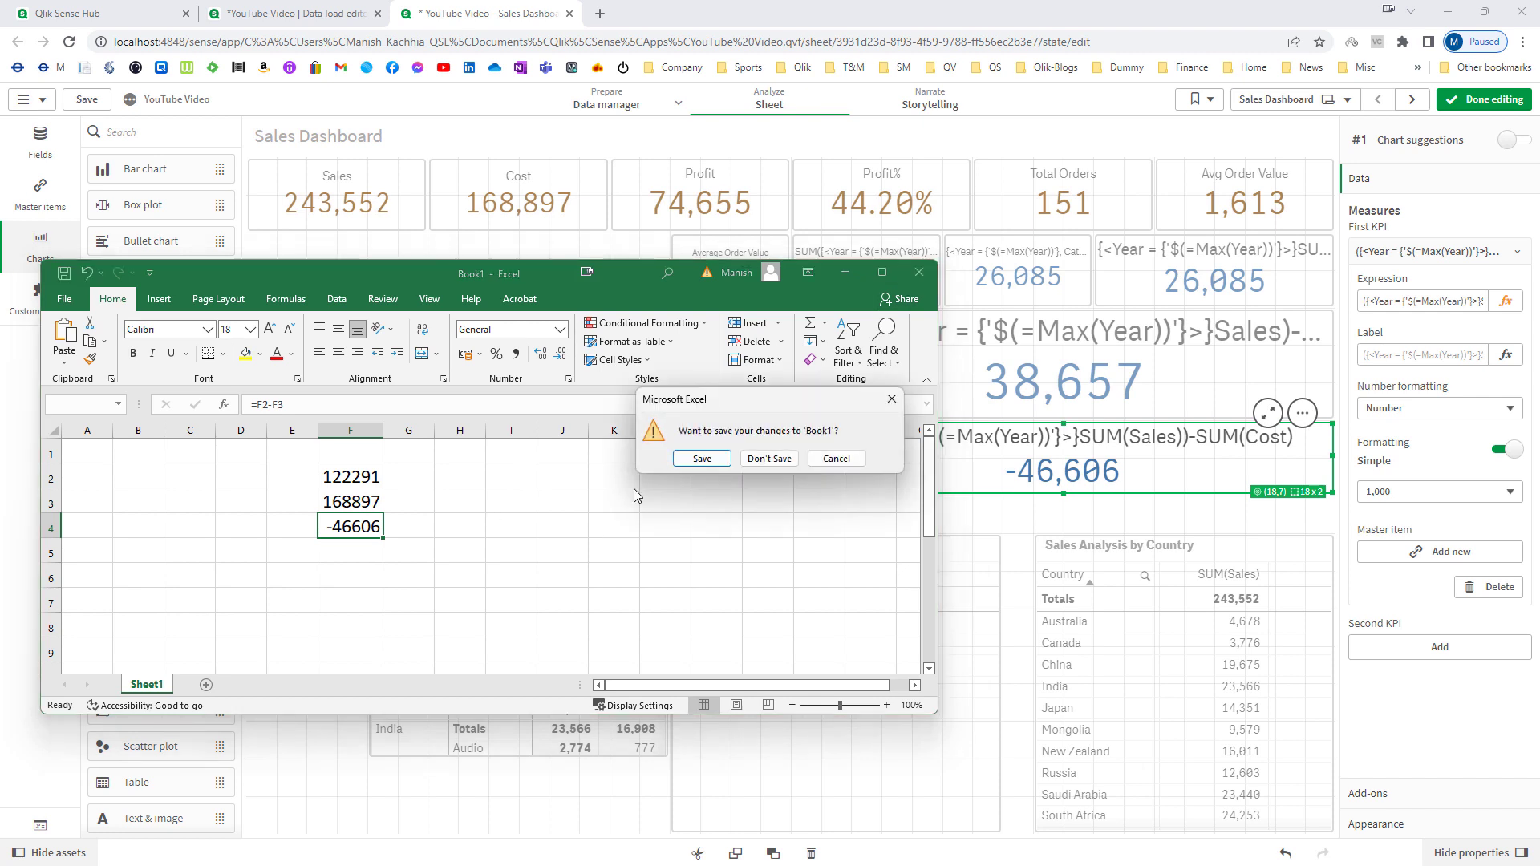
left_click(768, 463)
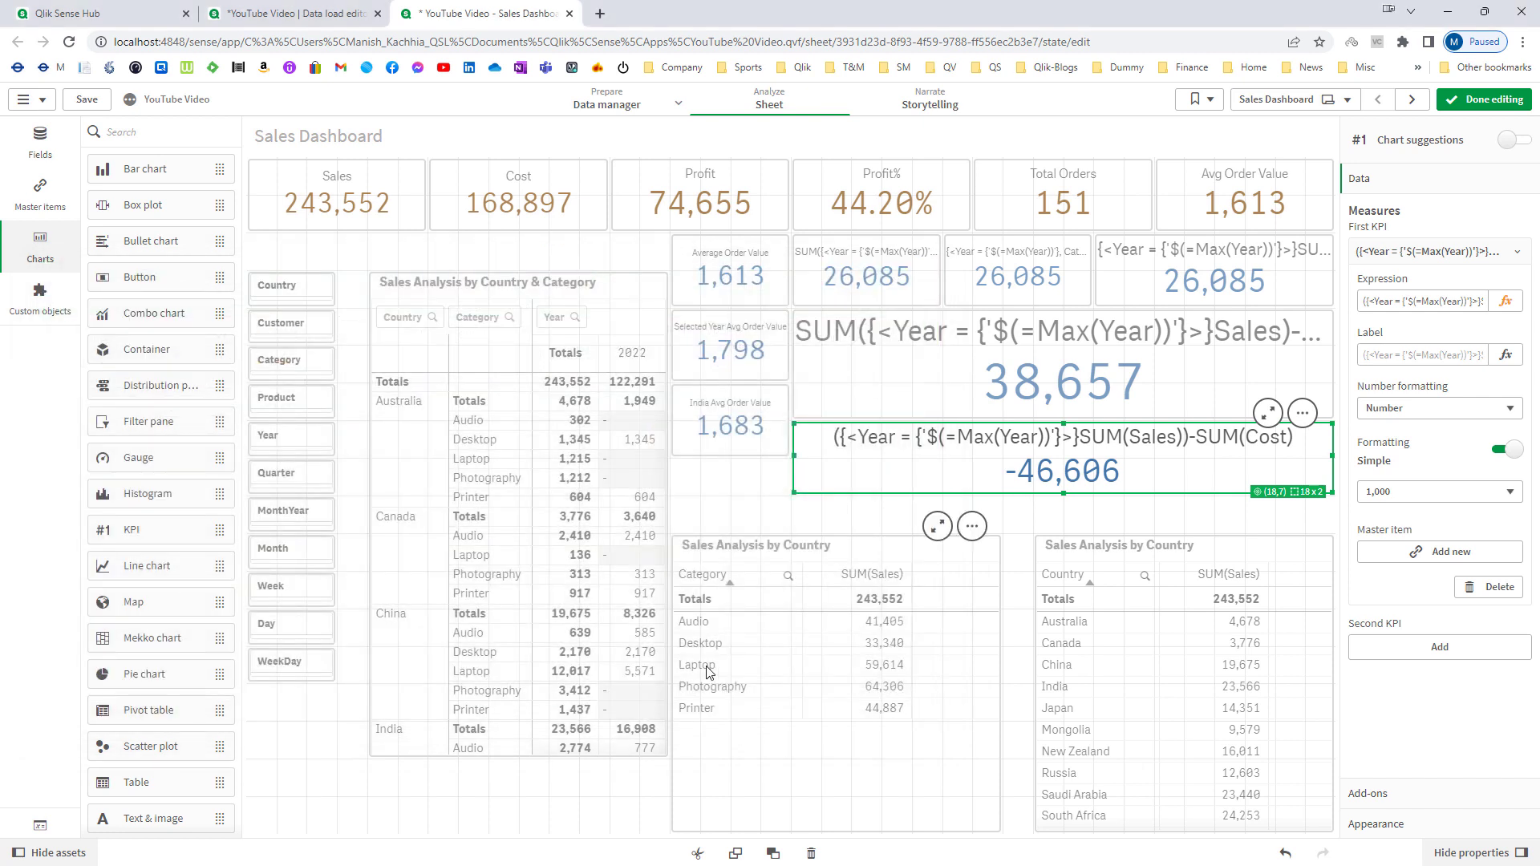
- Remove the parentheses around the outer set modifier and SUM(Sales) in the duplicate KPI's expression and apply it
left_click(1506, 301)
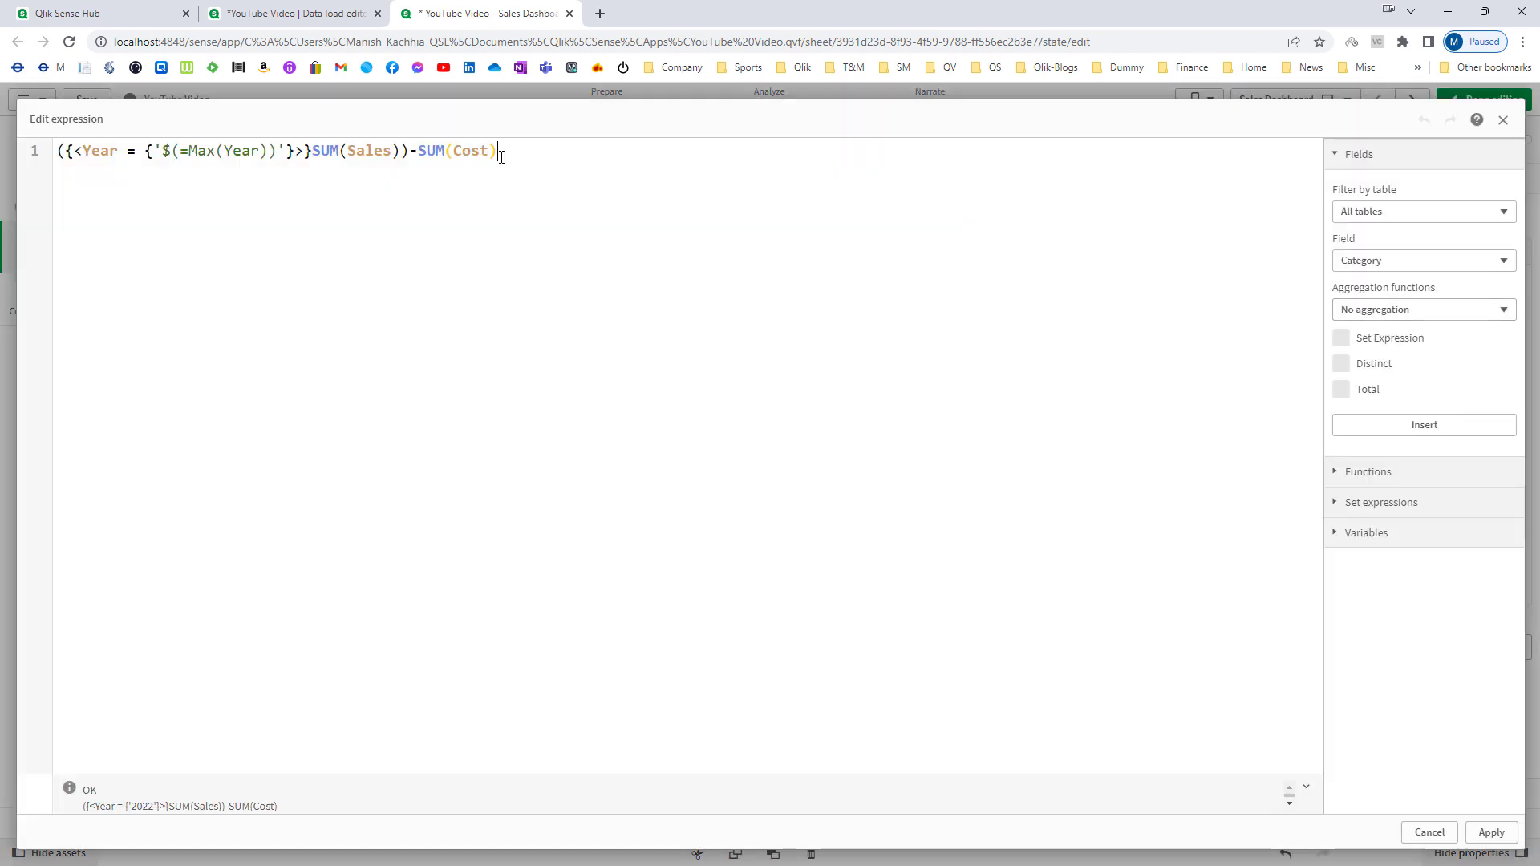
key("ctrl+shift+Left")
key("ctrl+shift+Left")
key("ctrl+shift+Left")
key("ctrl+shift+Left")
key("ctrl+shift+Left")
key("ctrl+shift+Left")
key("ctrl+shift+Left")
key("ctrl+shift+Left")
key("ctrl+shift+Left")
key("ctrl+shift+Left")
key("ctrl+shift+Left")
key("ctrl+shift+Left")
key("Right")
left_click(408, 153)
key("BackSpace")
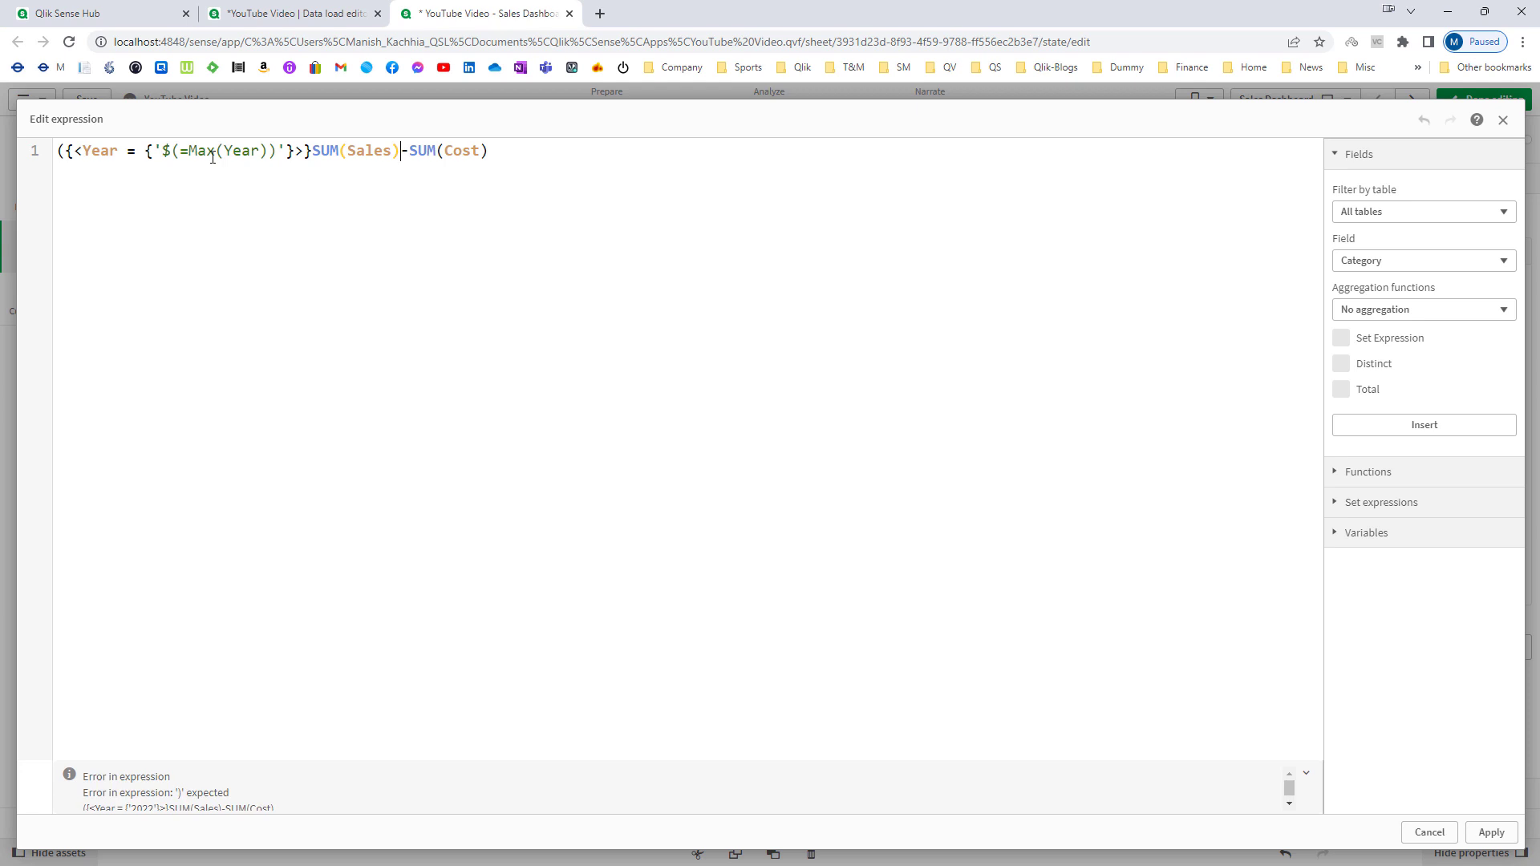
left_click(69, 158)
key("BackSpace")
left_click_drag(303, 153, 53, 161)
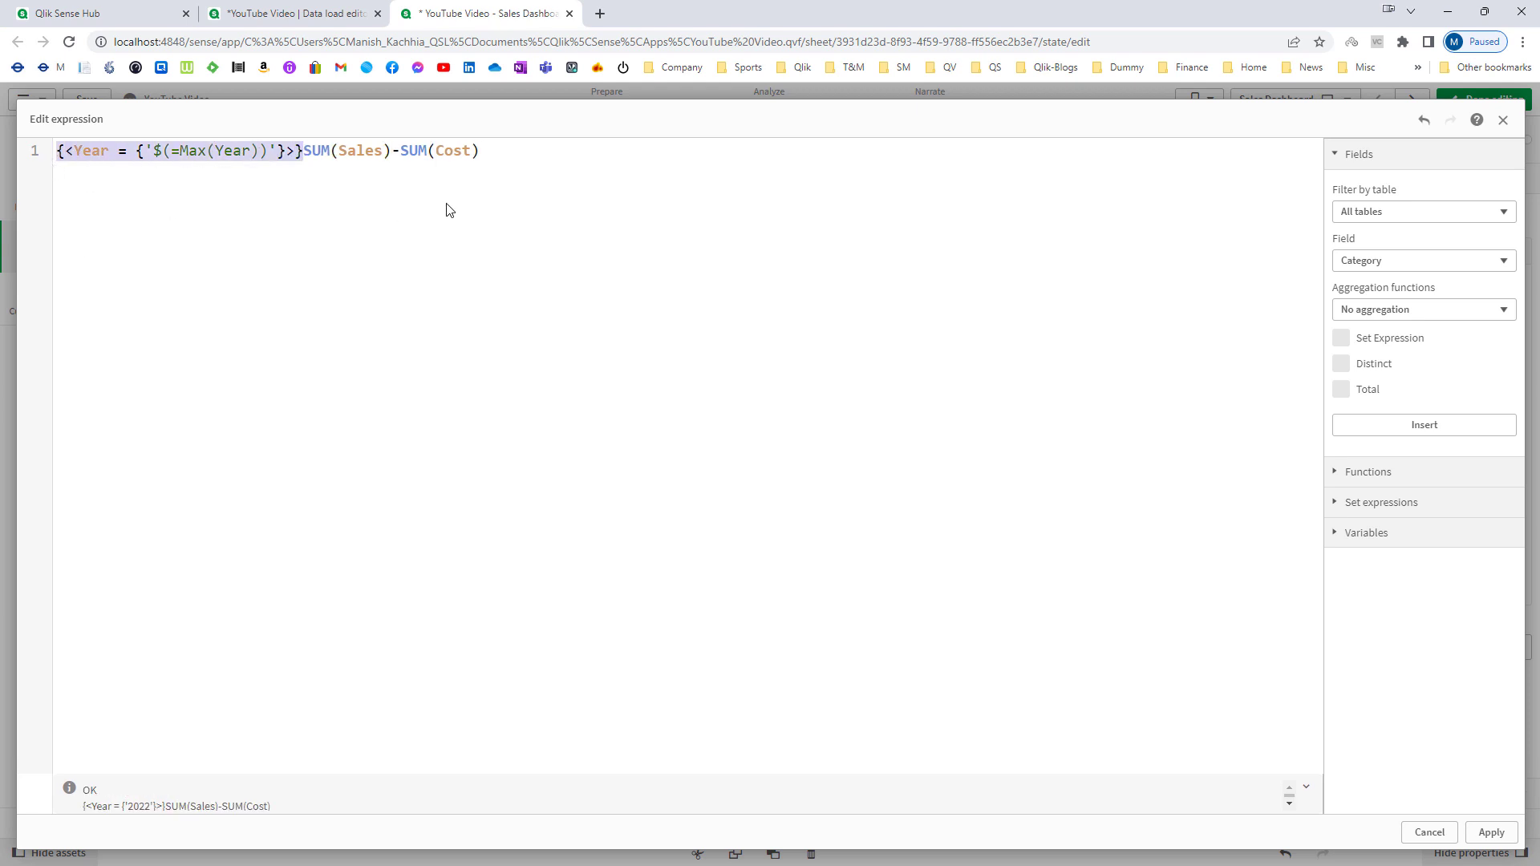
left_click(1488, 832)
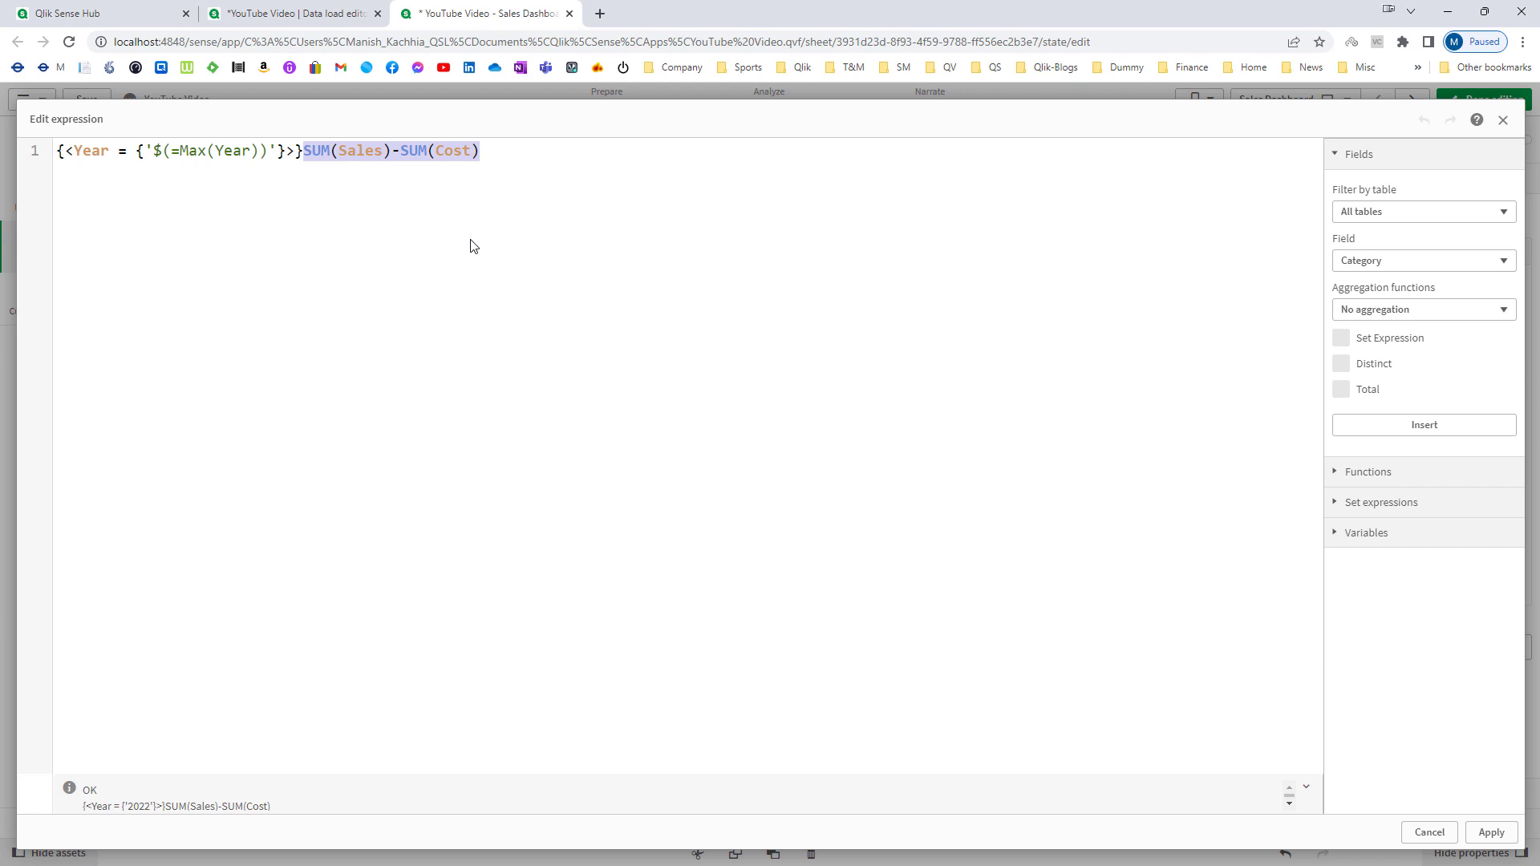
left_click(1491, 831)
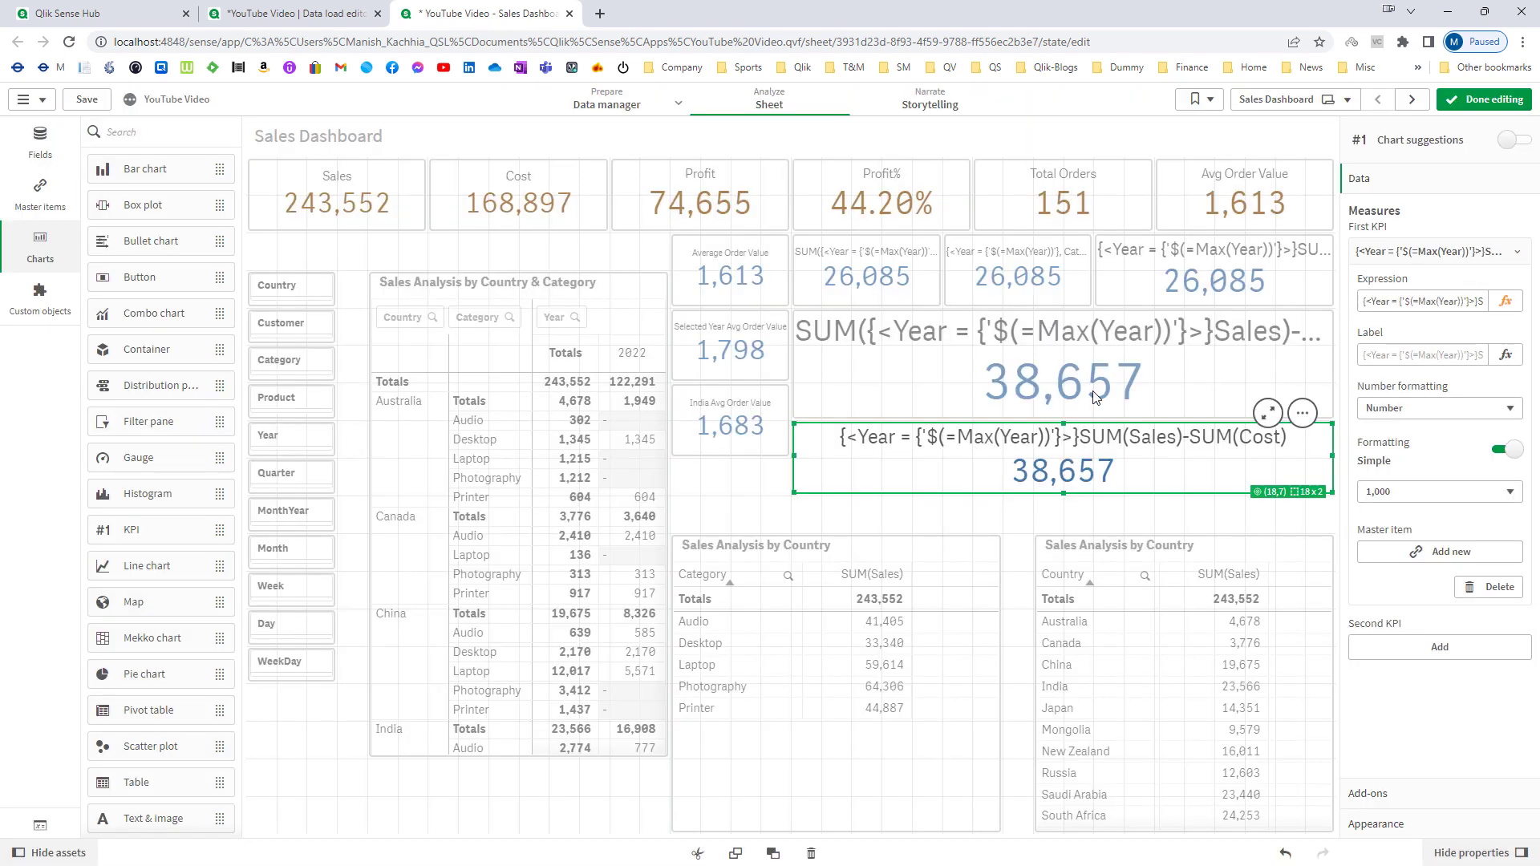
- Undo the sheet changes back to the single wide KPI combining the outer Year modifier with the inner Audio category modifier
left_click(1093, 377)
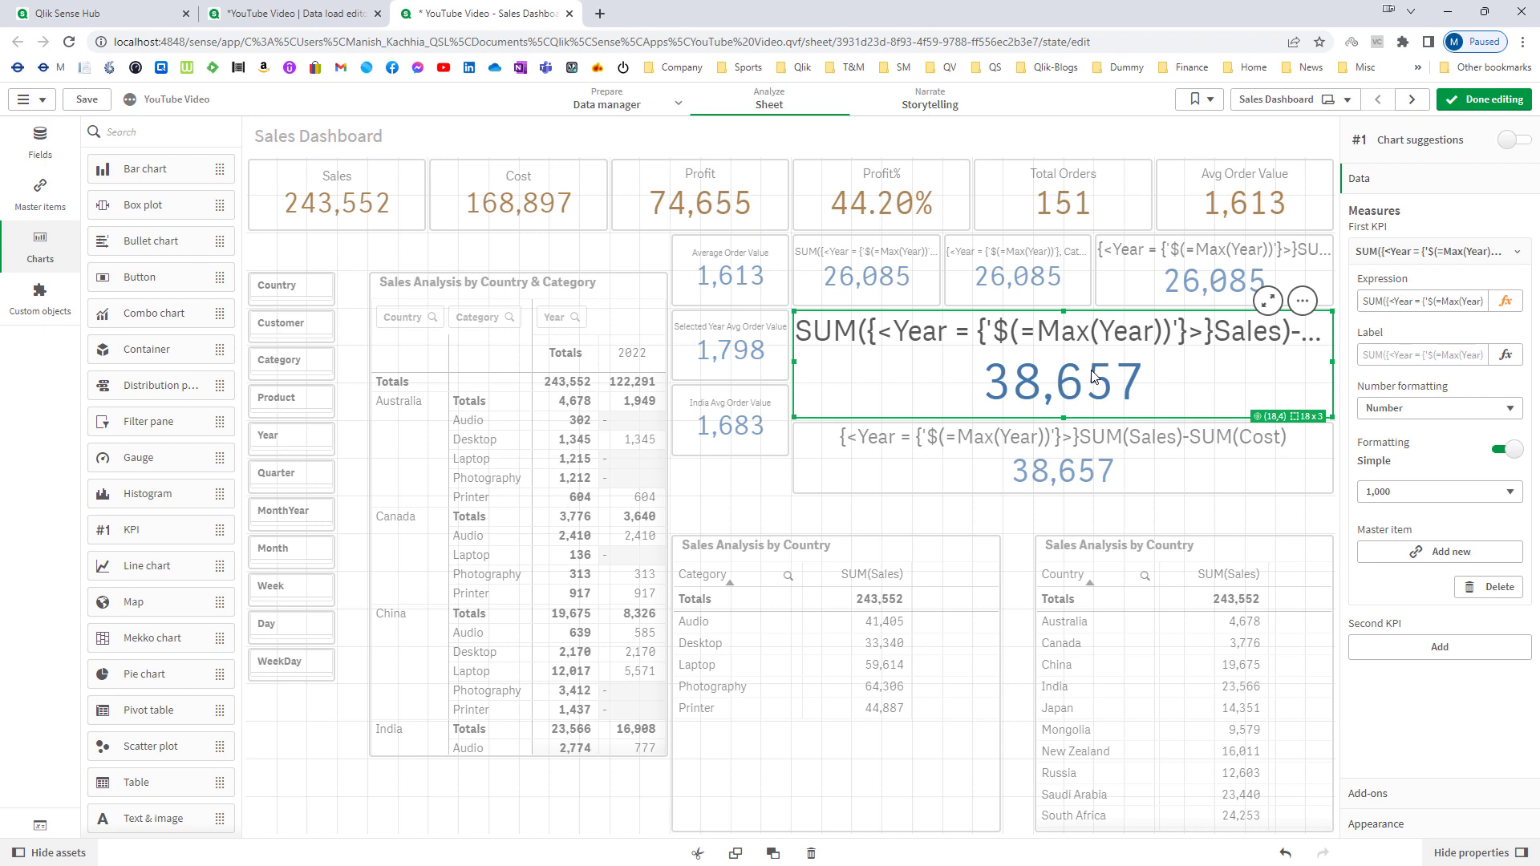
key("ctrl+z")
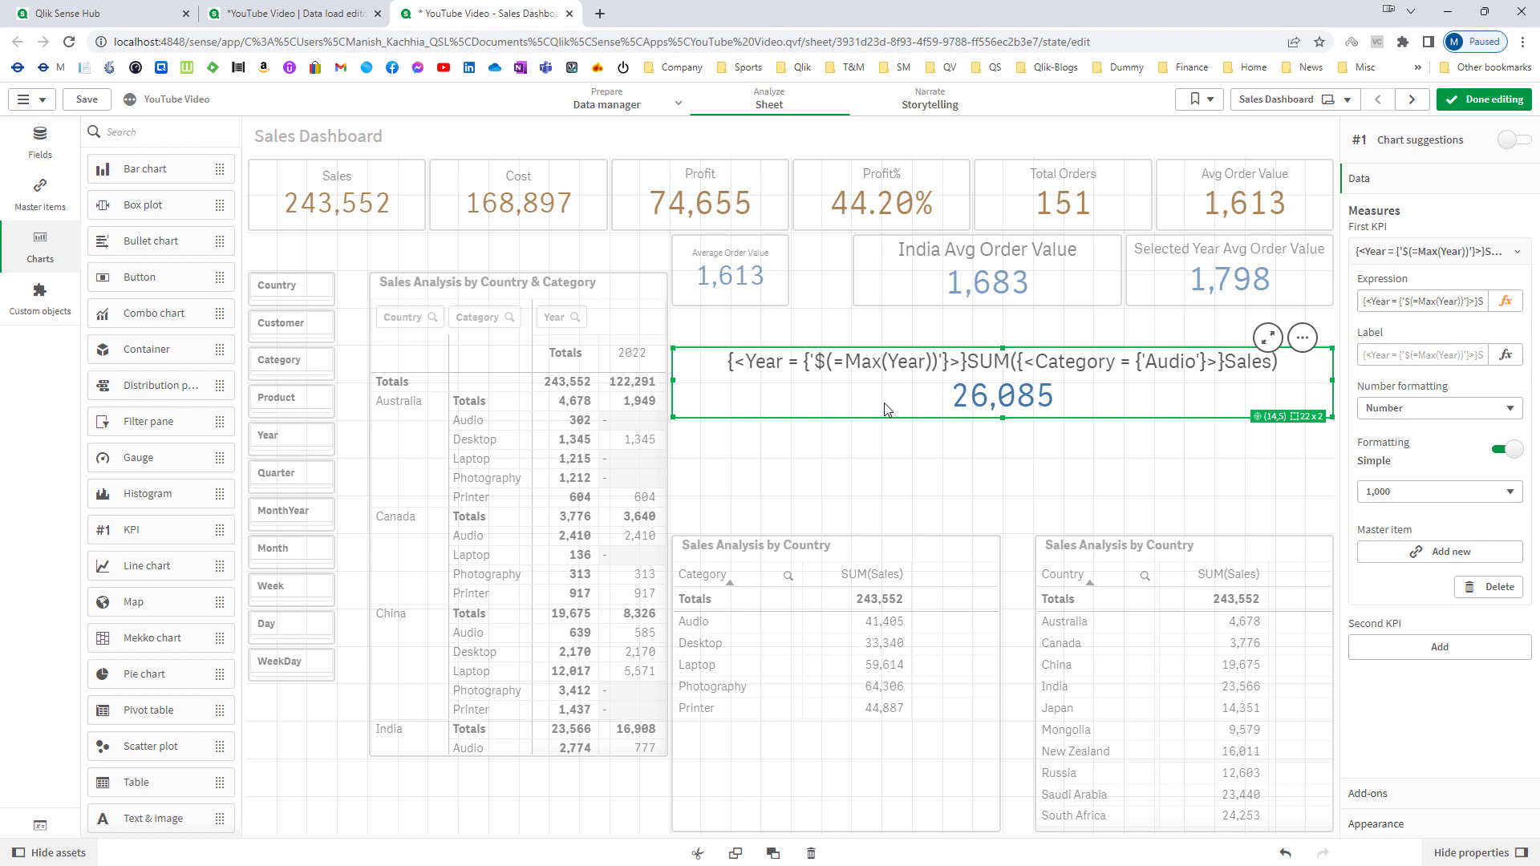
- Put the outer Year modifier on its own line in the wide KPI's expression and comment it out with //
left_click(1505, 301)
left_click(306, 152)
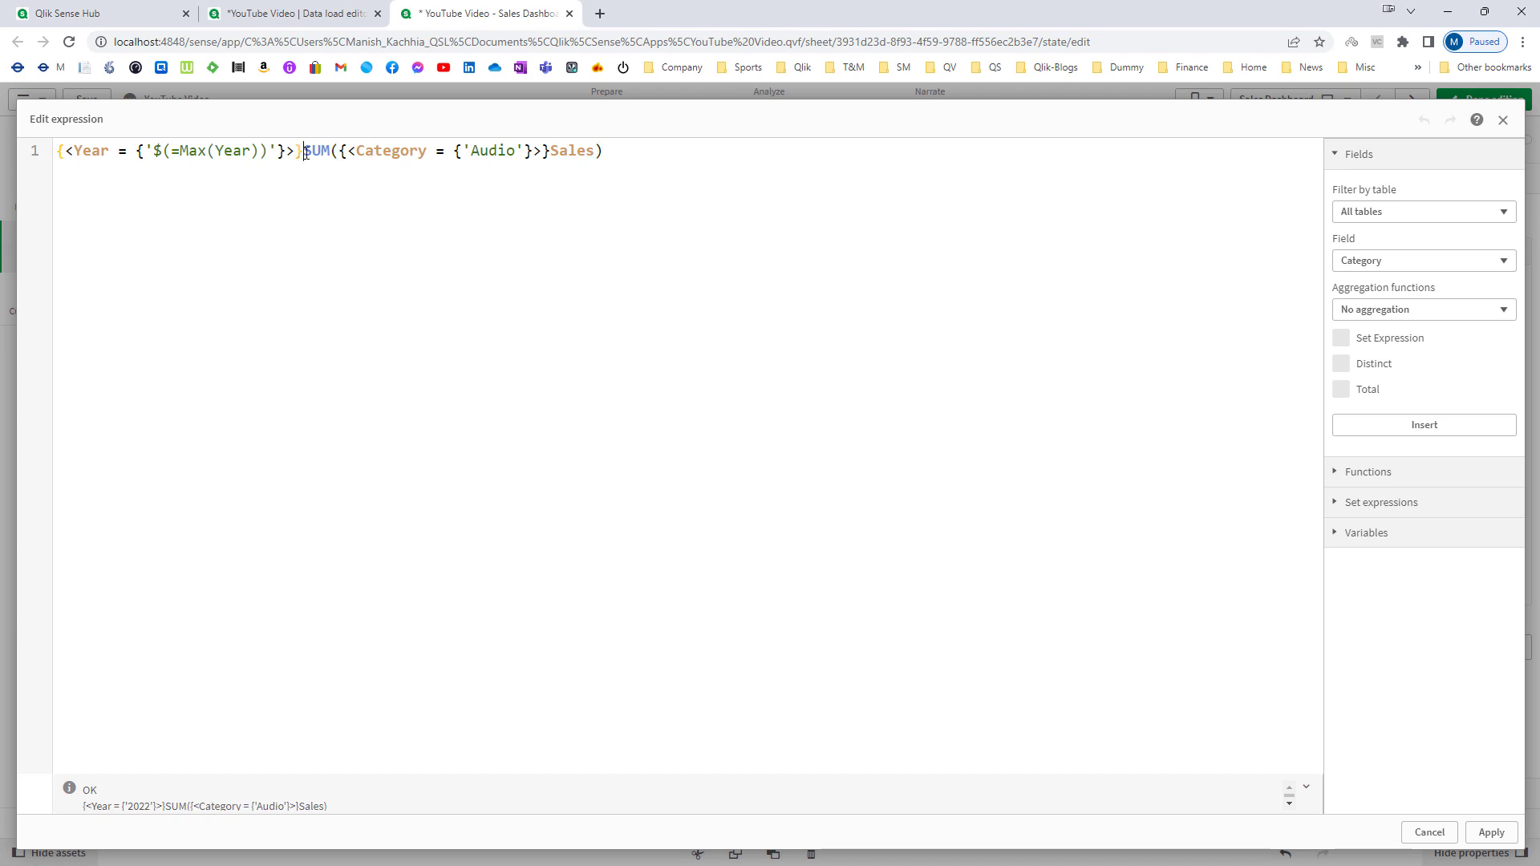
key("Return")
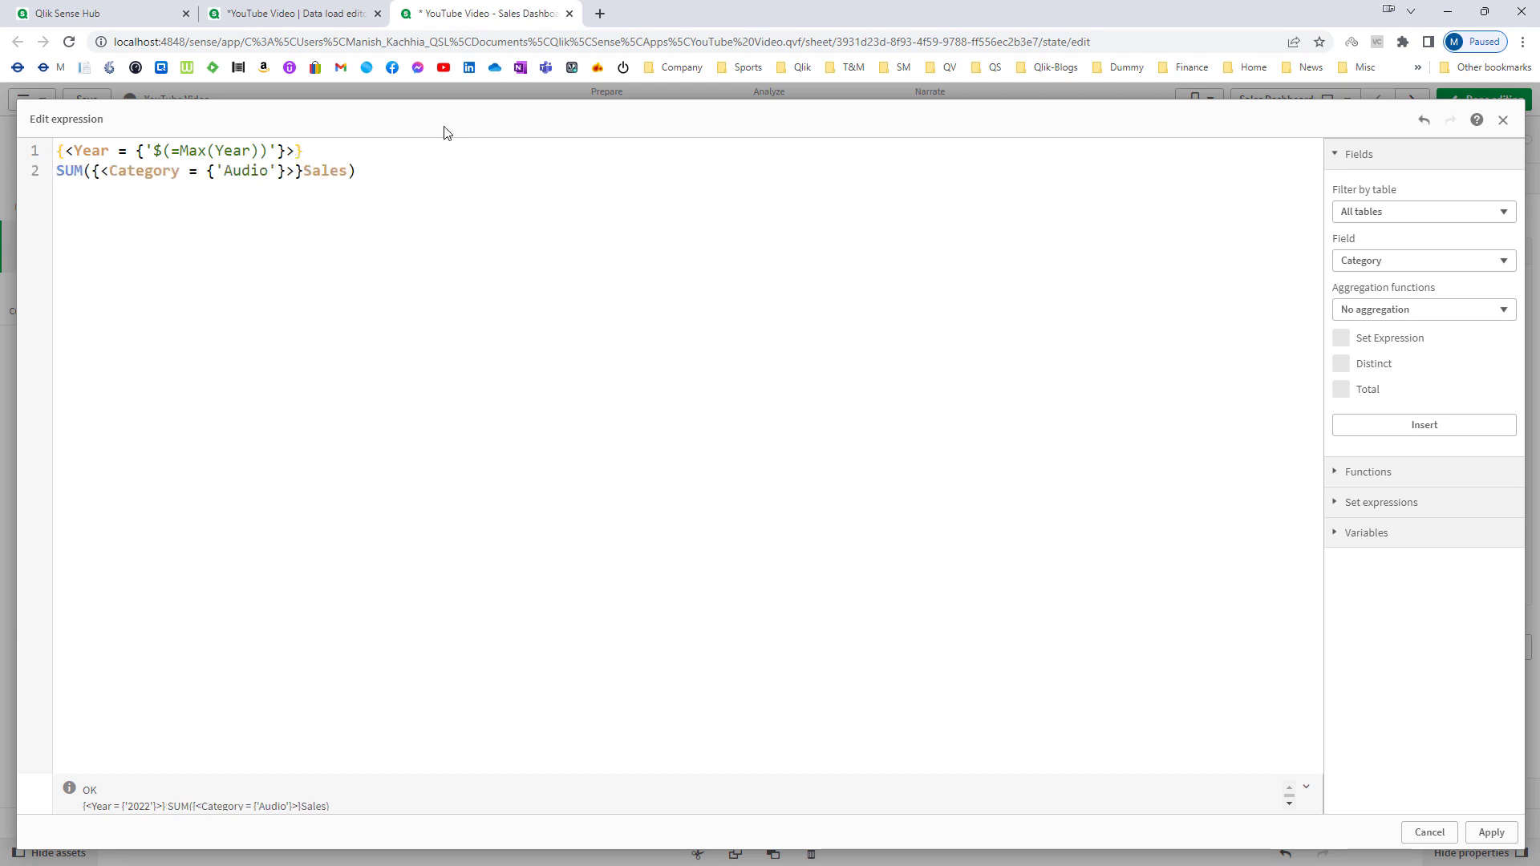
key("Up")
type("//")
key("Down")
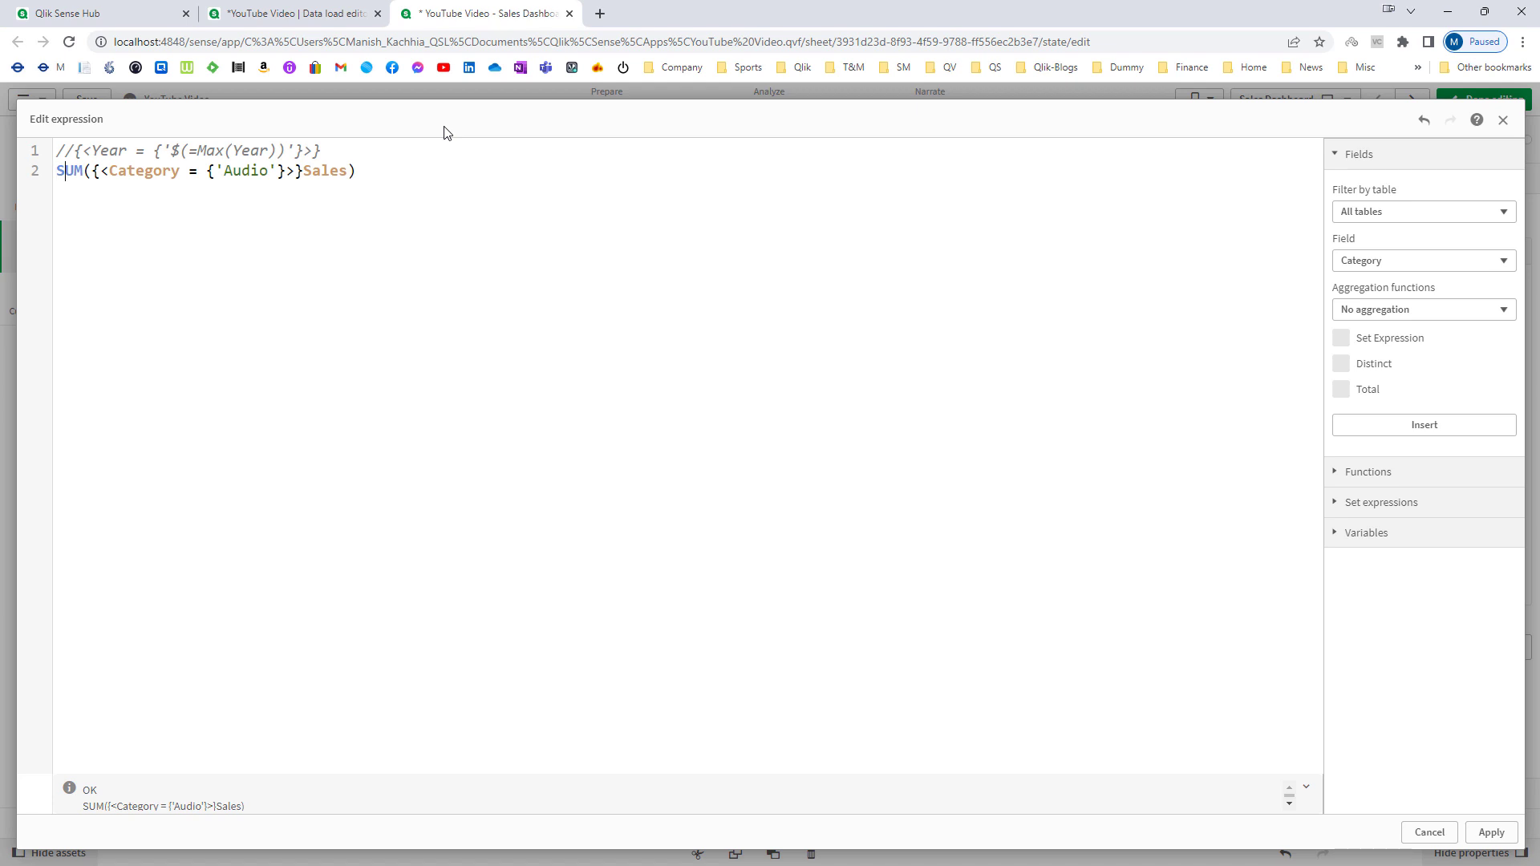
key("ctrl+a")
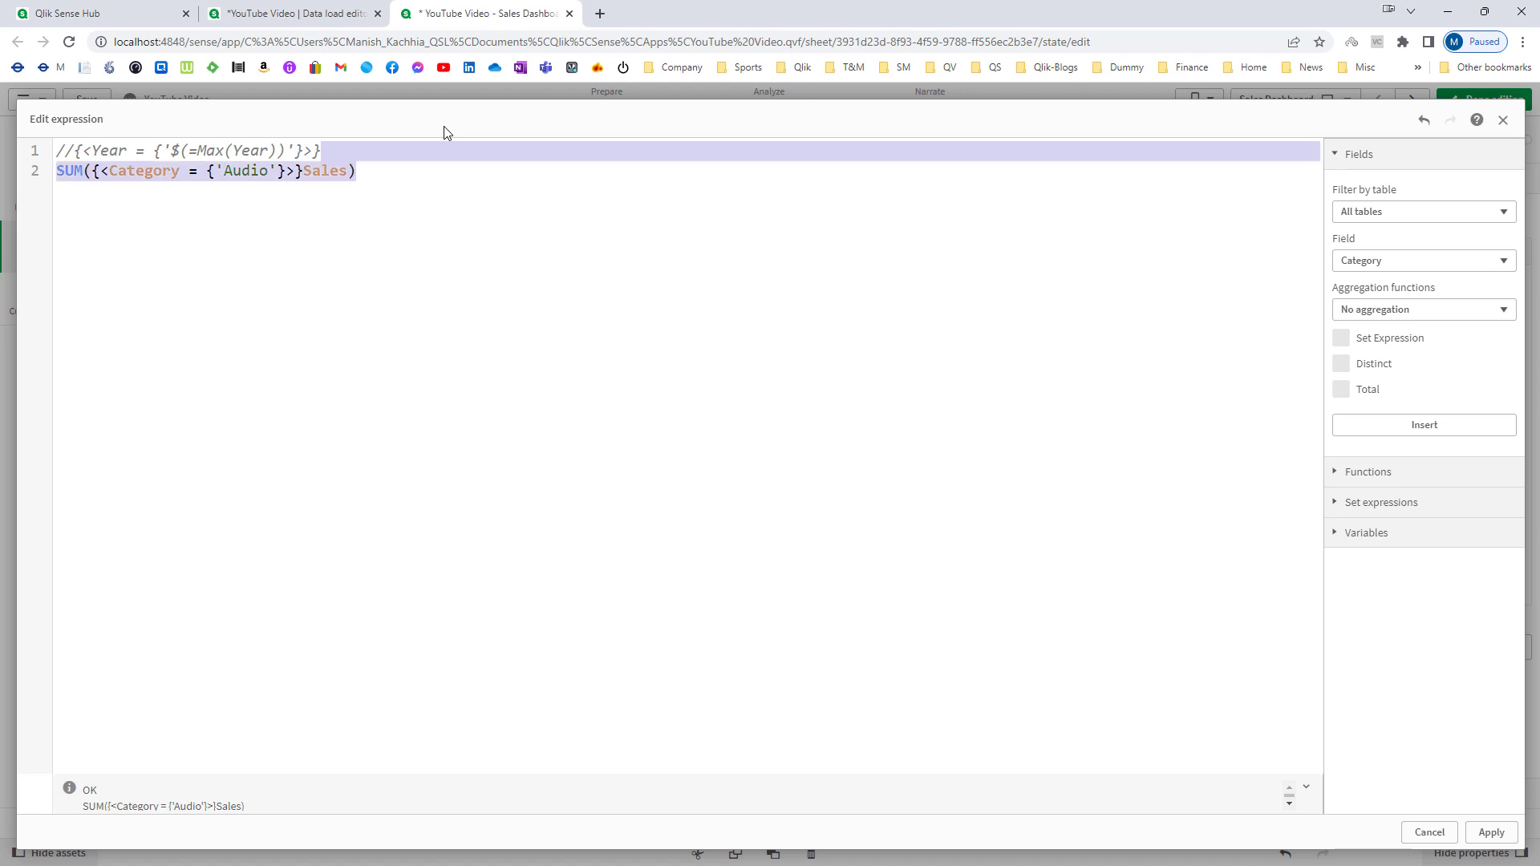
- Insert $ before <Category = {'Audio'}> in the inner set, uncomment the Year modifier, rejoin the expression on one line and apply it
key("Right")
key("Left")
key("Left")
key("Left")
key("Left")
key("Left")
key("Left")
key("Left")
key("Left")
key("Left")
key("Left")
key("Left")
key("Left")
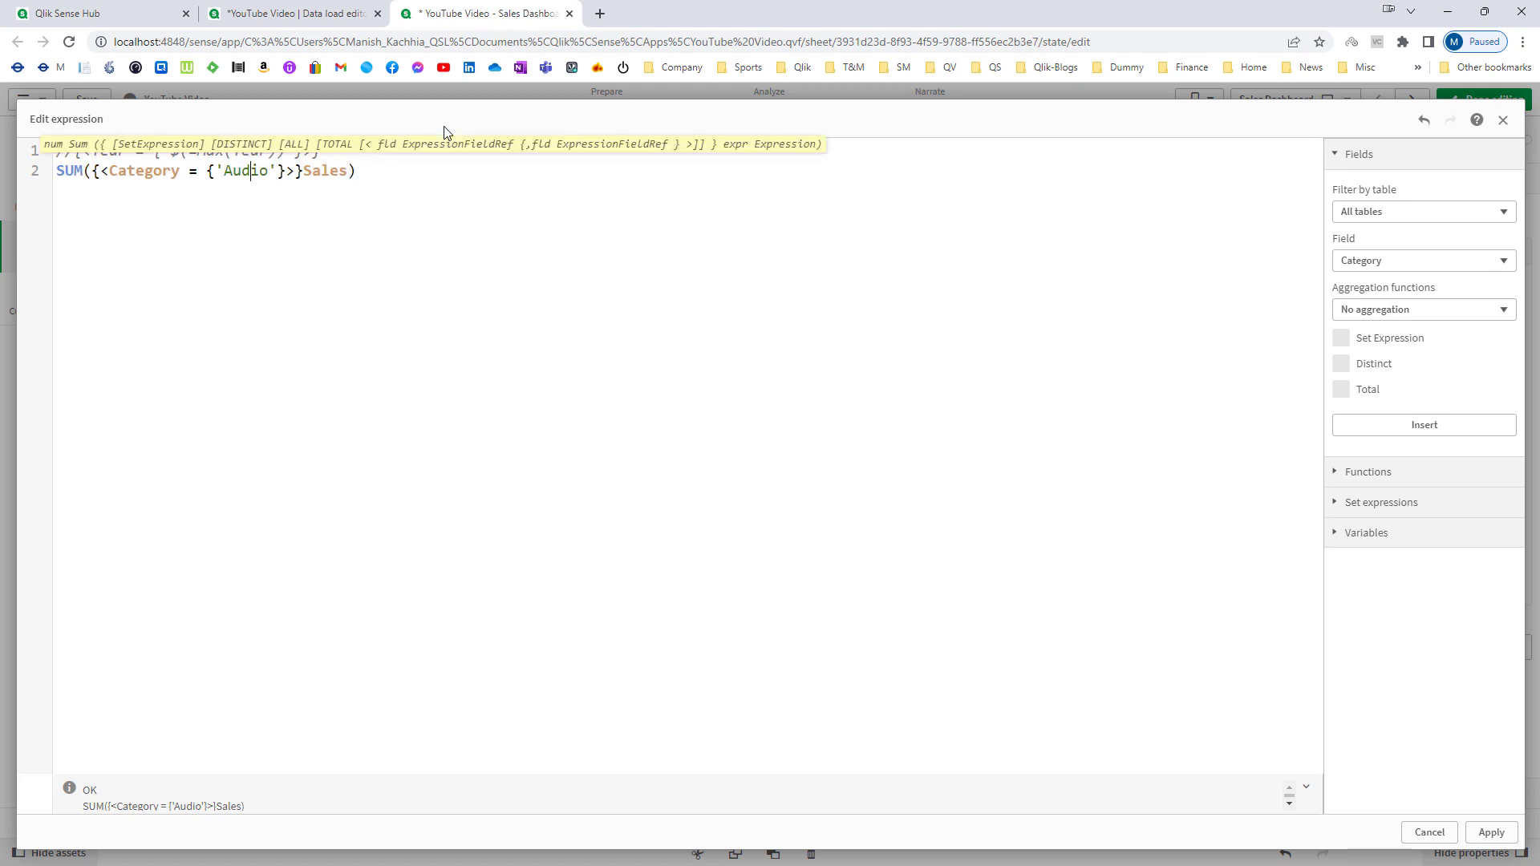
key("Left")
key("Left")
key("Left")
key("Left")
key("Left")
type("$")
key("ctrl+Home")
key("Delete")
key("Delete")
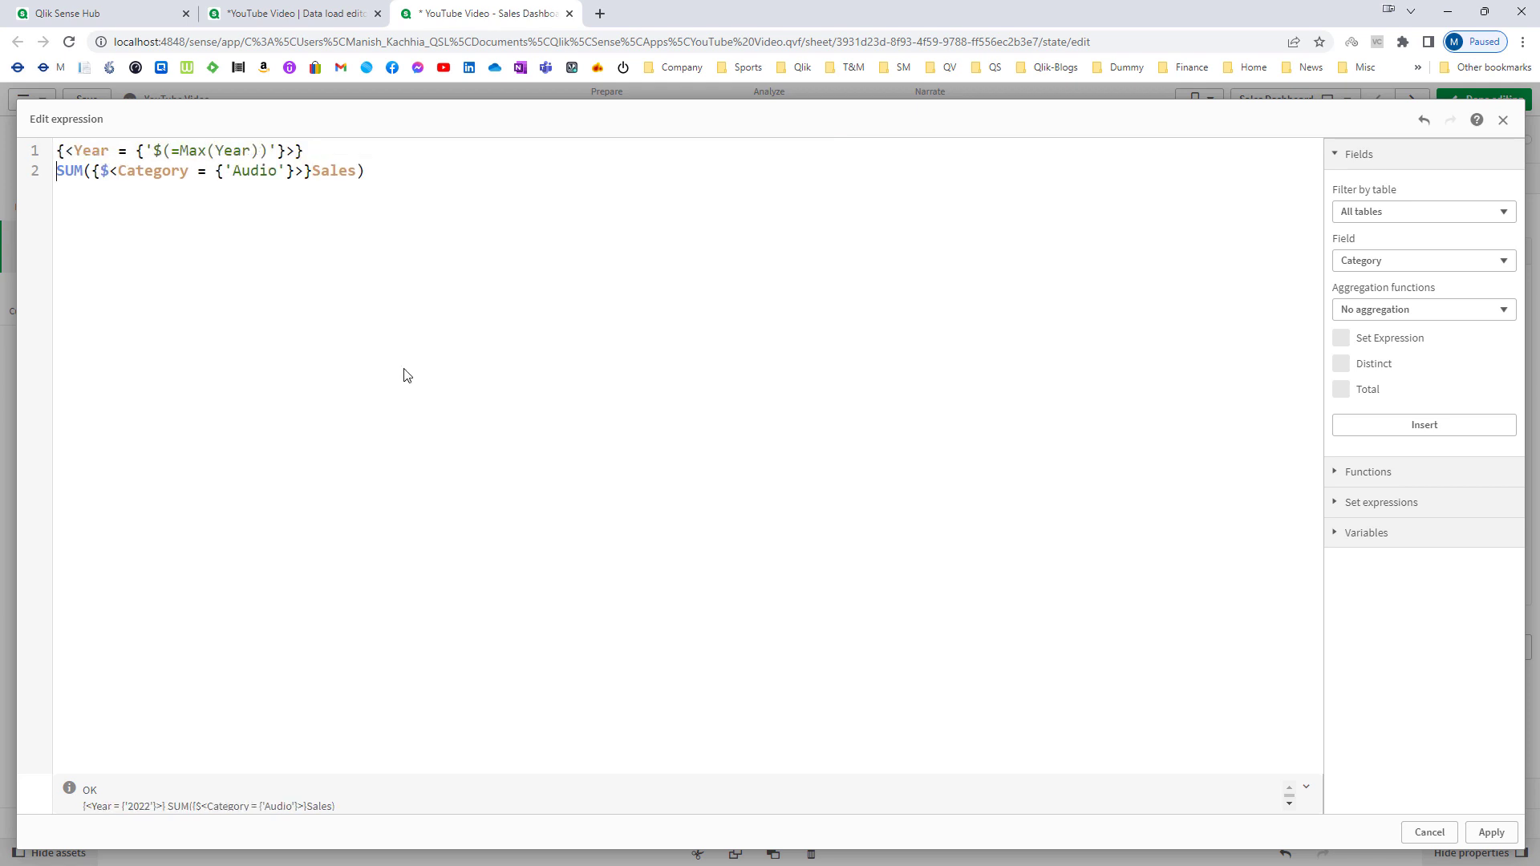
key("End")
key("Delete")
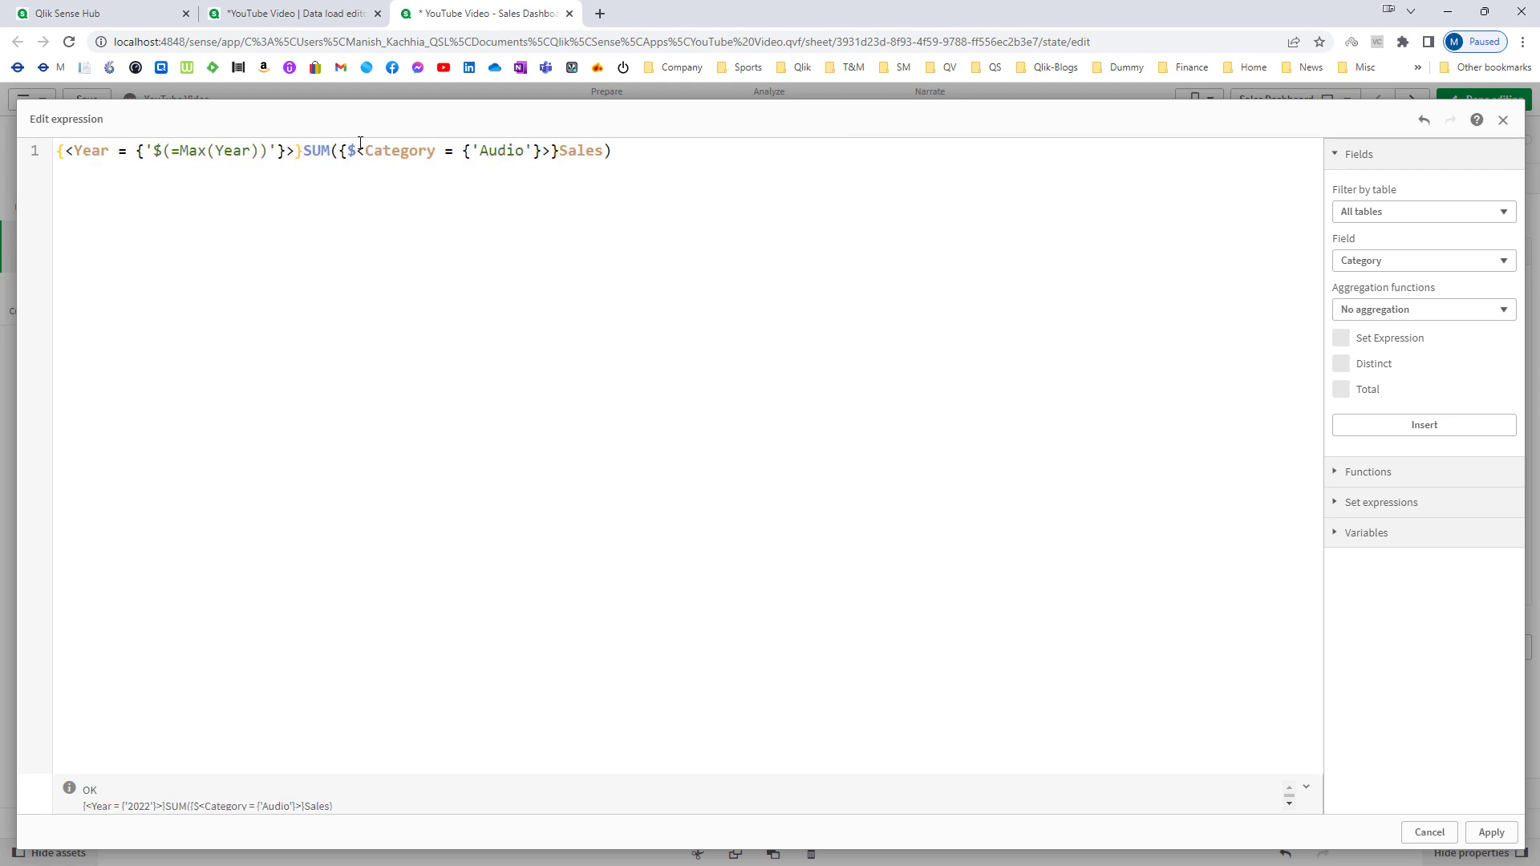
left_click(1491, 832)
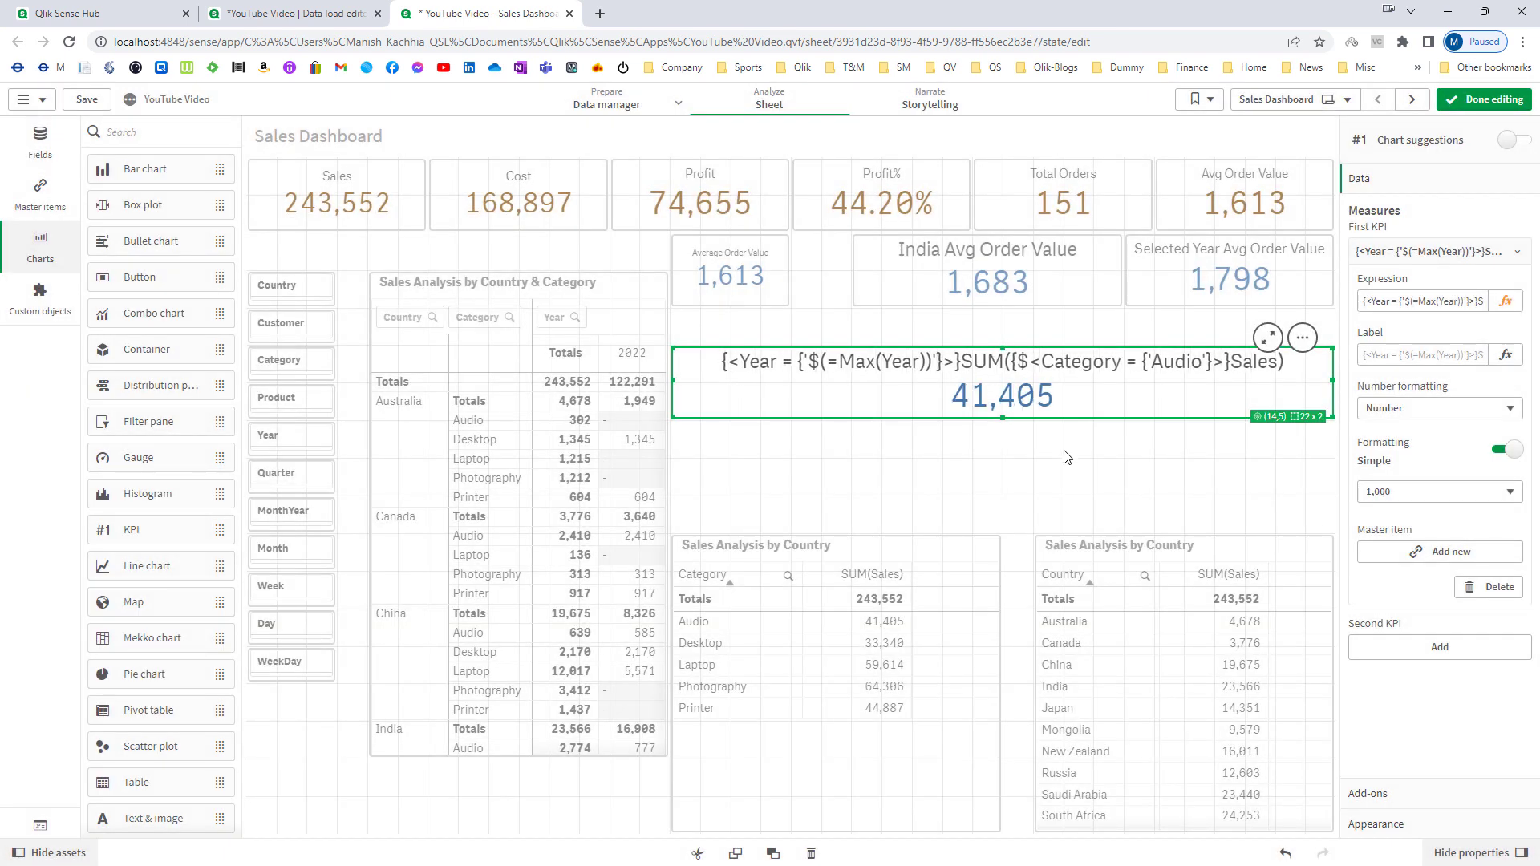
- Duplicate the wide KPI directly below itself and widen the copy to 22 grid columns, matching the original
right_click(1000, 401)
left_click(988, 440)
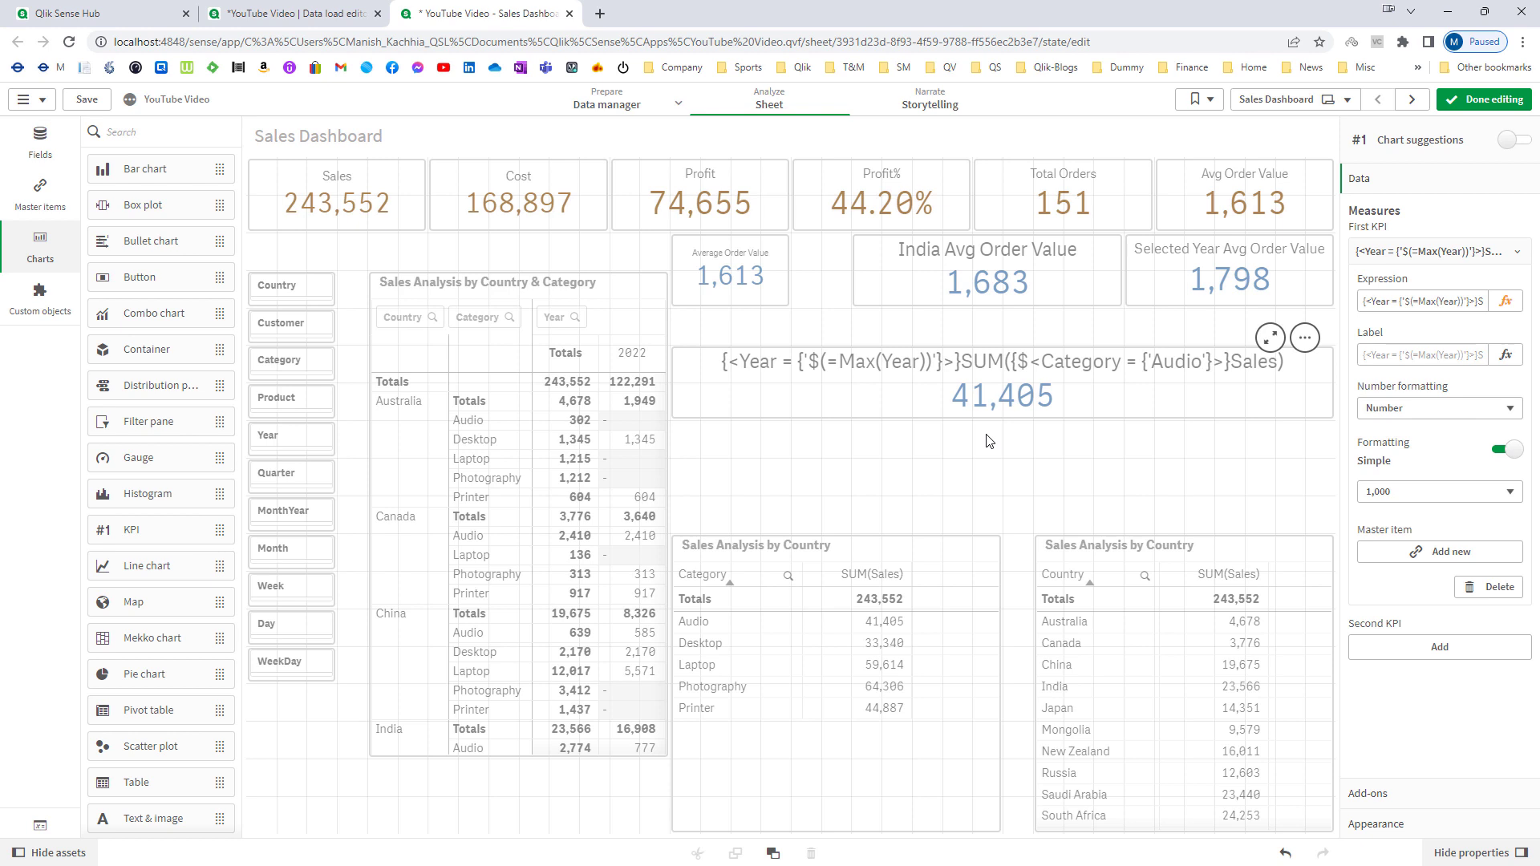
right_click(988, 440)
left_click(1006, 431)
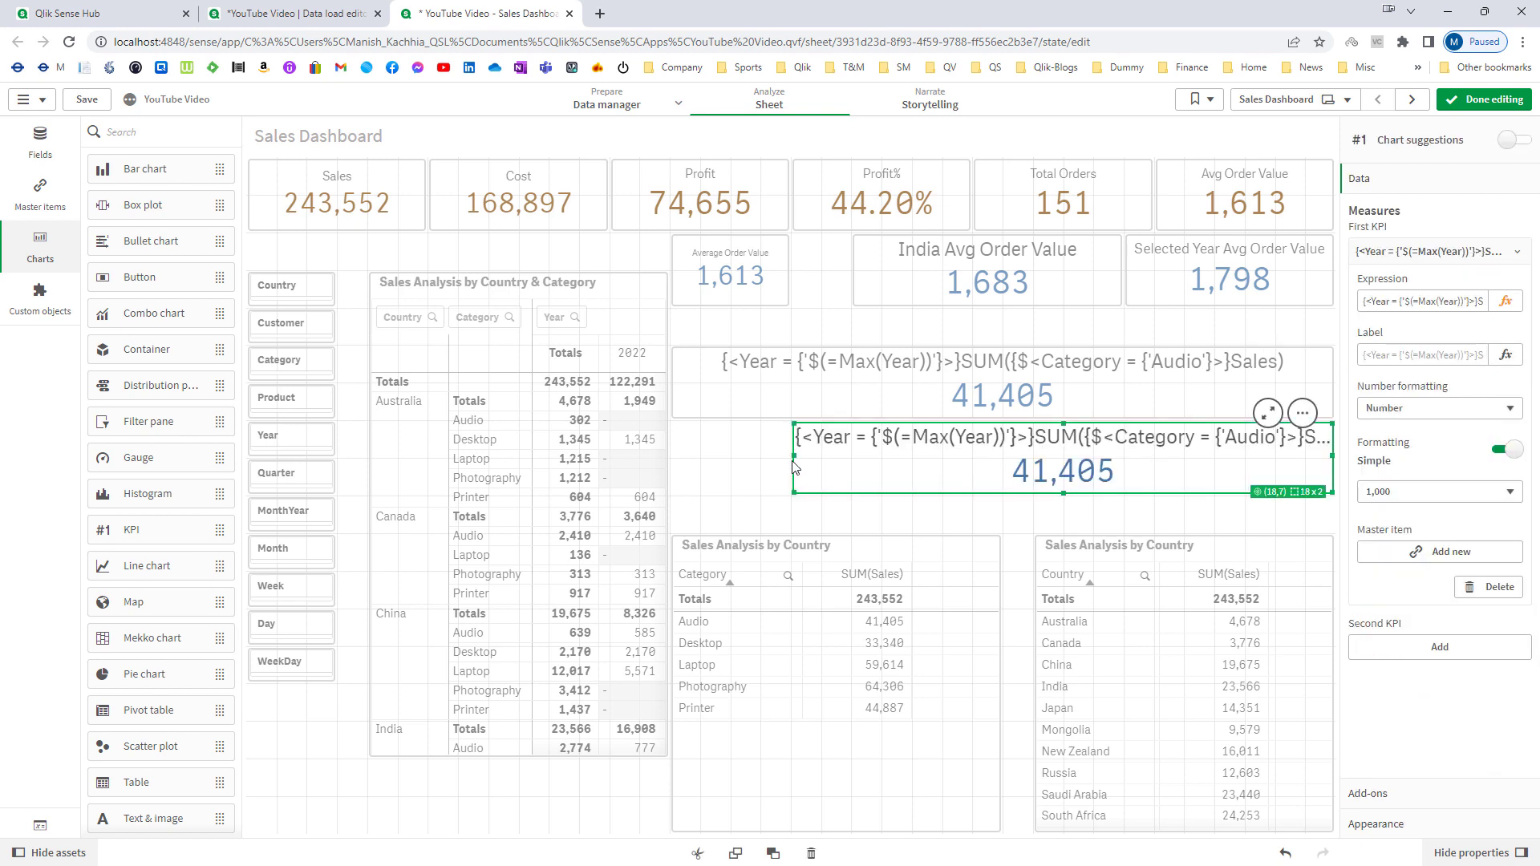
left_click_drag(794, 467, 672, 468)
- Remove the $ before <Category = {'Audio'}> in the upper wide KPI's expression and apply it
left_click(1106, 401)
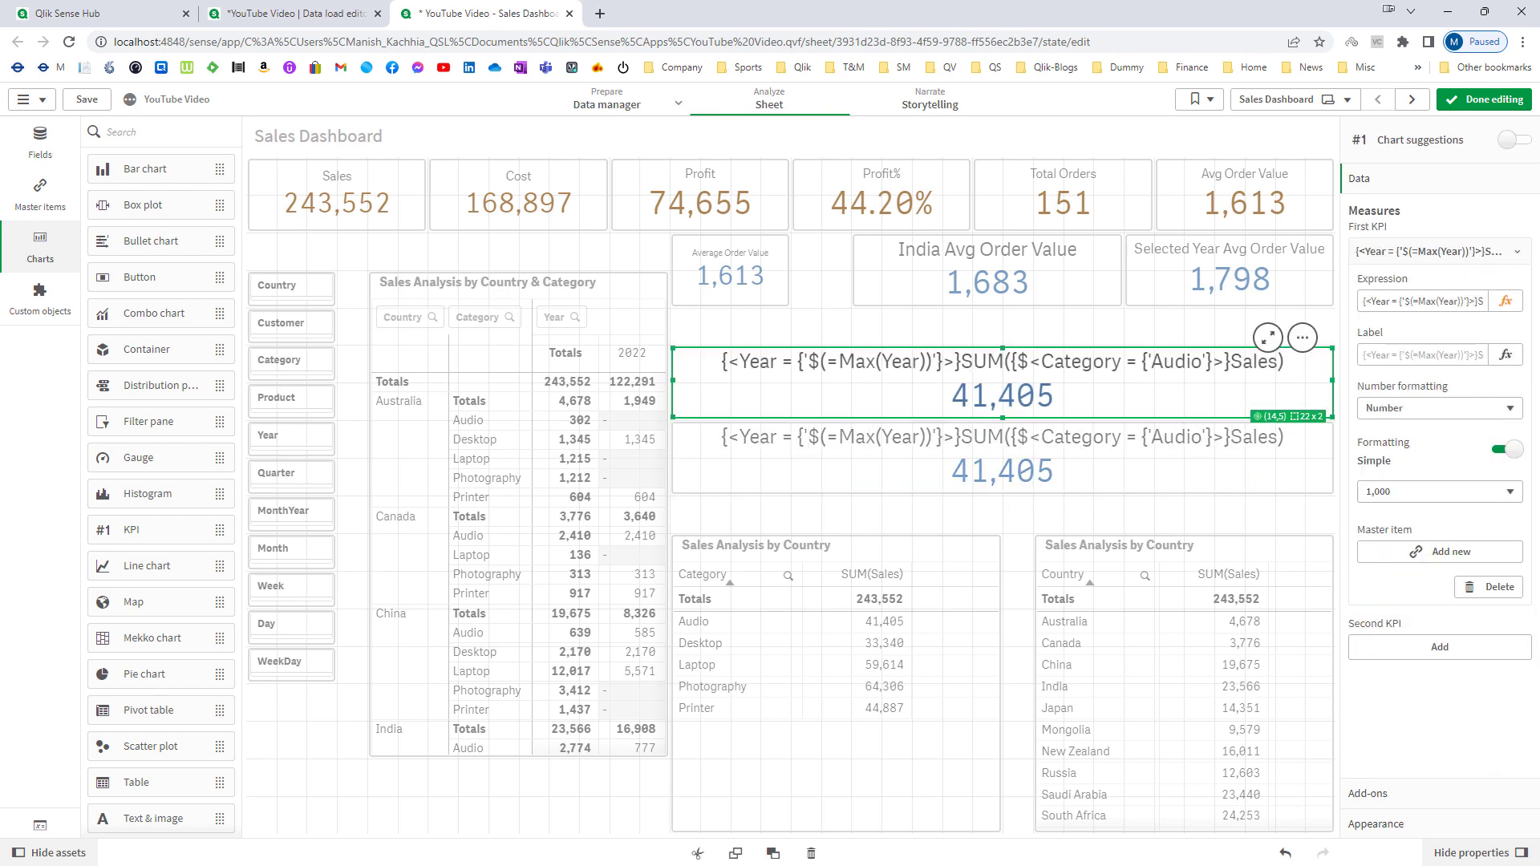
left_click(1505, 301)
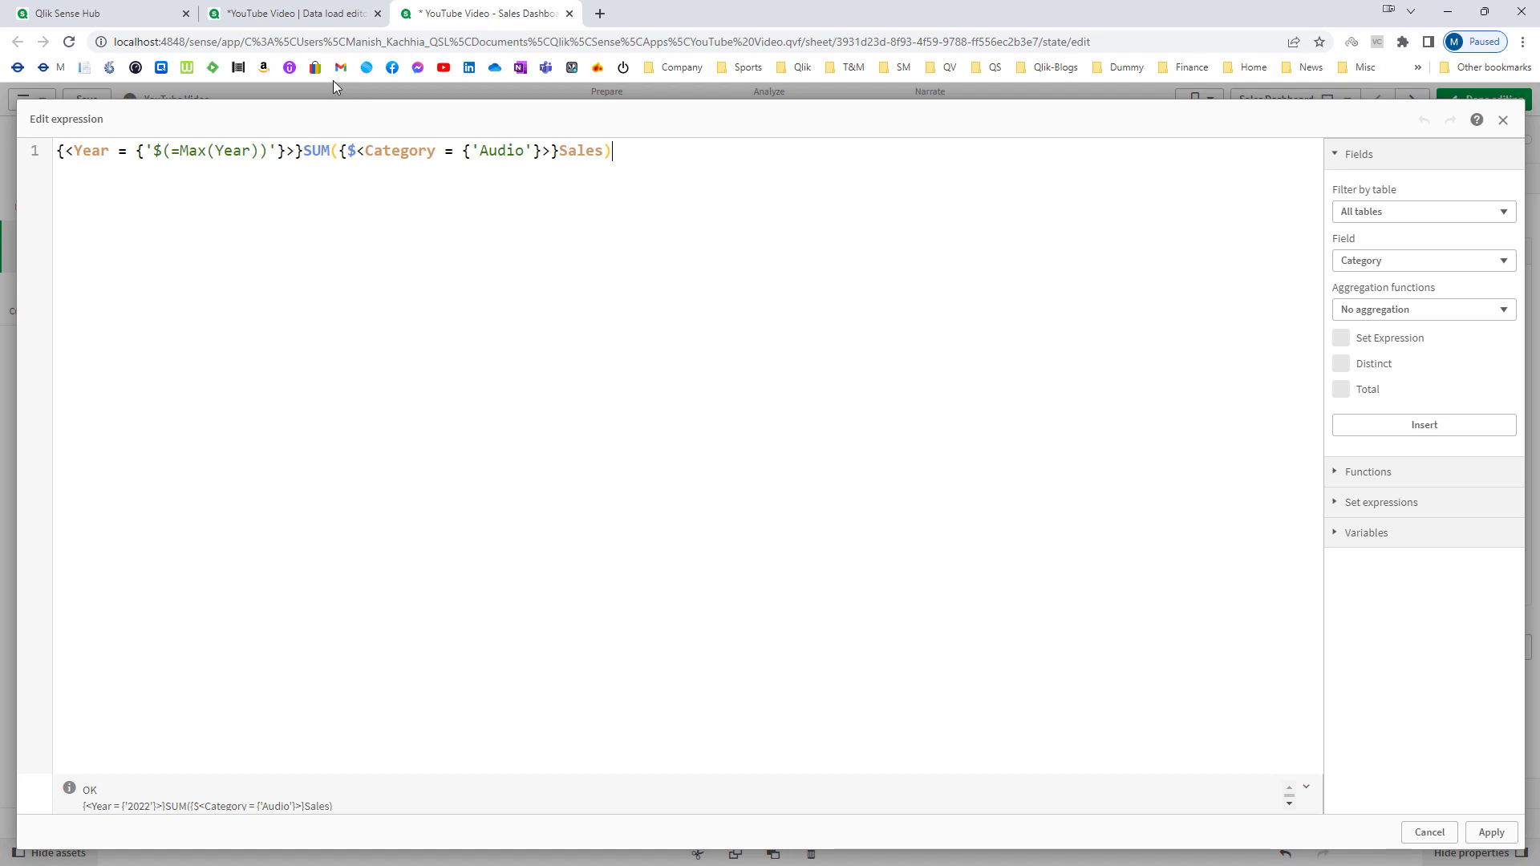
left_click(359, 150)
key("BackSpace")
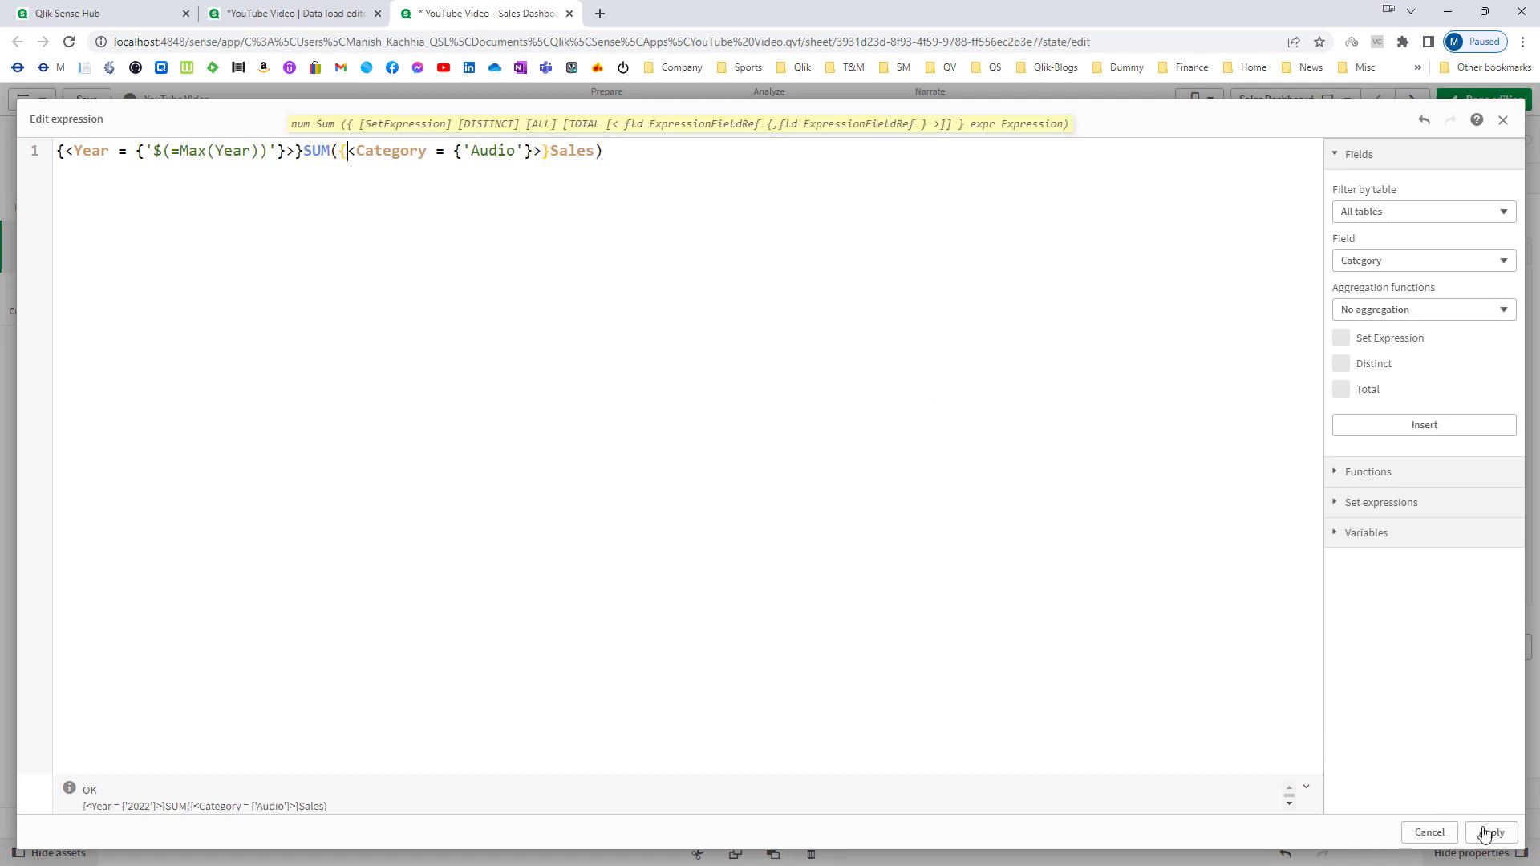
left_click(1490, 833)
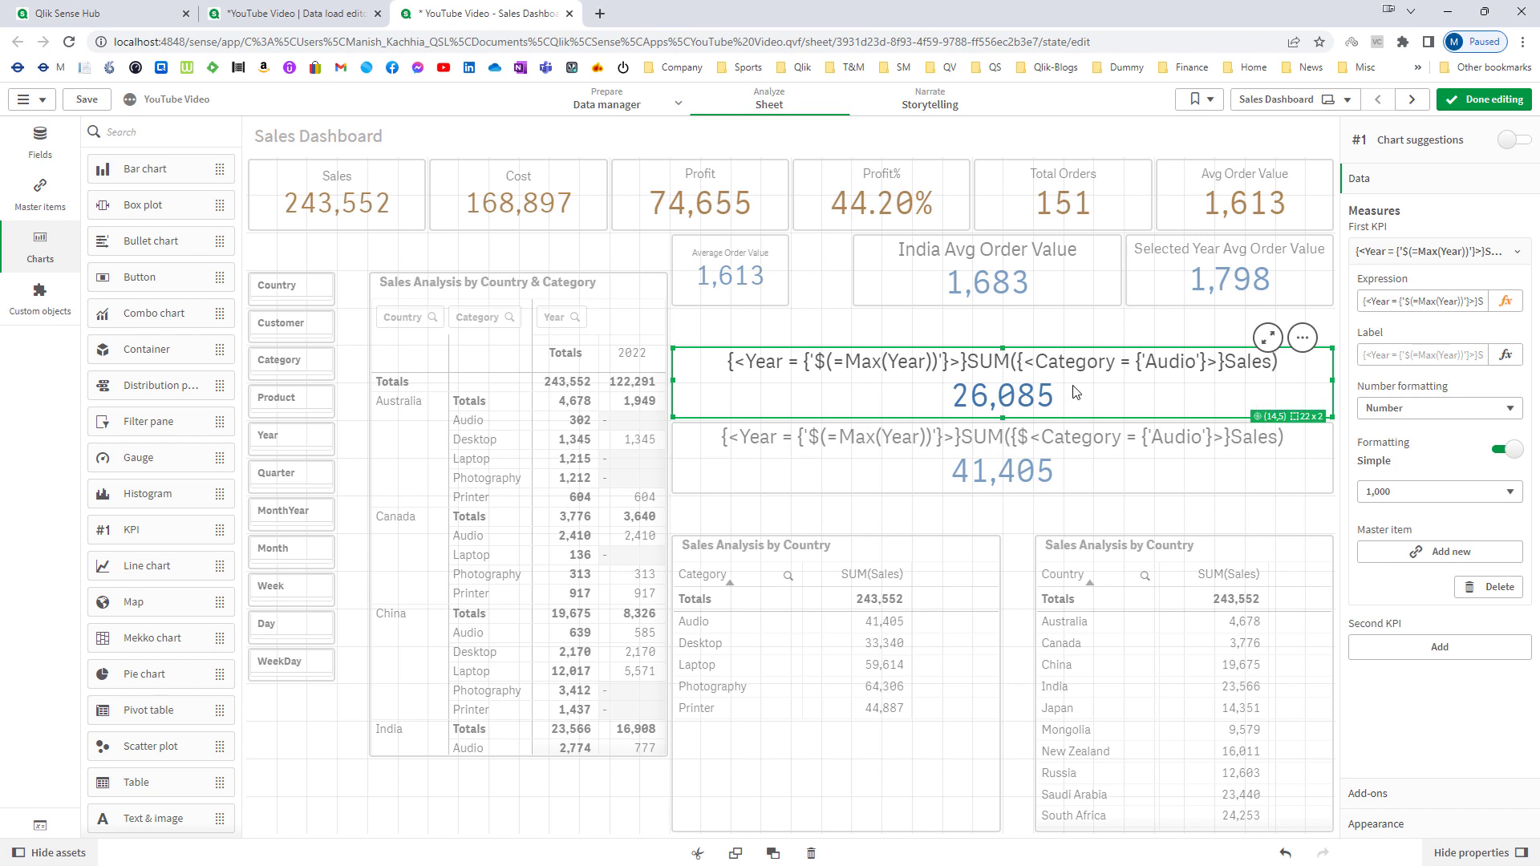
- Examine the outer Year modifier and the inner $ set in the lower wide KPI's expression, and compare both KPIs
left_click(1069, 473)
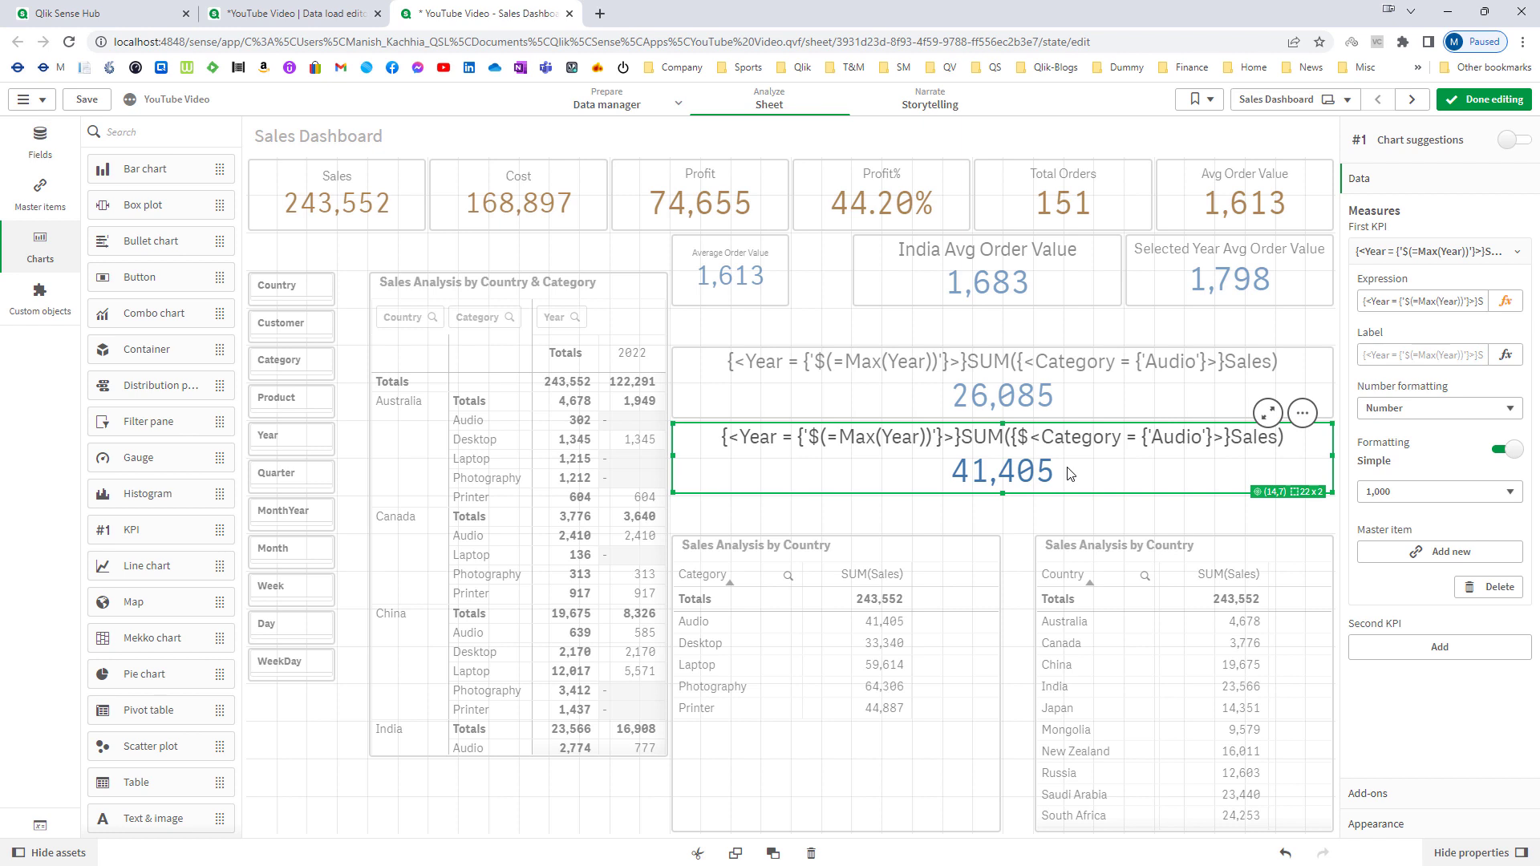
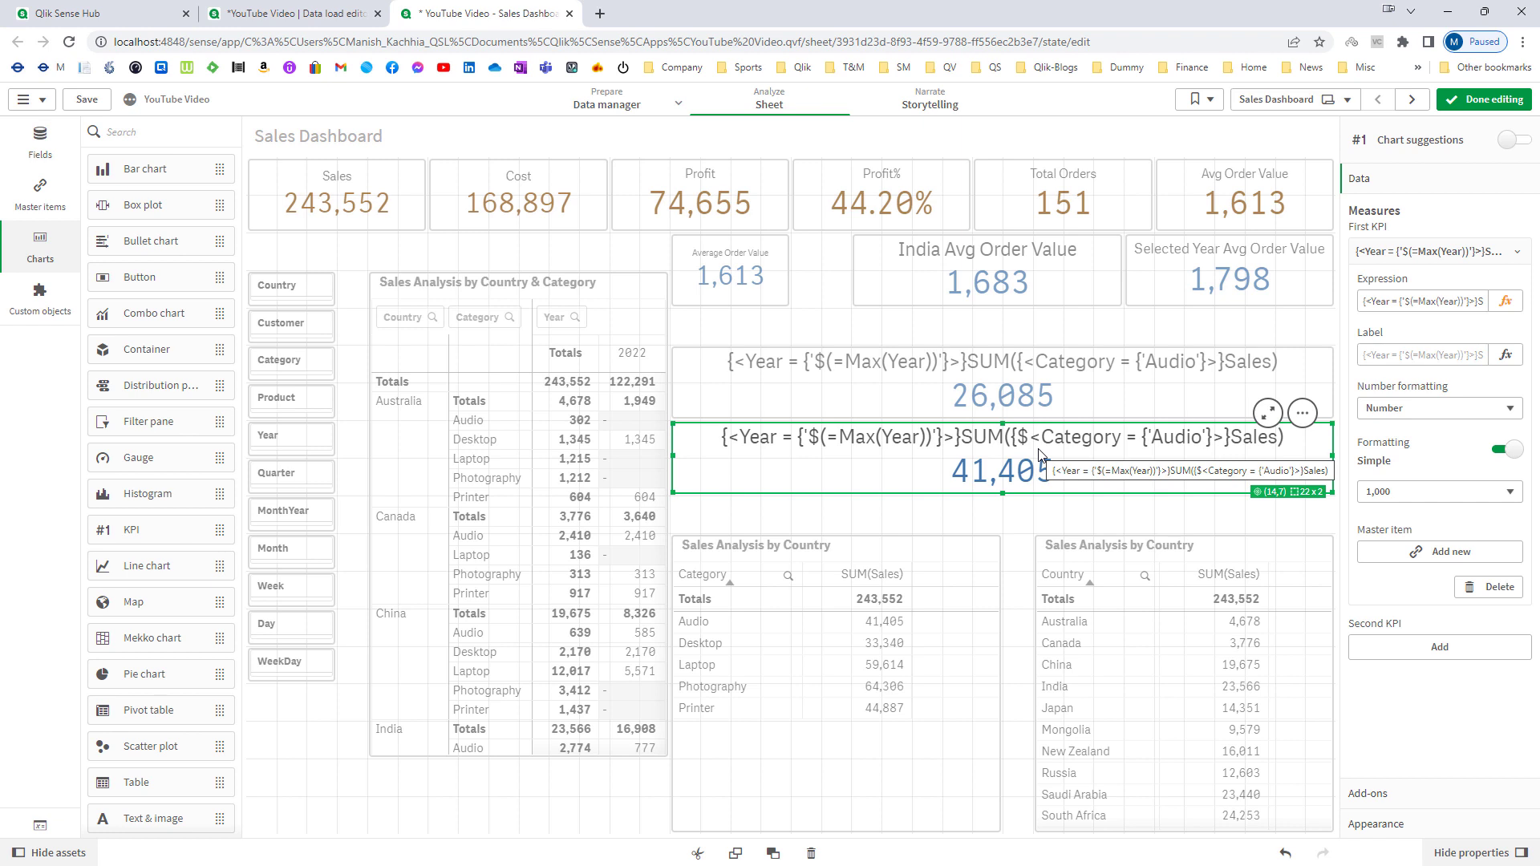
left_click(1039, 454)
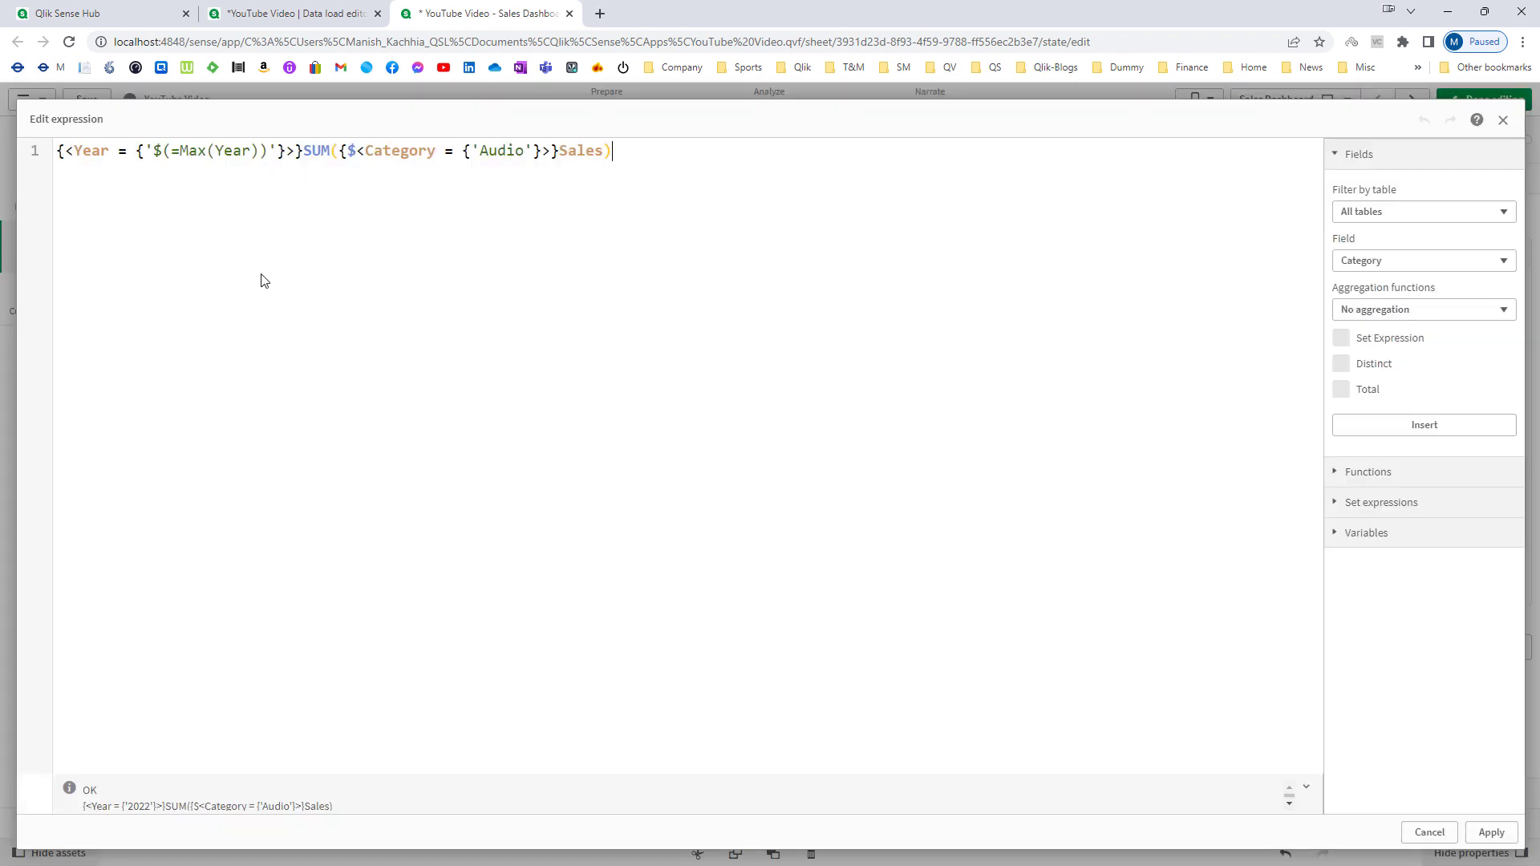
left_click(352, 151)
left_click(358, 263)
left_click_drag(341, 151, 557, 141)
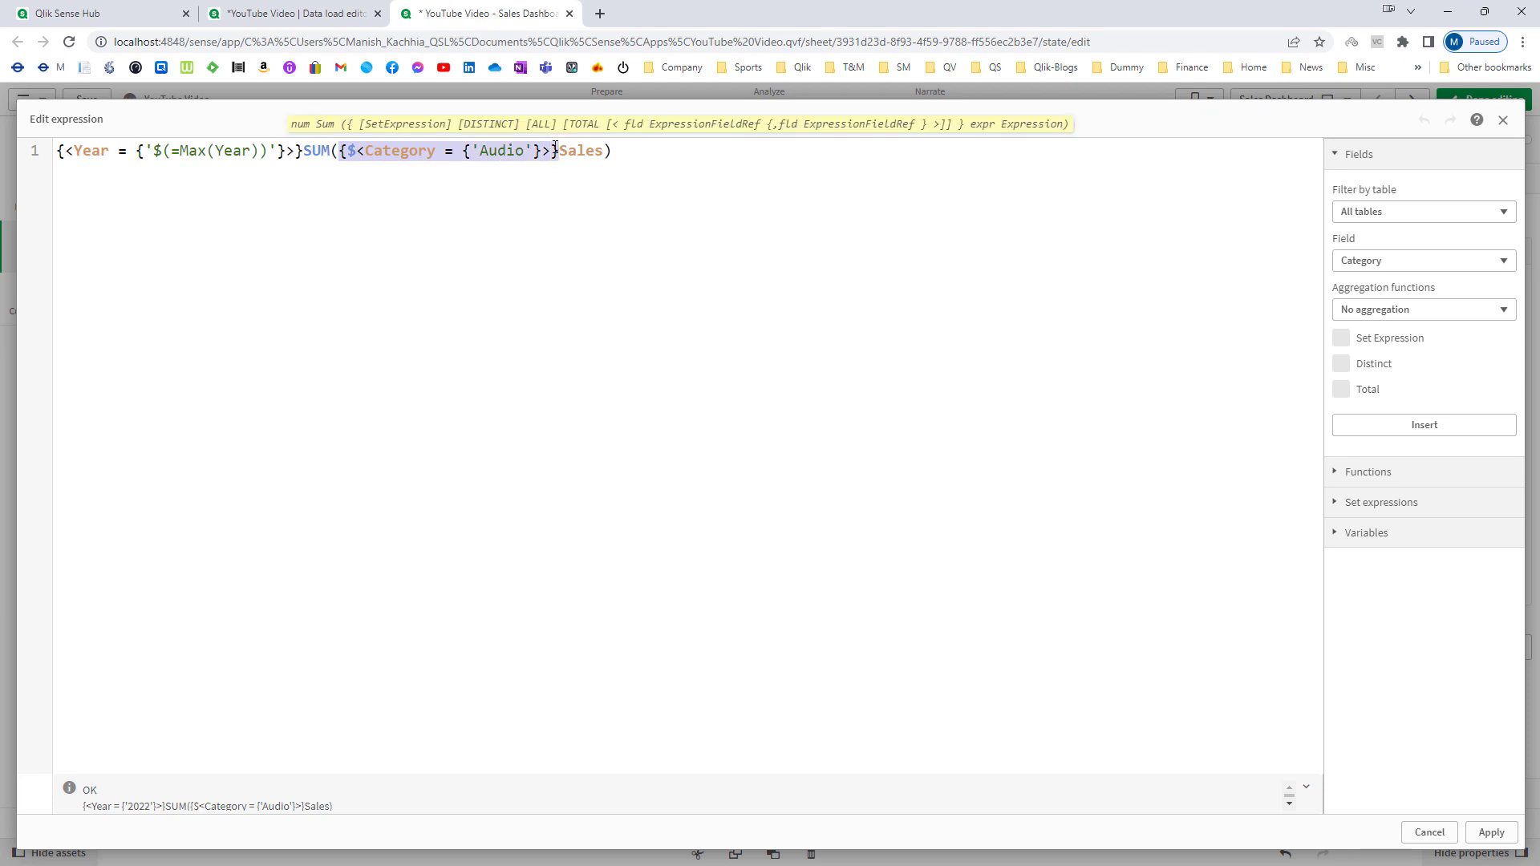
left_click(373, 200)
left_click_drag(350, 150, 55, 150)
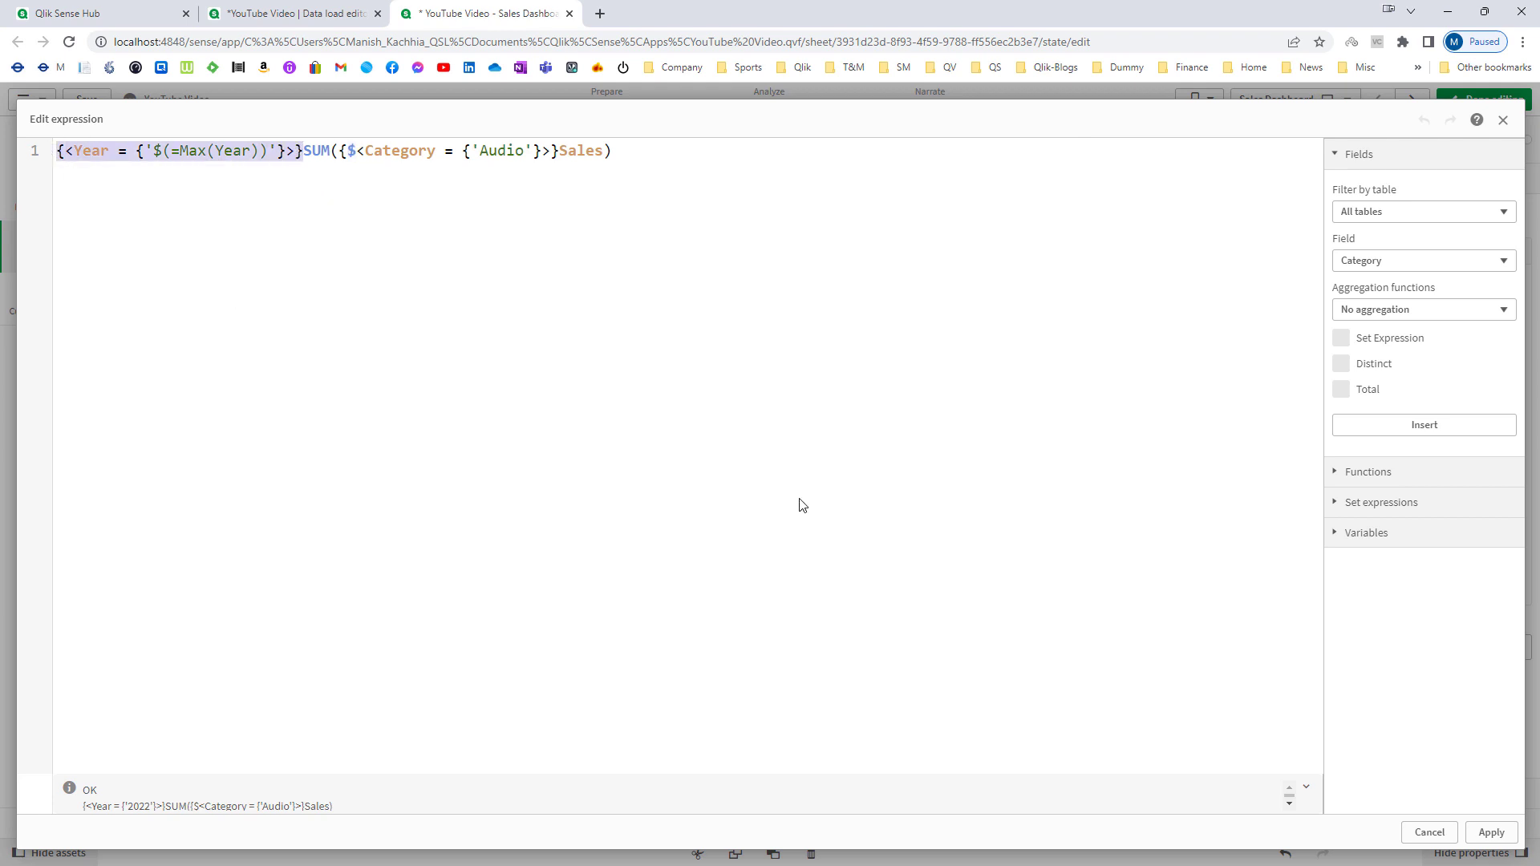
left_click(1489, 832)
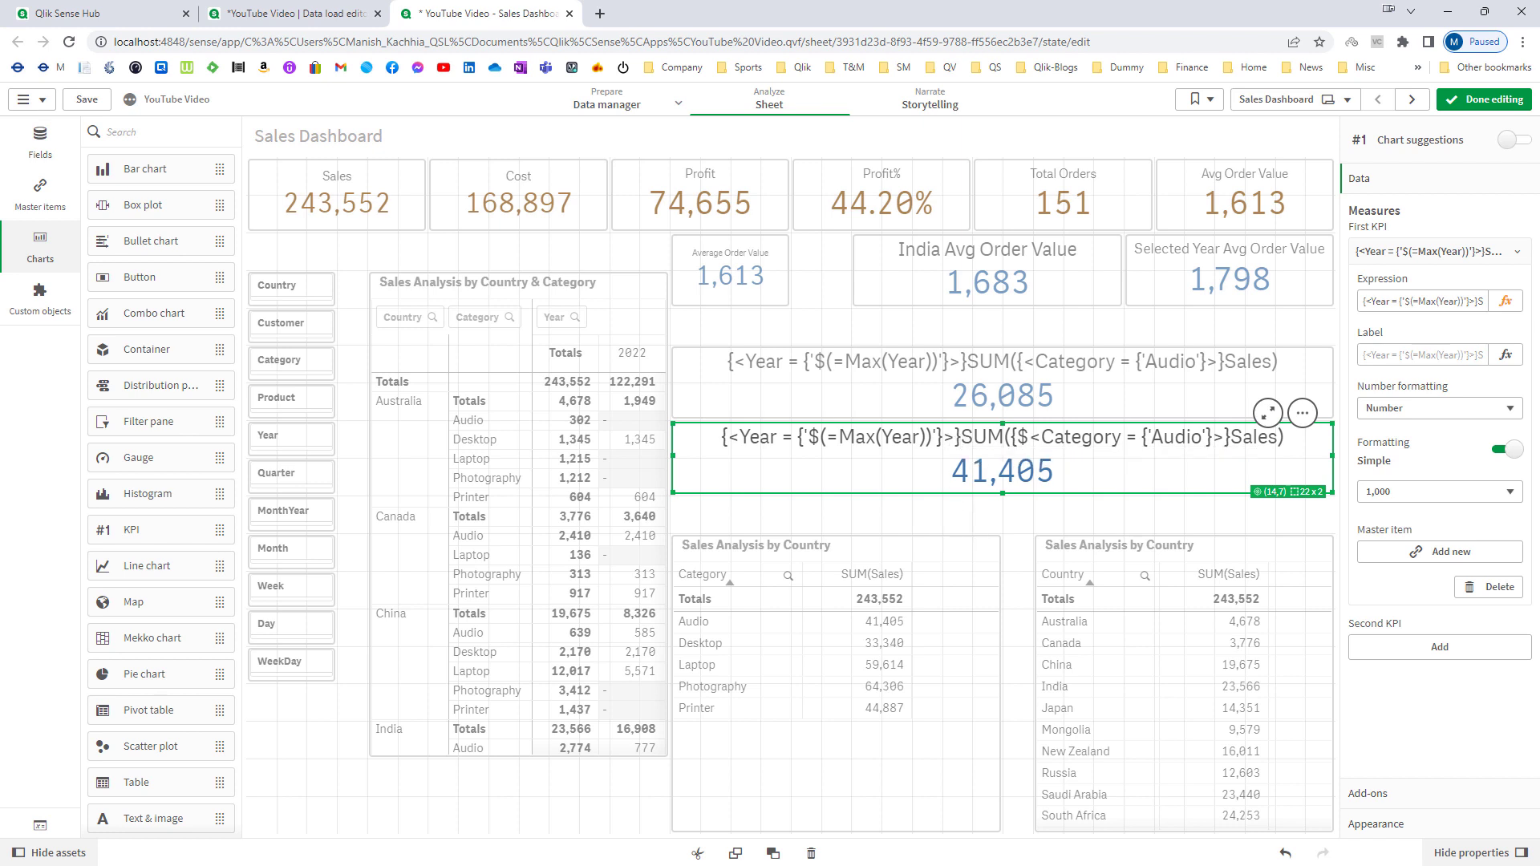
left_click(1089, 413)
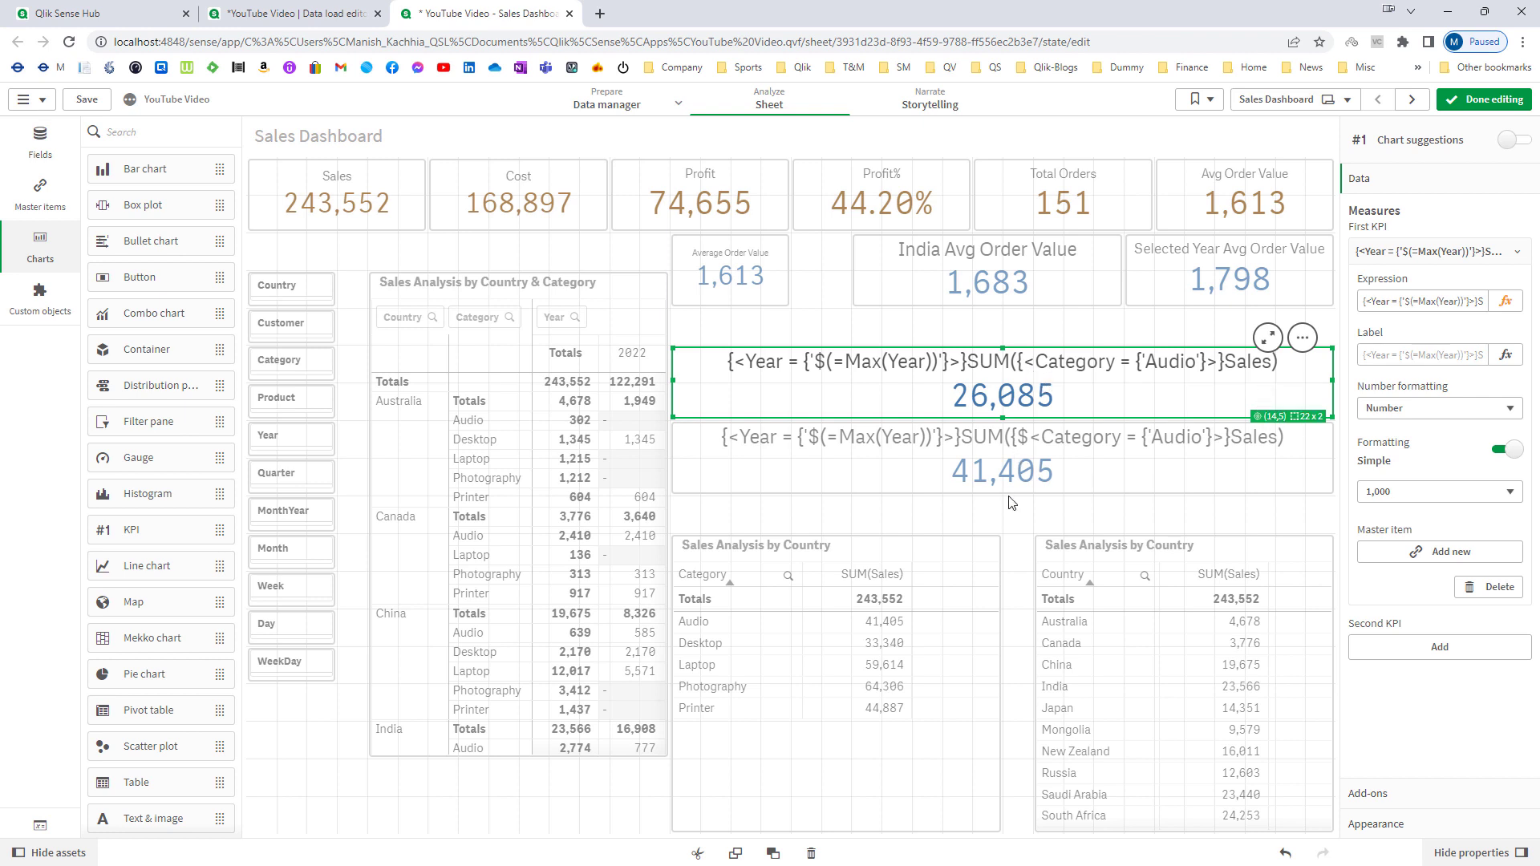
left_click(1060, 466)
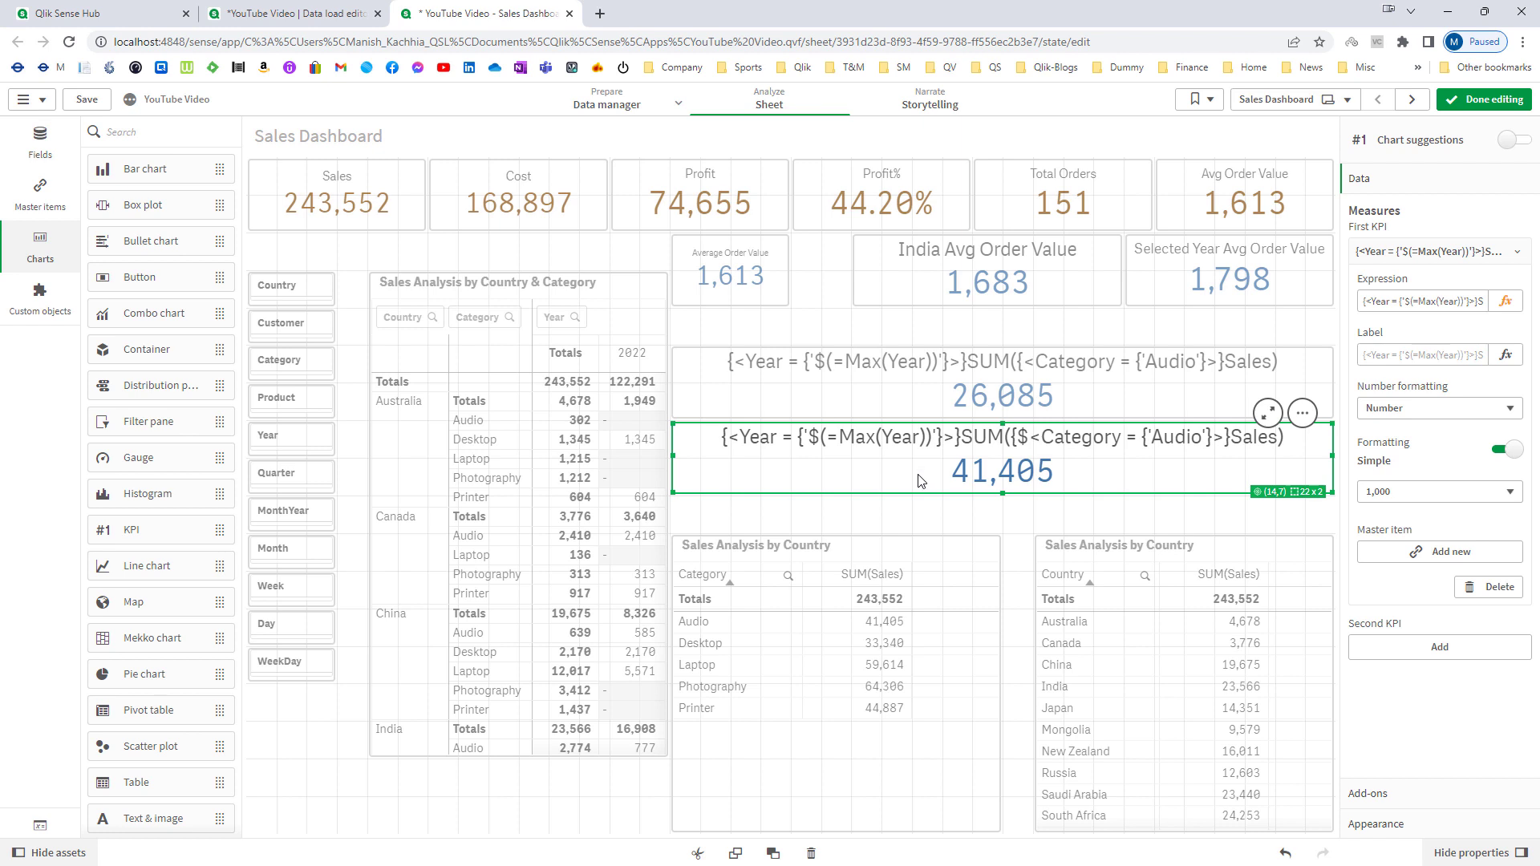
- Move both wide KPIs up one grid row, each two rows tall, to free space above the tables
left_click(991, 376)
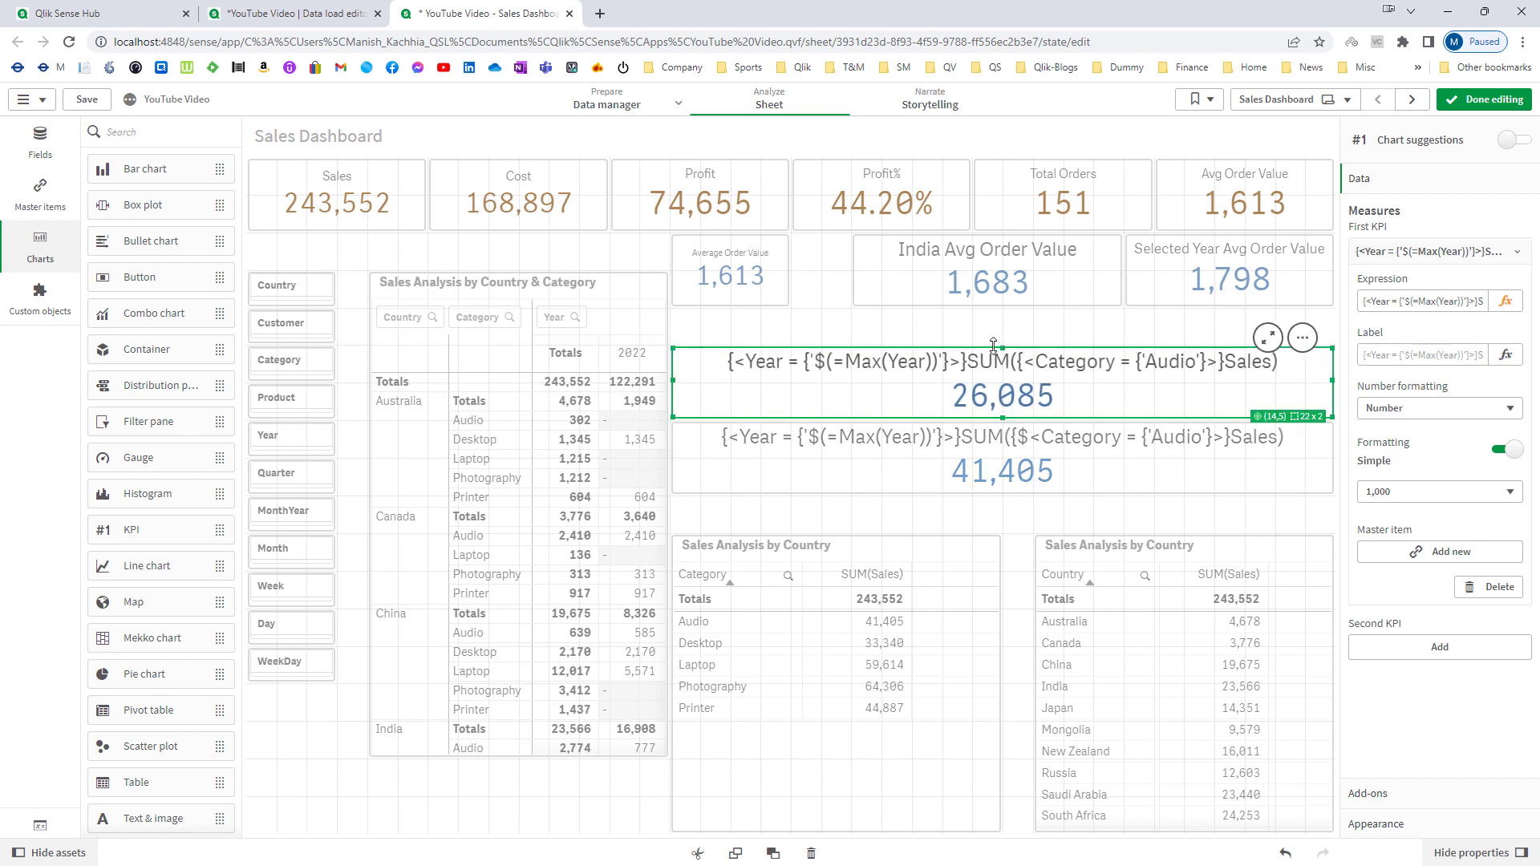
left_click_drag(1001, 348, 1005, 311)
left_click_drag(1002, 418, 1003, 384)
left_click(1002, 427)
left_click_drag(1002, 492, 1001, 448)
- Duplicate the lower wide KPI directly below itself and set the copy's measure expression to SUM(Profit)
right_click(1001, 445)
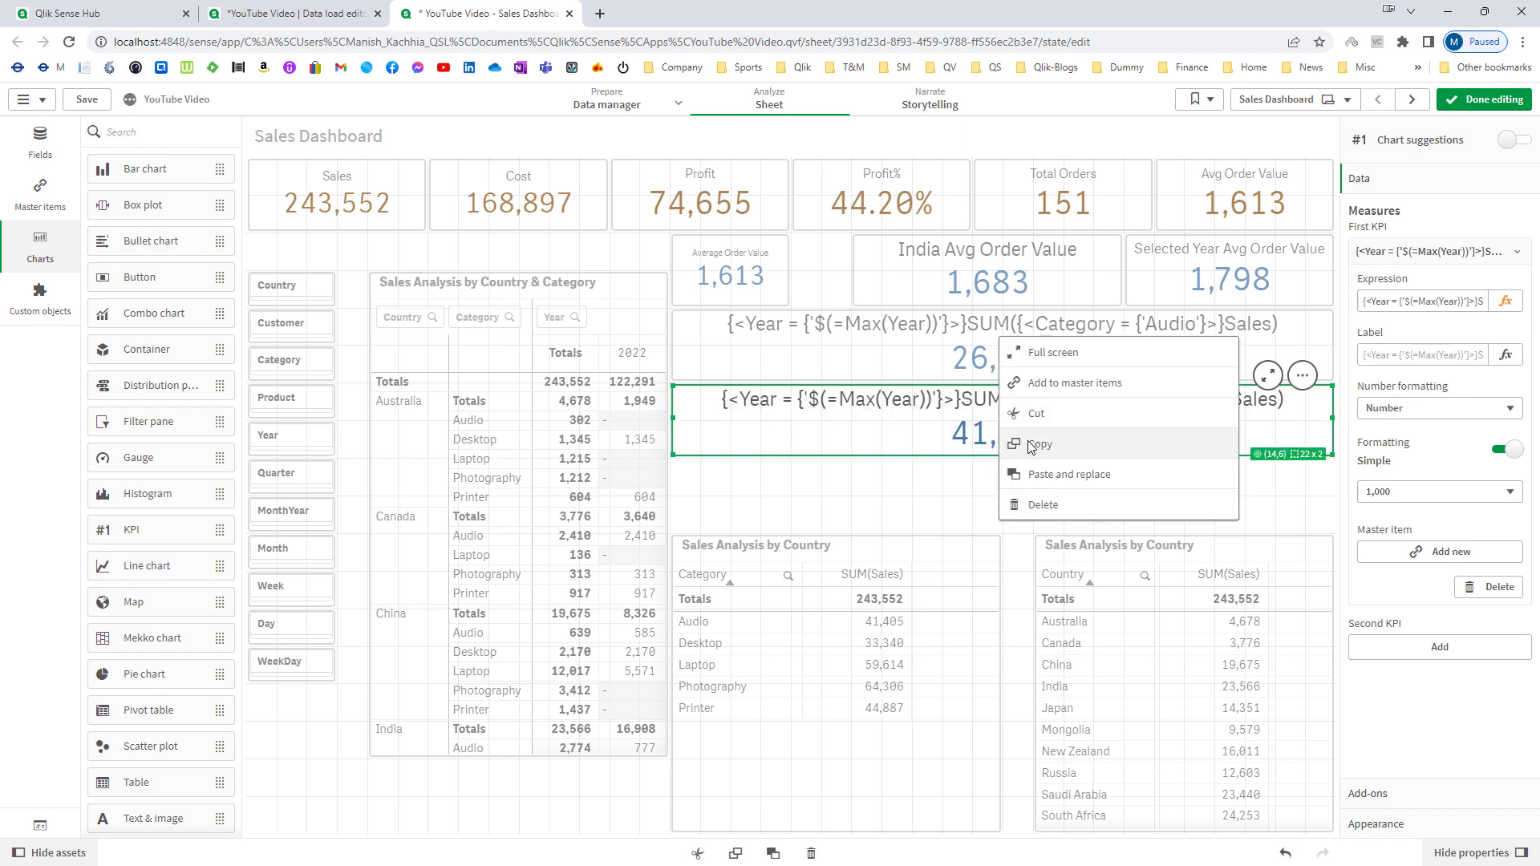
left_click(1034, 442)
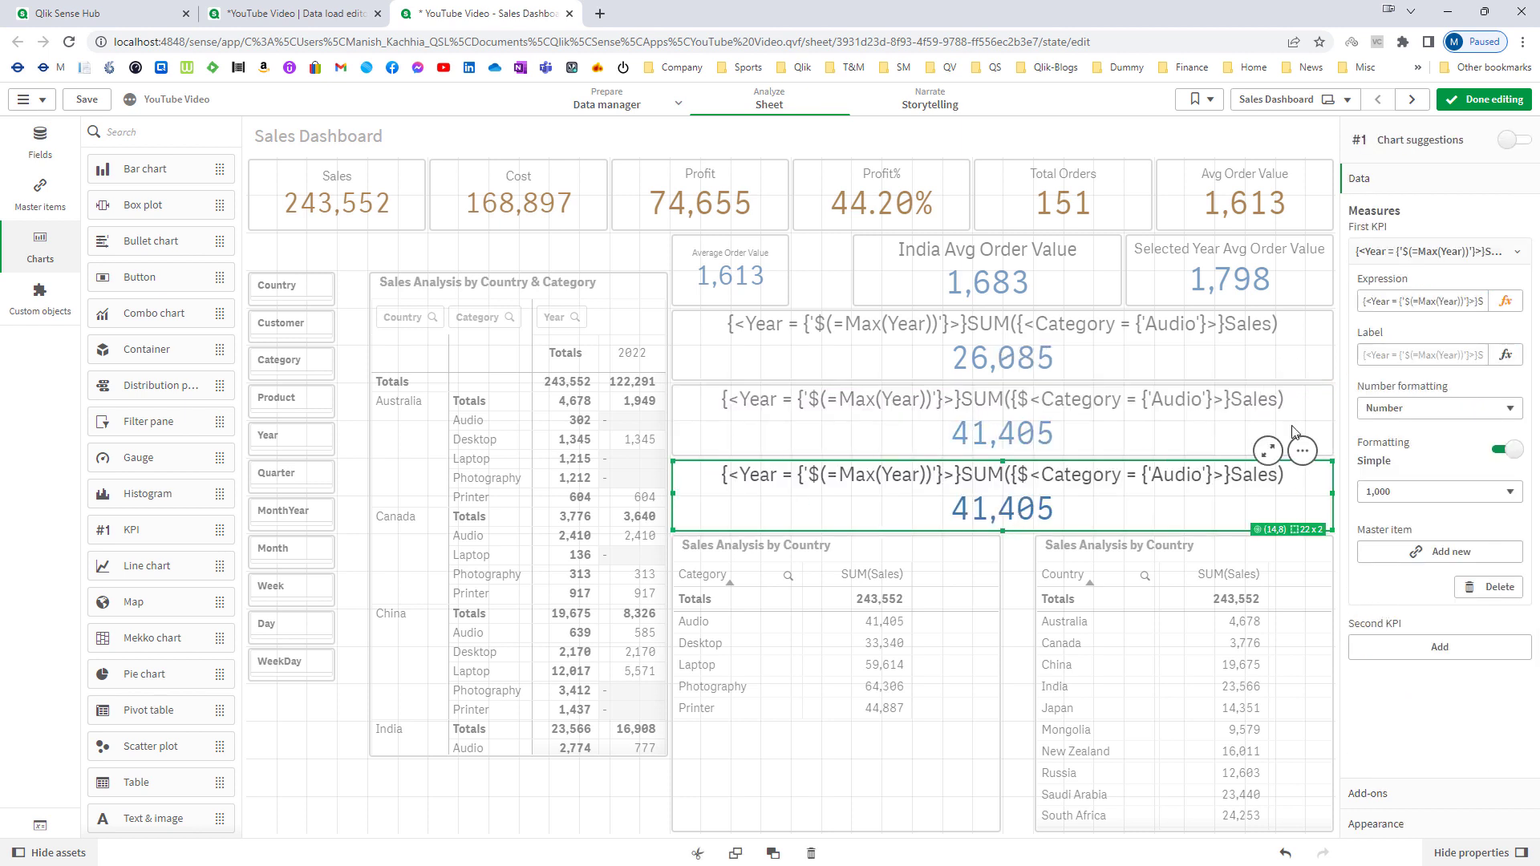
left_click(1505, 303)
key("ctrl+a")
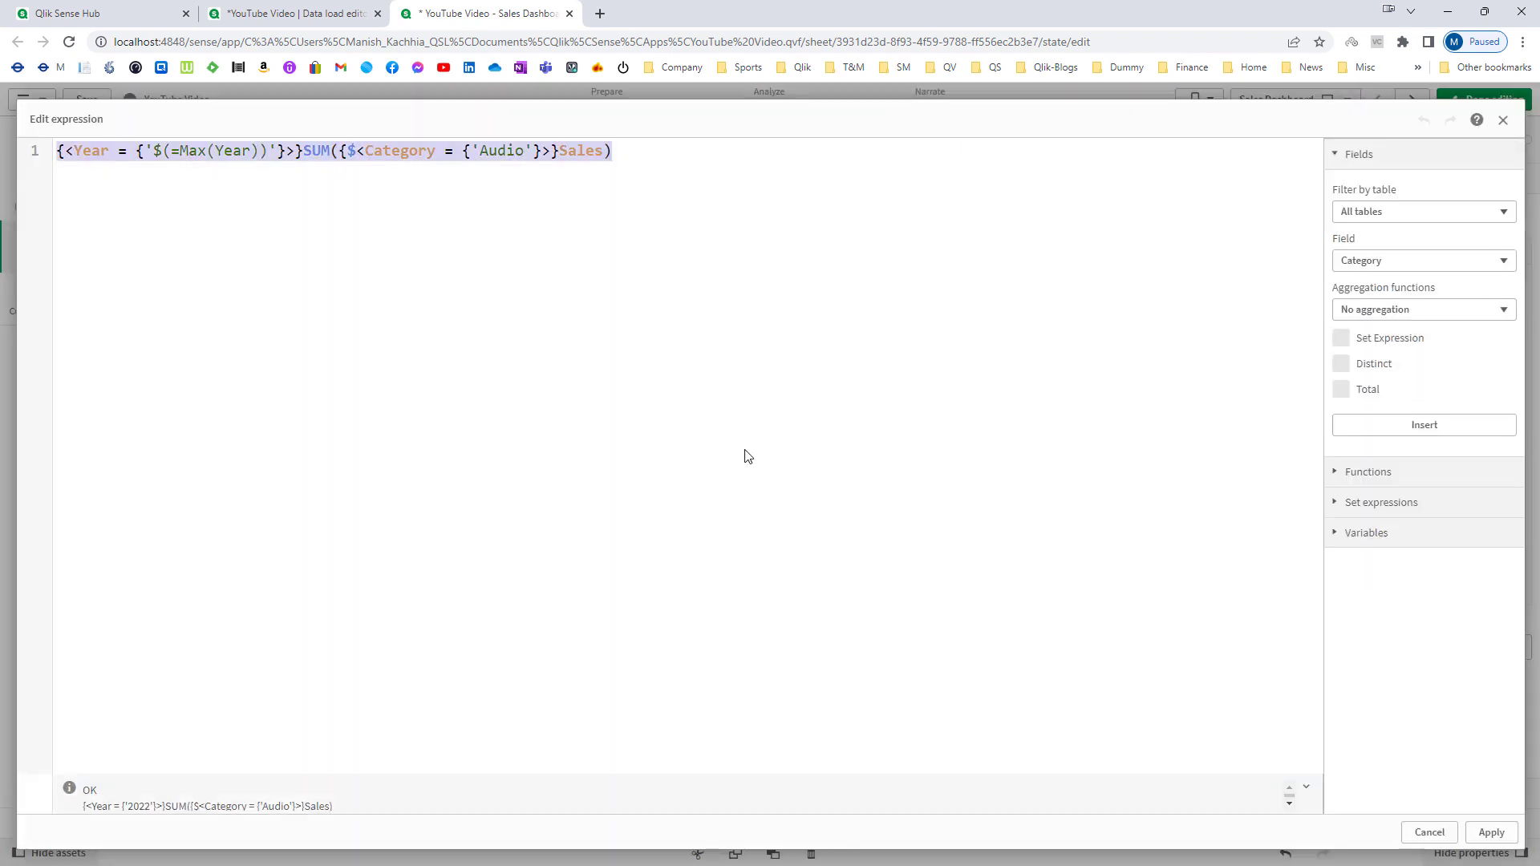
type("SUM(Sale")
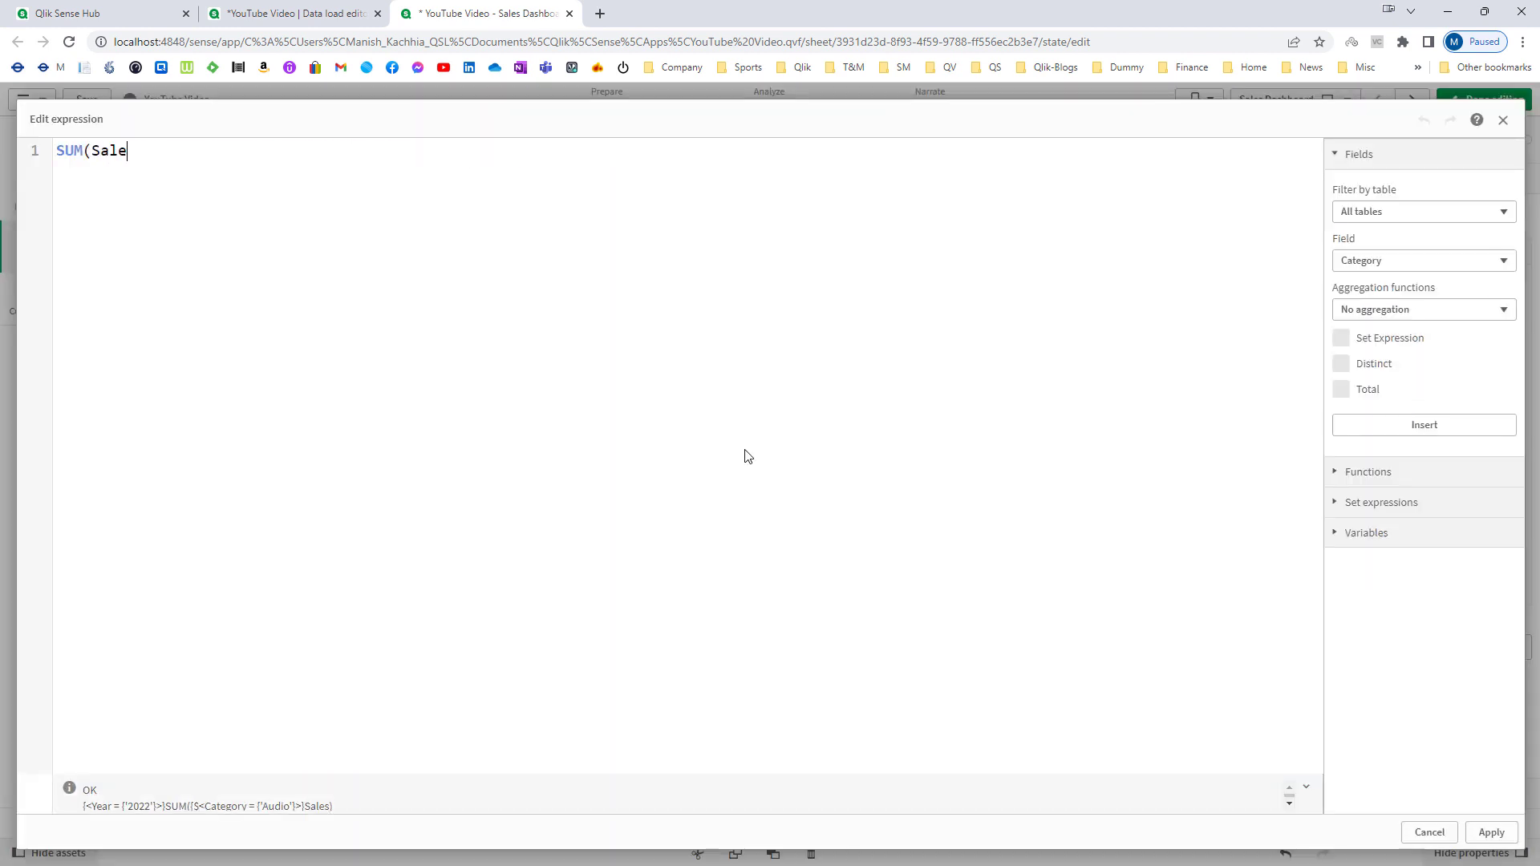
key("BackSpace")
key("BackSpace")
key("BackSpace")
key("BackSpace")
type("Profit)")
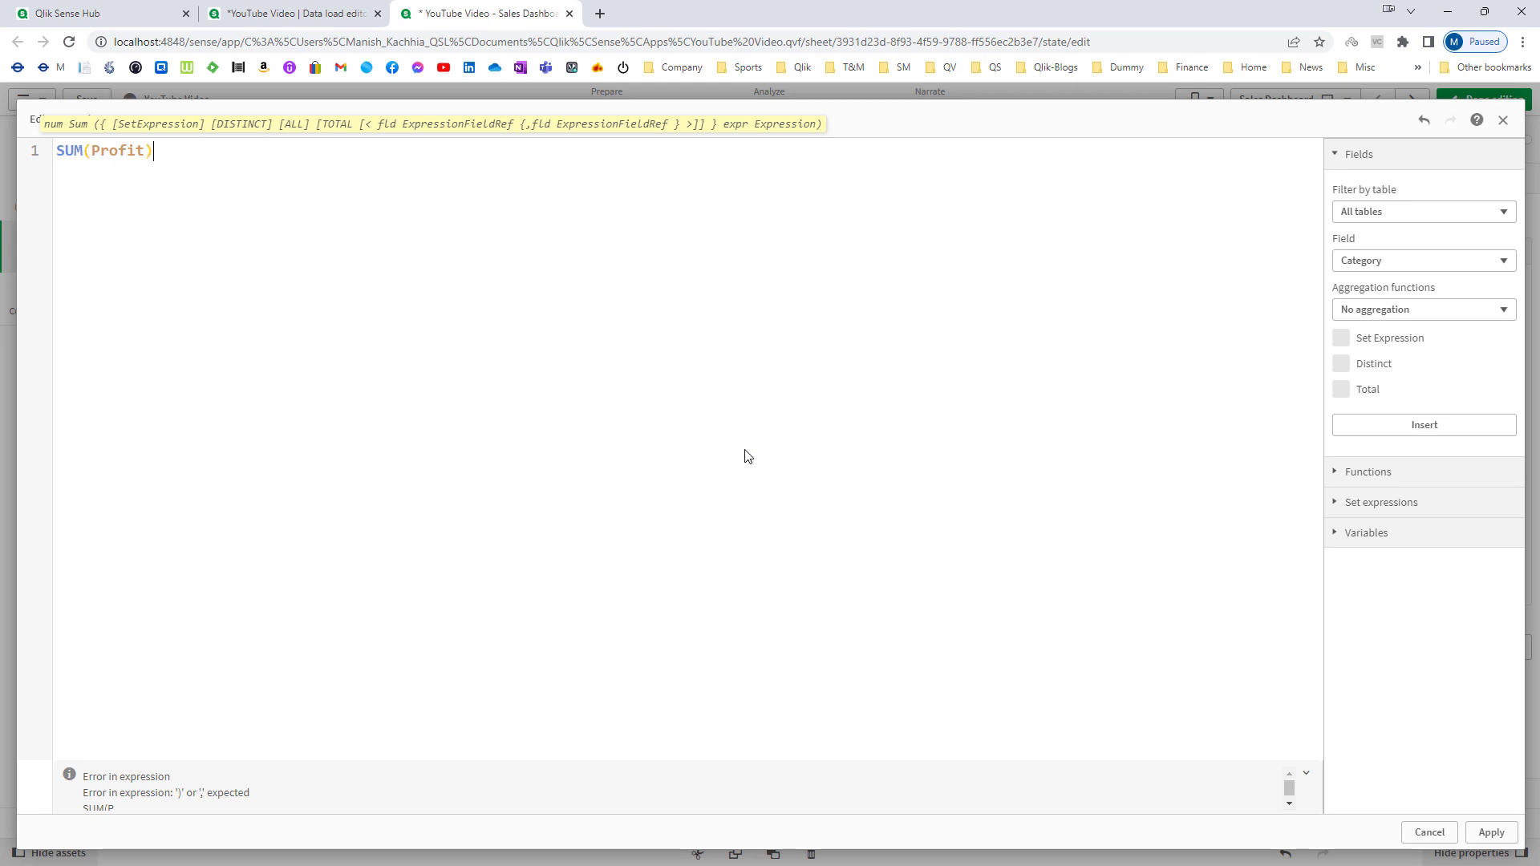
key("ctrl+Return")
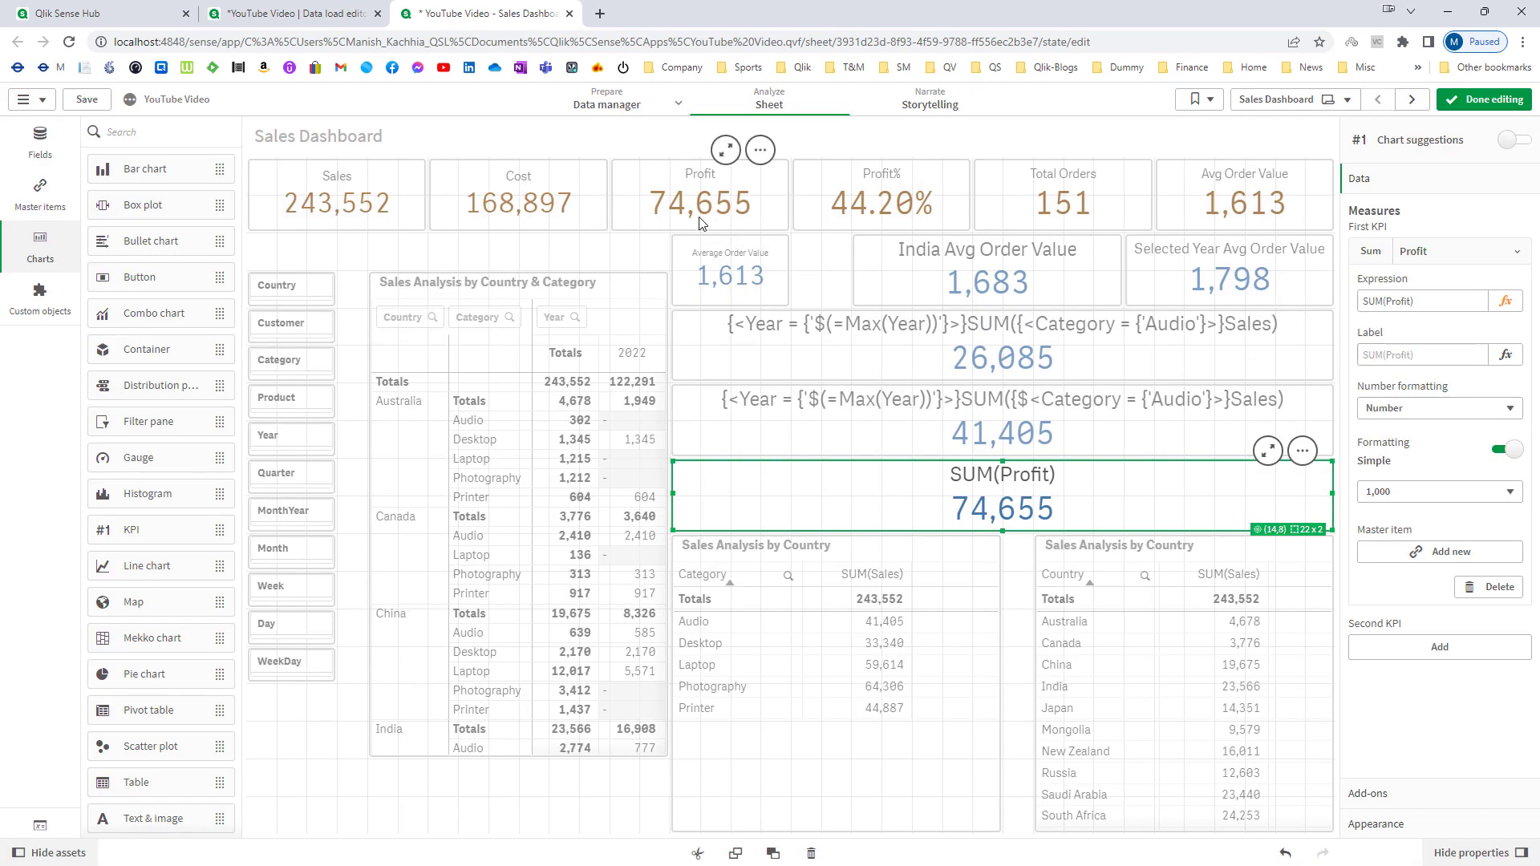
- Wrap the SUM(Profit) KPI's expression as Max(Aggr(SUM(Profit),Country)) and apply it
left_click(1505, 301)
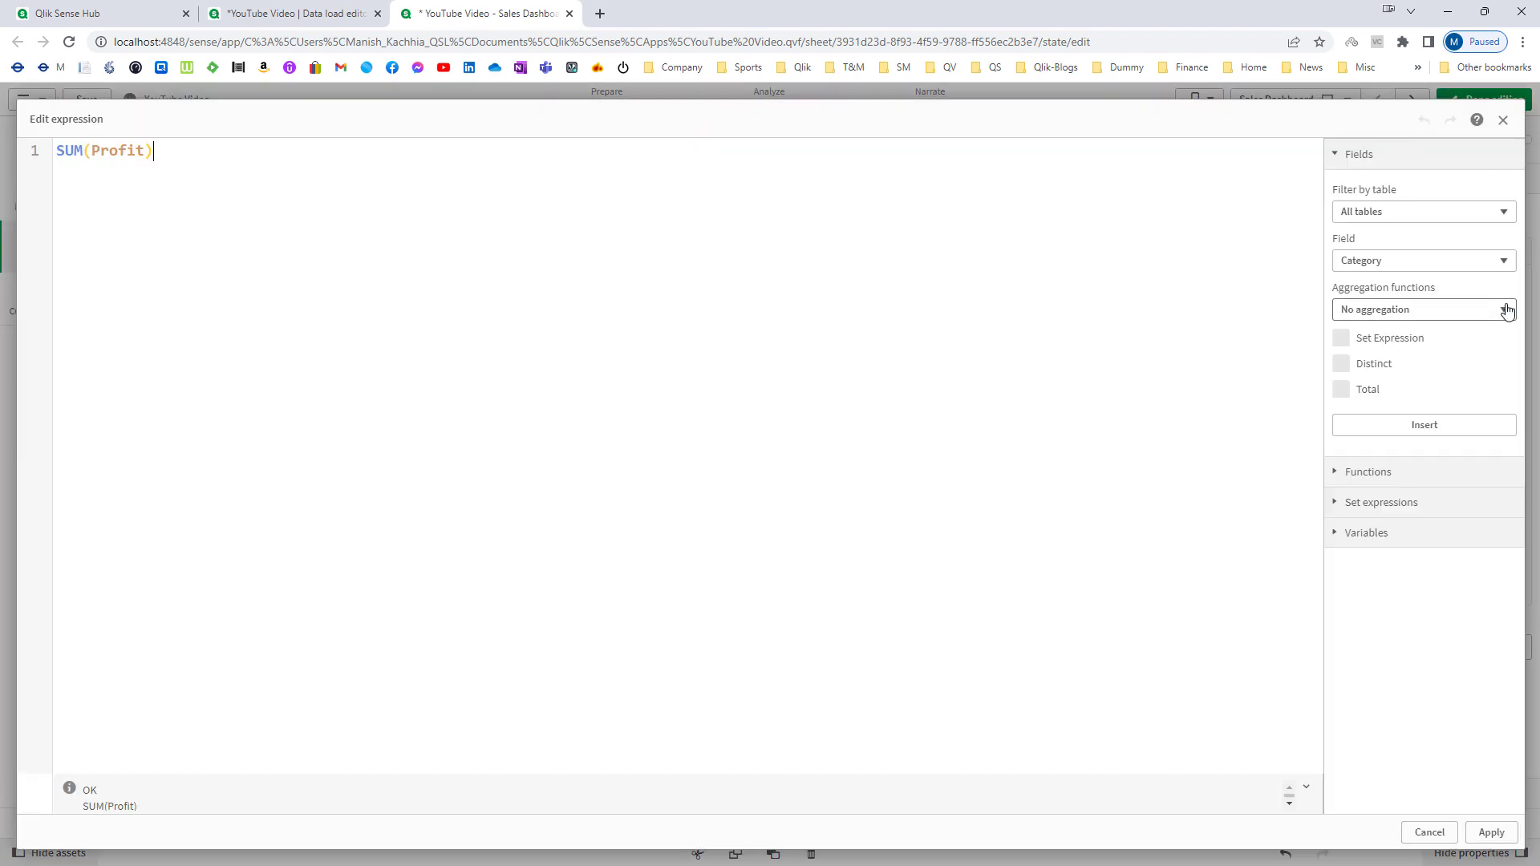
type("Aggr(")
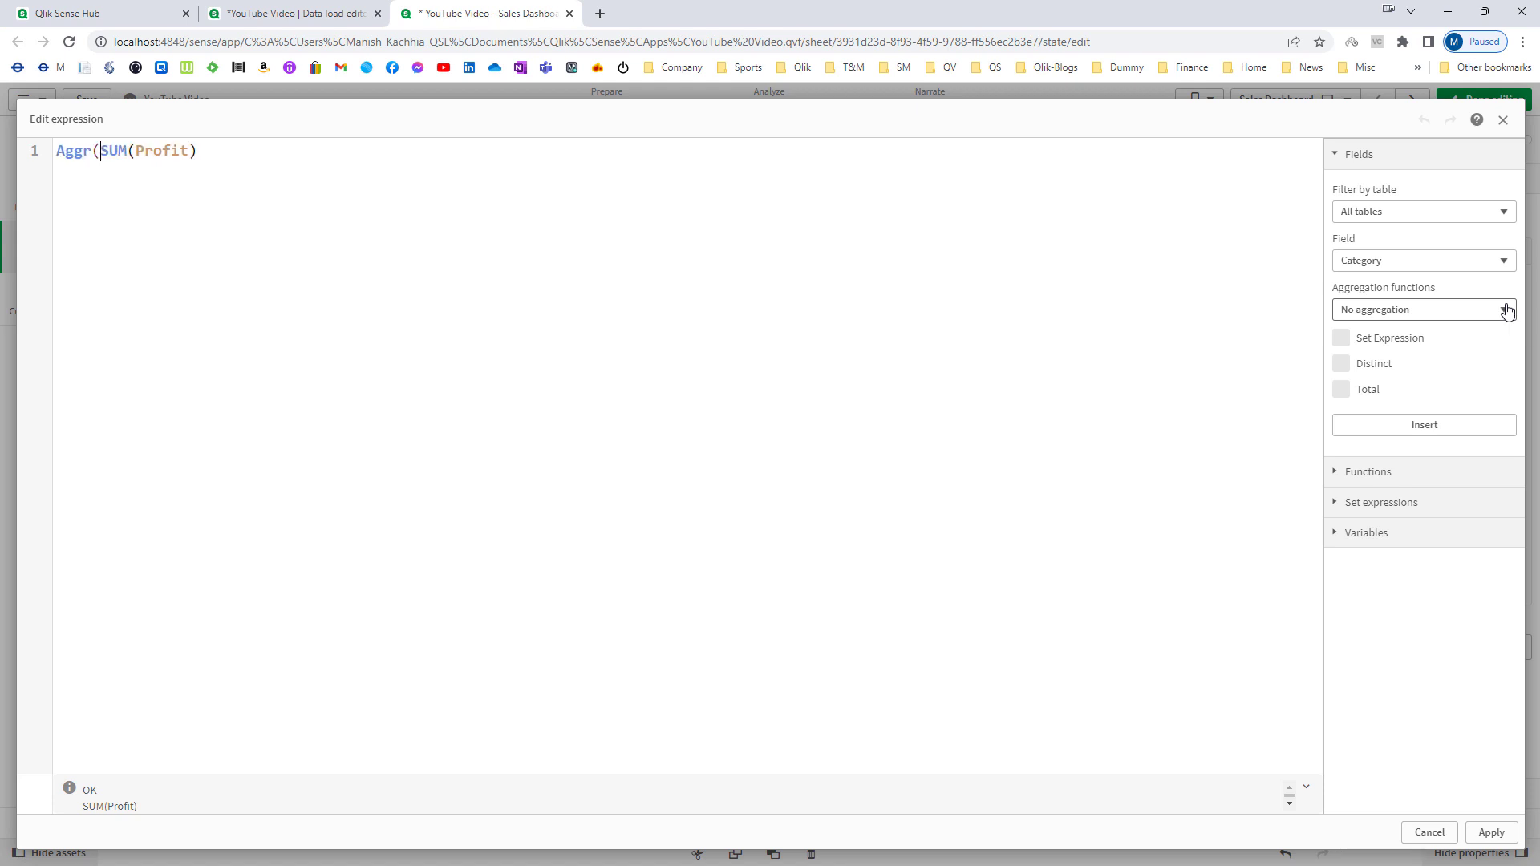
type(",Country)")
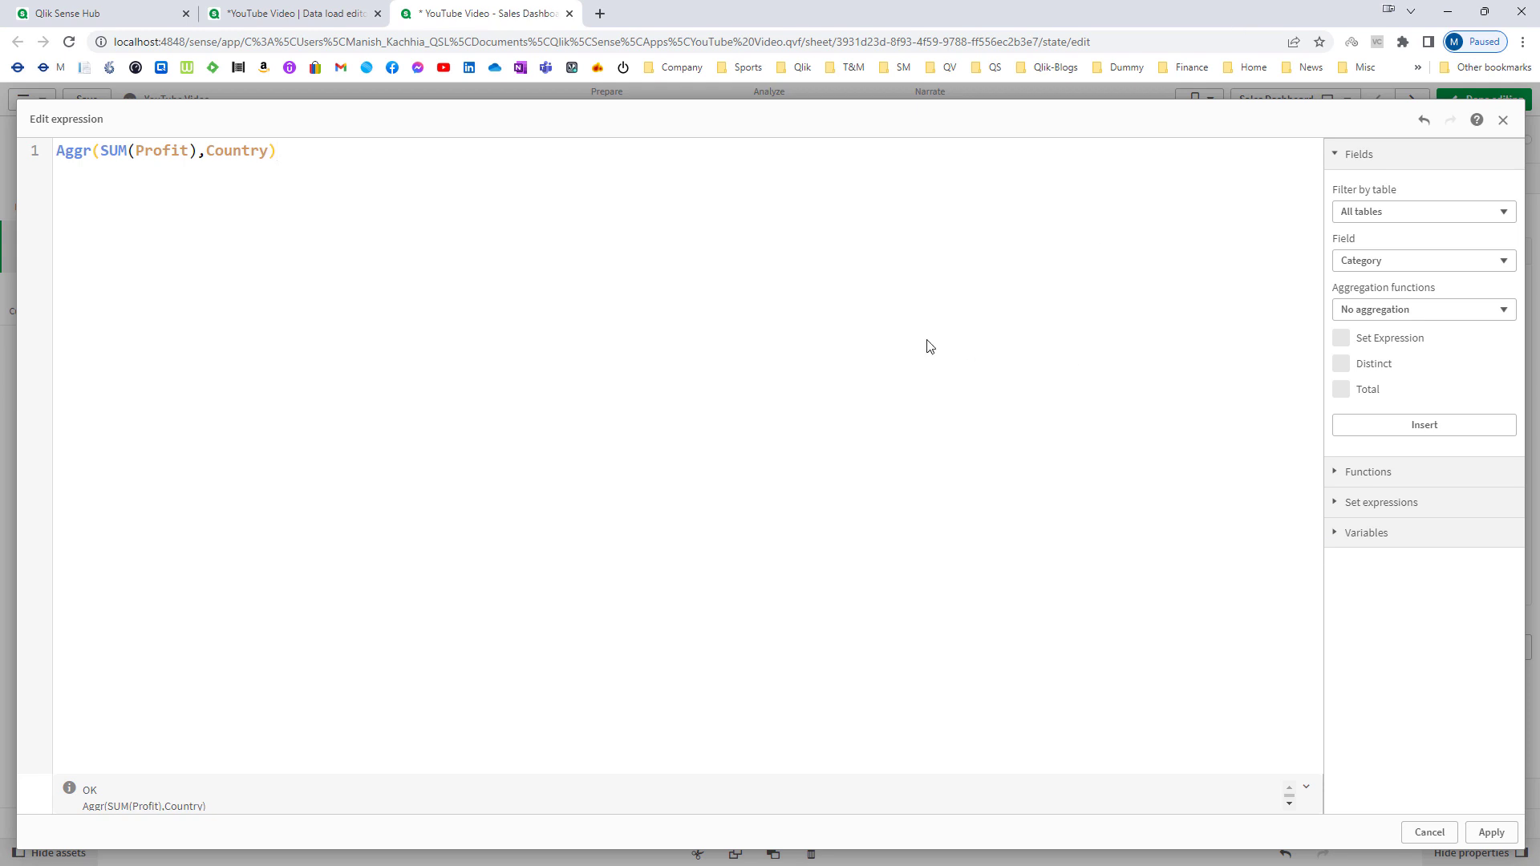
type("Max(")
key("End")
type(")")
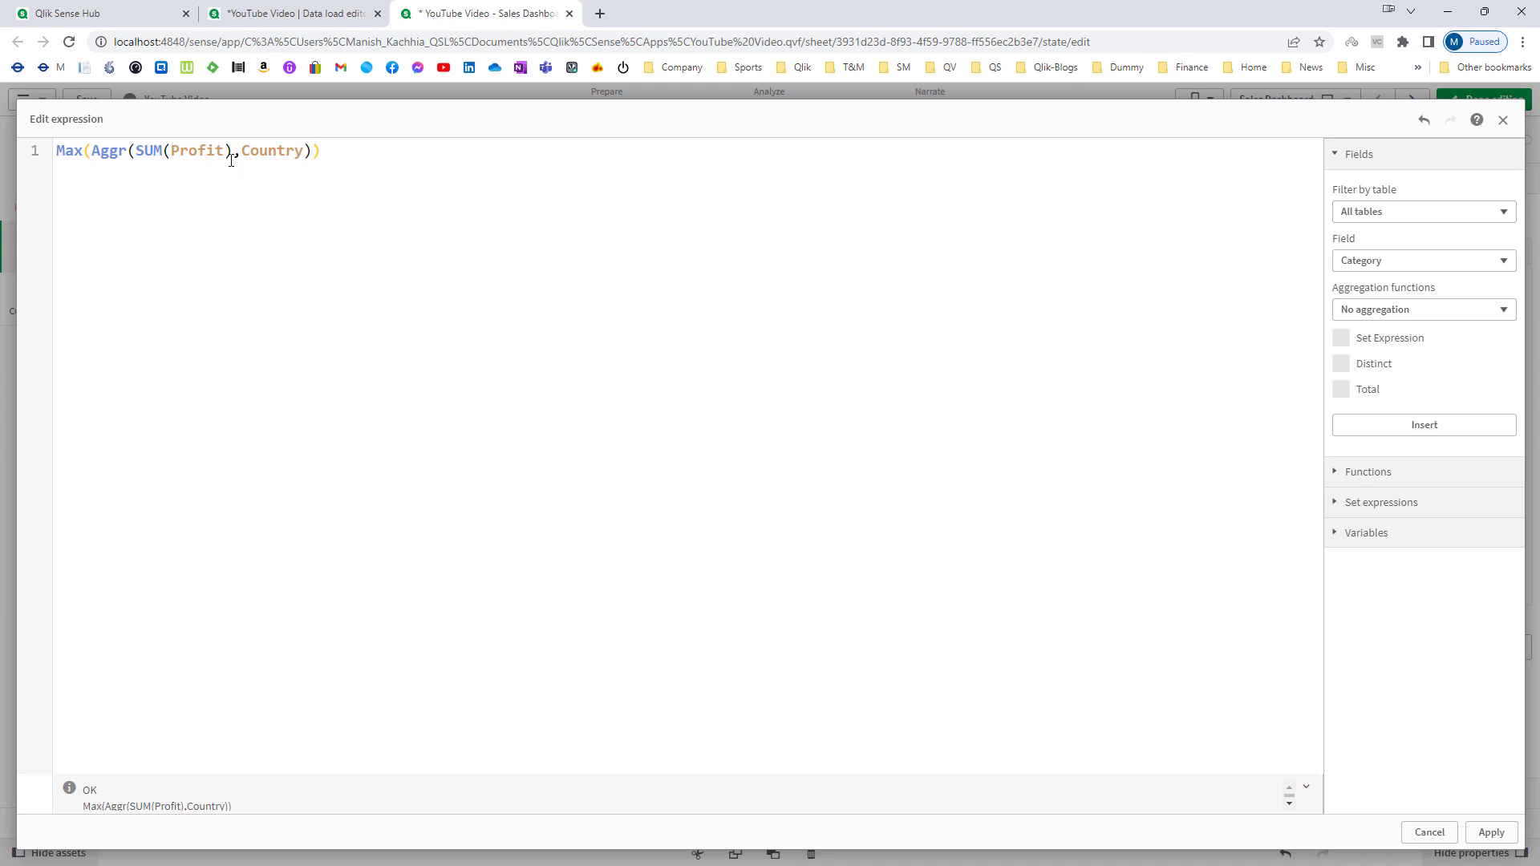
double_click(262, 149)
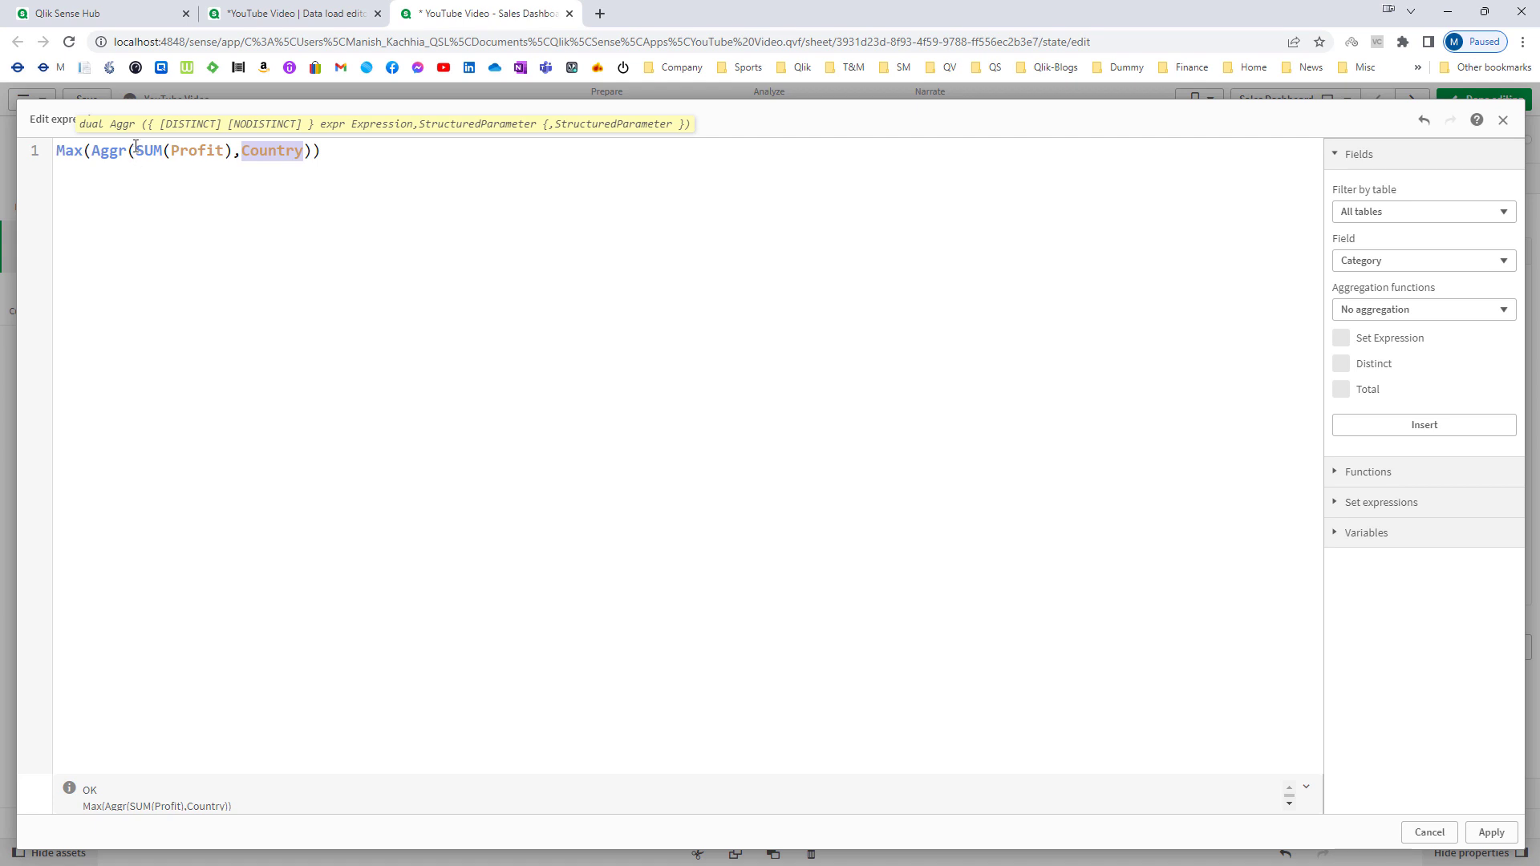
double_click(67, 152)
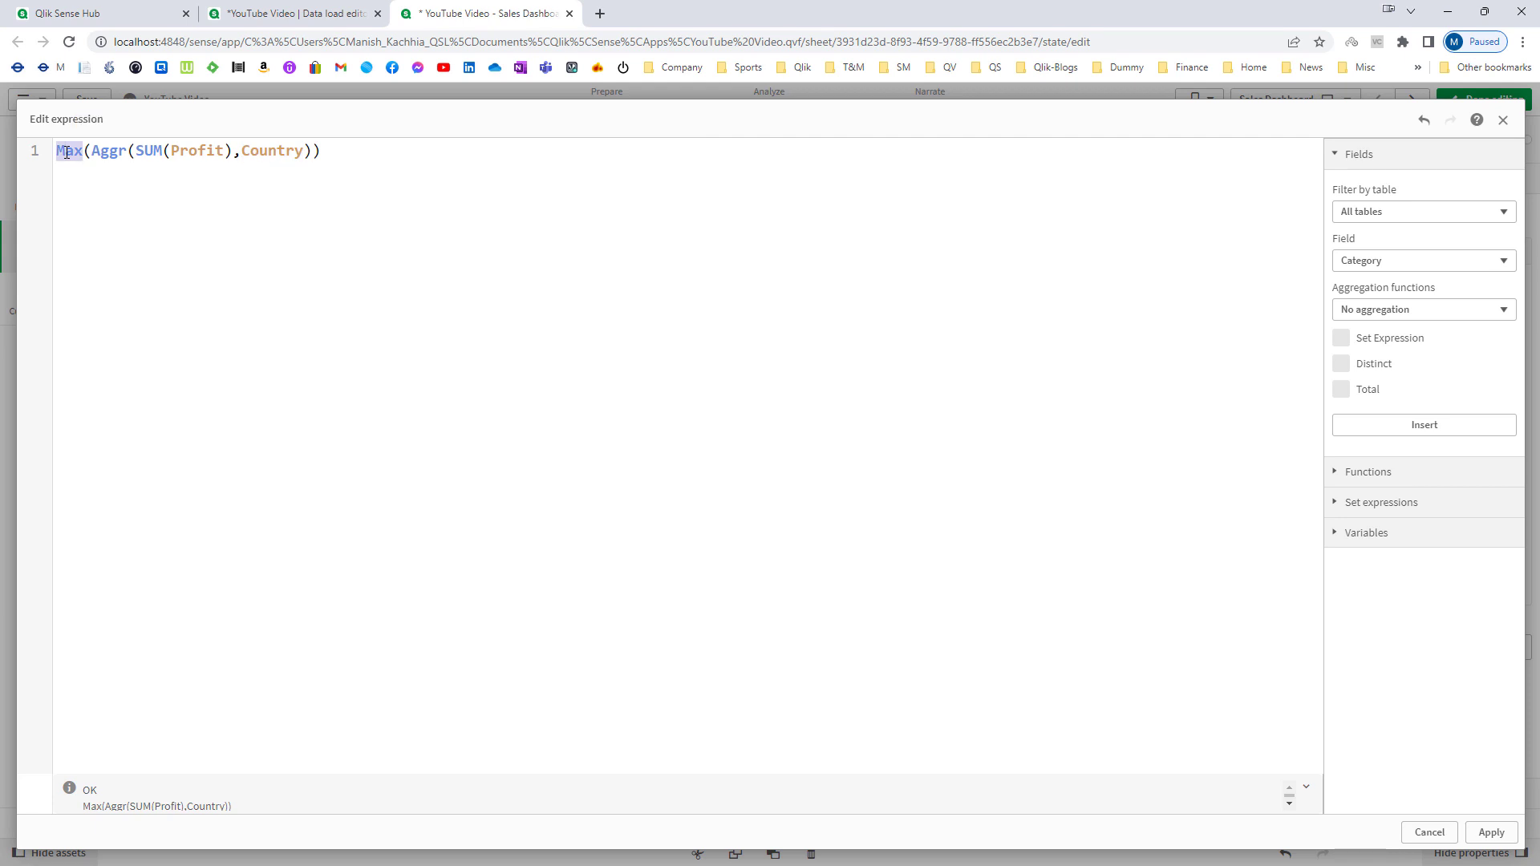
left_click(1489, 833)
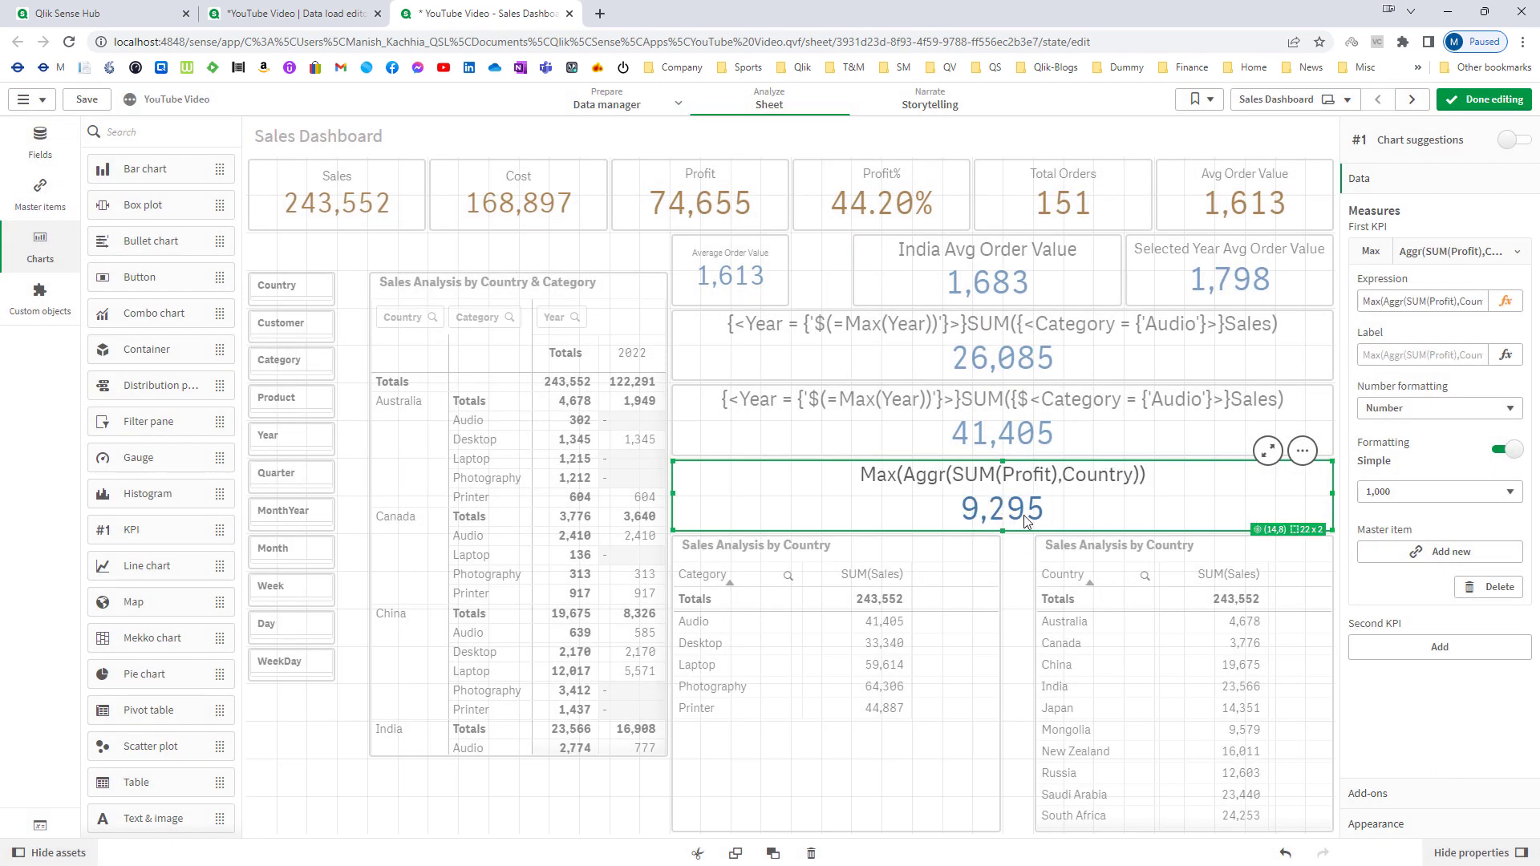
- Add a SUM(Profit) measure column to the Sales Analysis by Country table that lists countries
left_click(1507, 103)
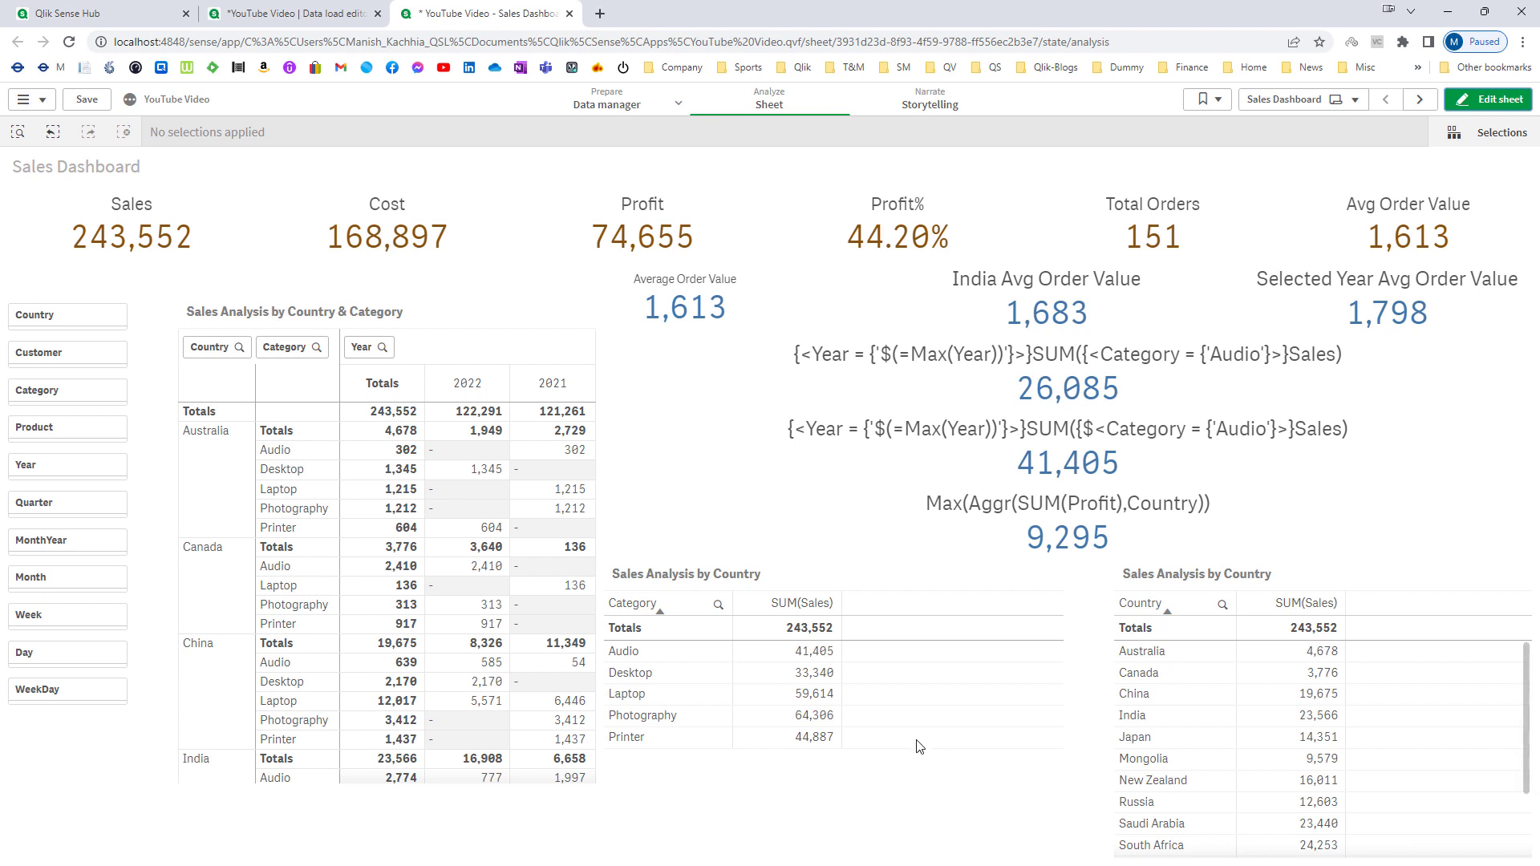
left_click(1520, 99)
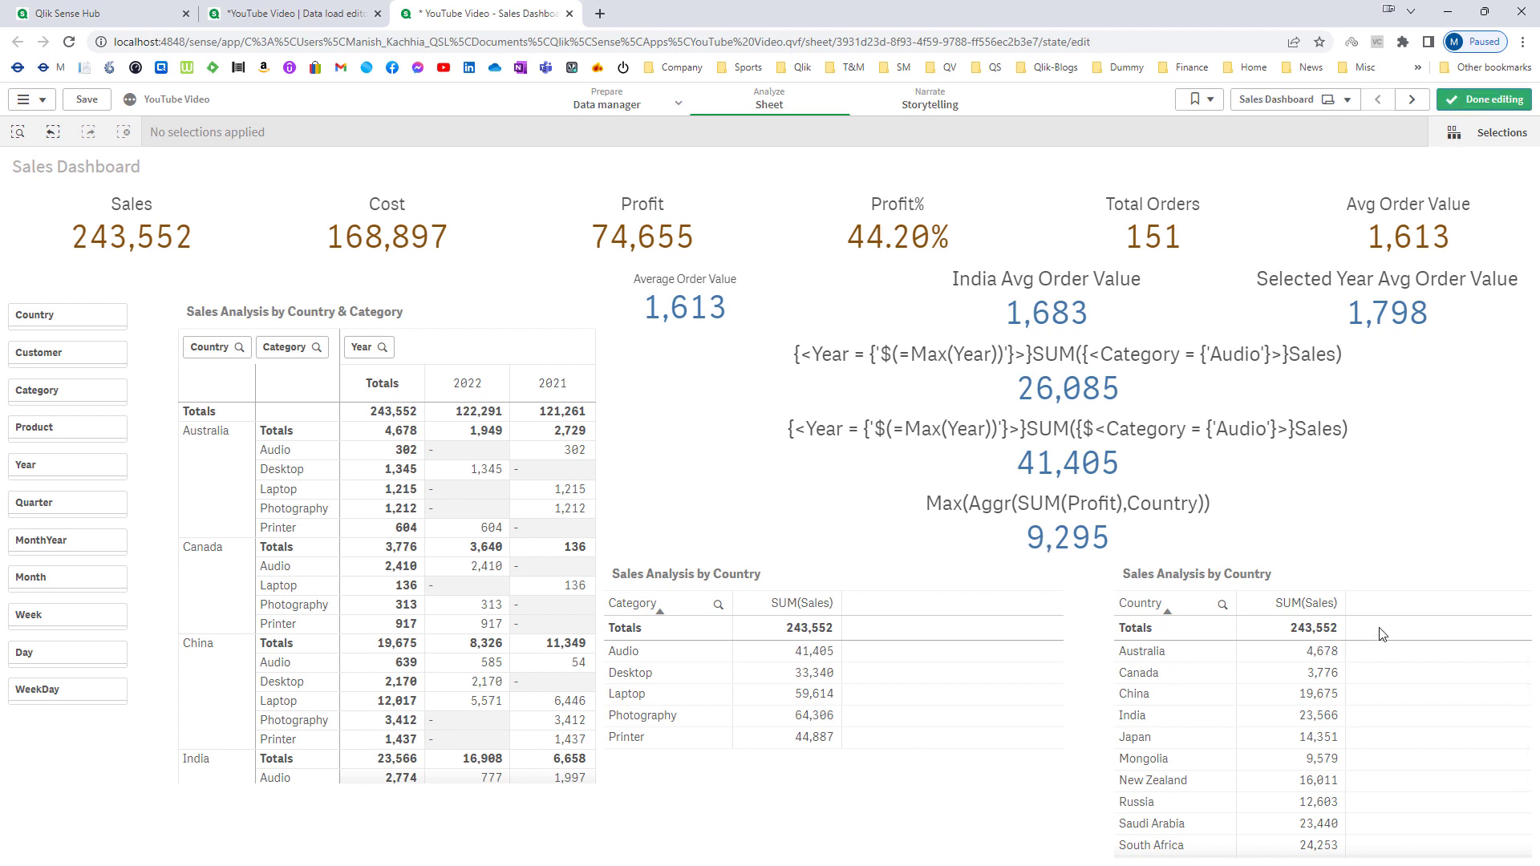
left_click(1320, 683)
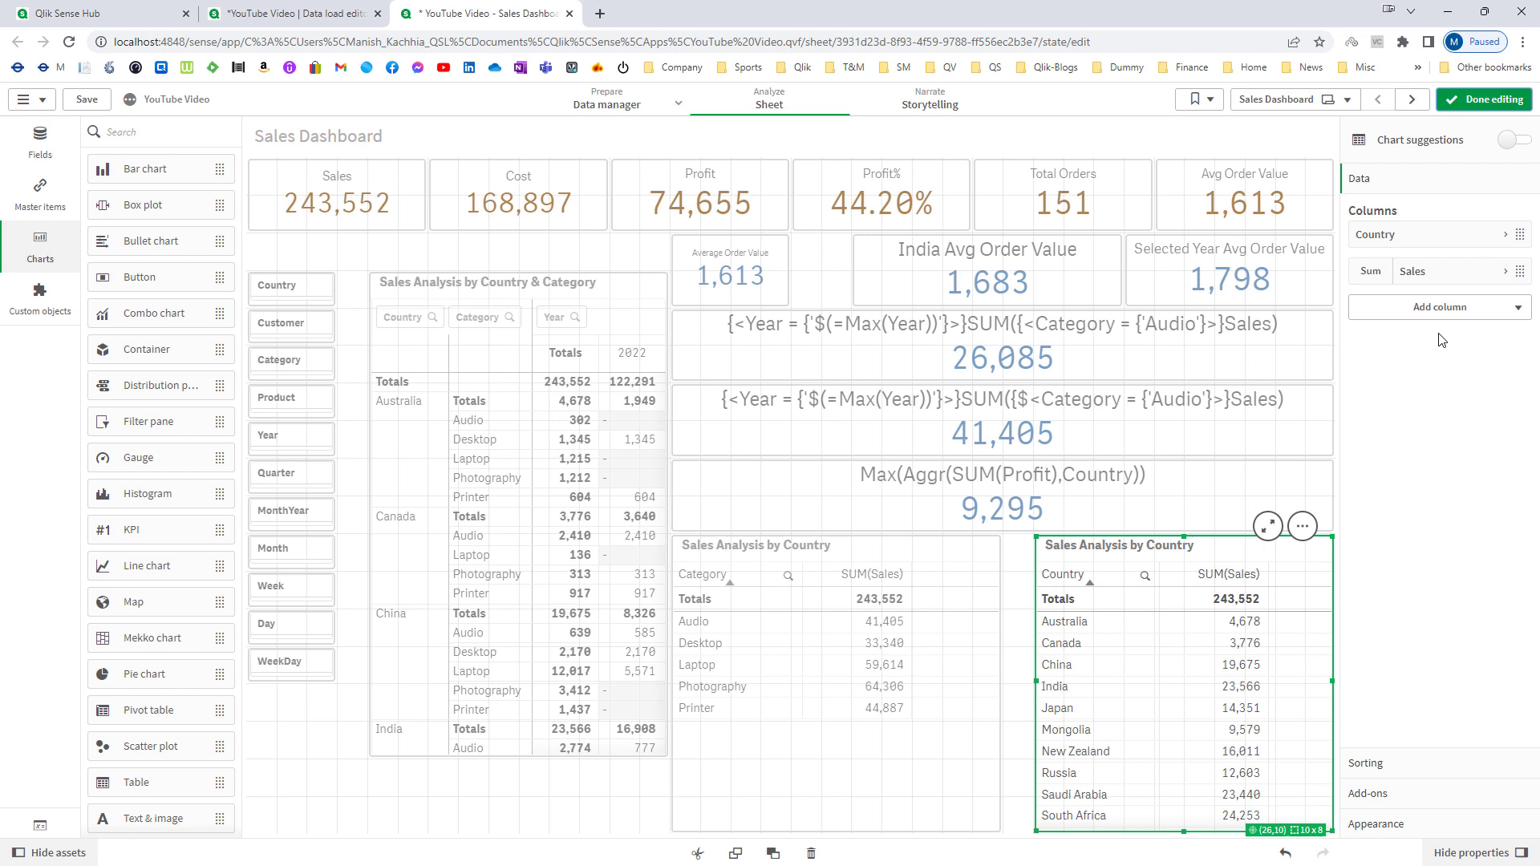
left_click(1439, 307)
left_click(1411, 233)
left_click(1422, 357)
double_click(1395, 361)
type("Profit")
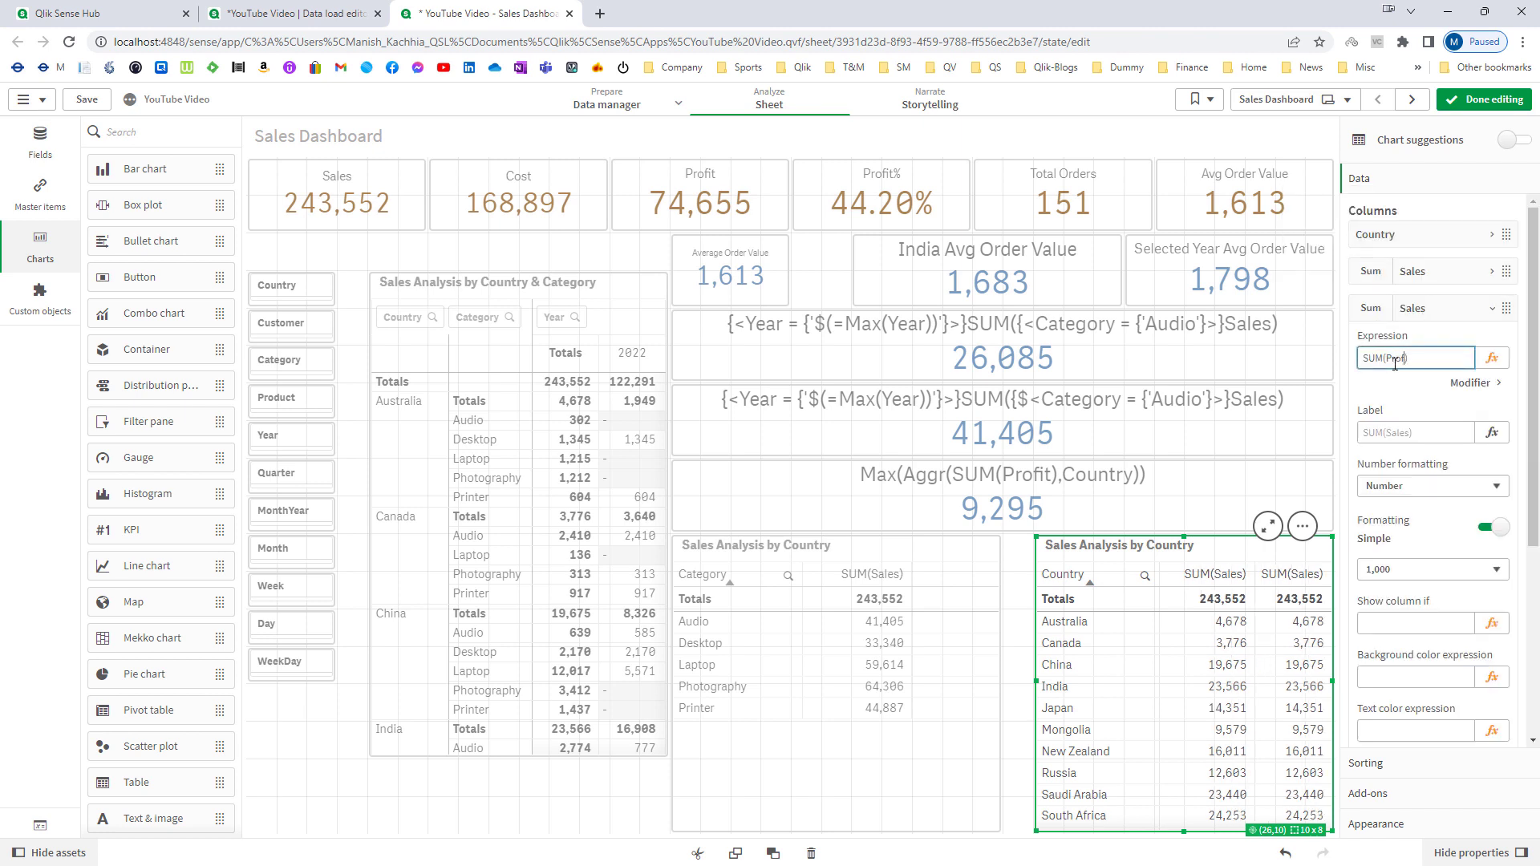
key("Tab")
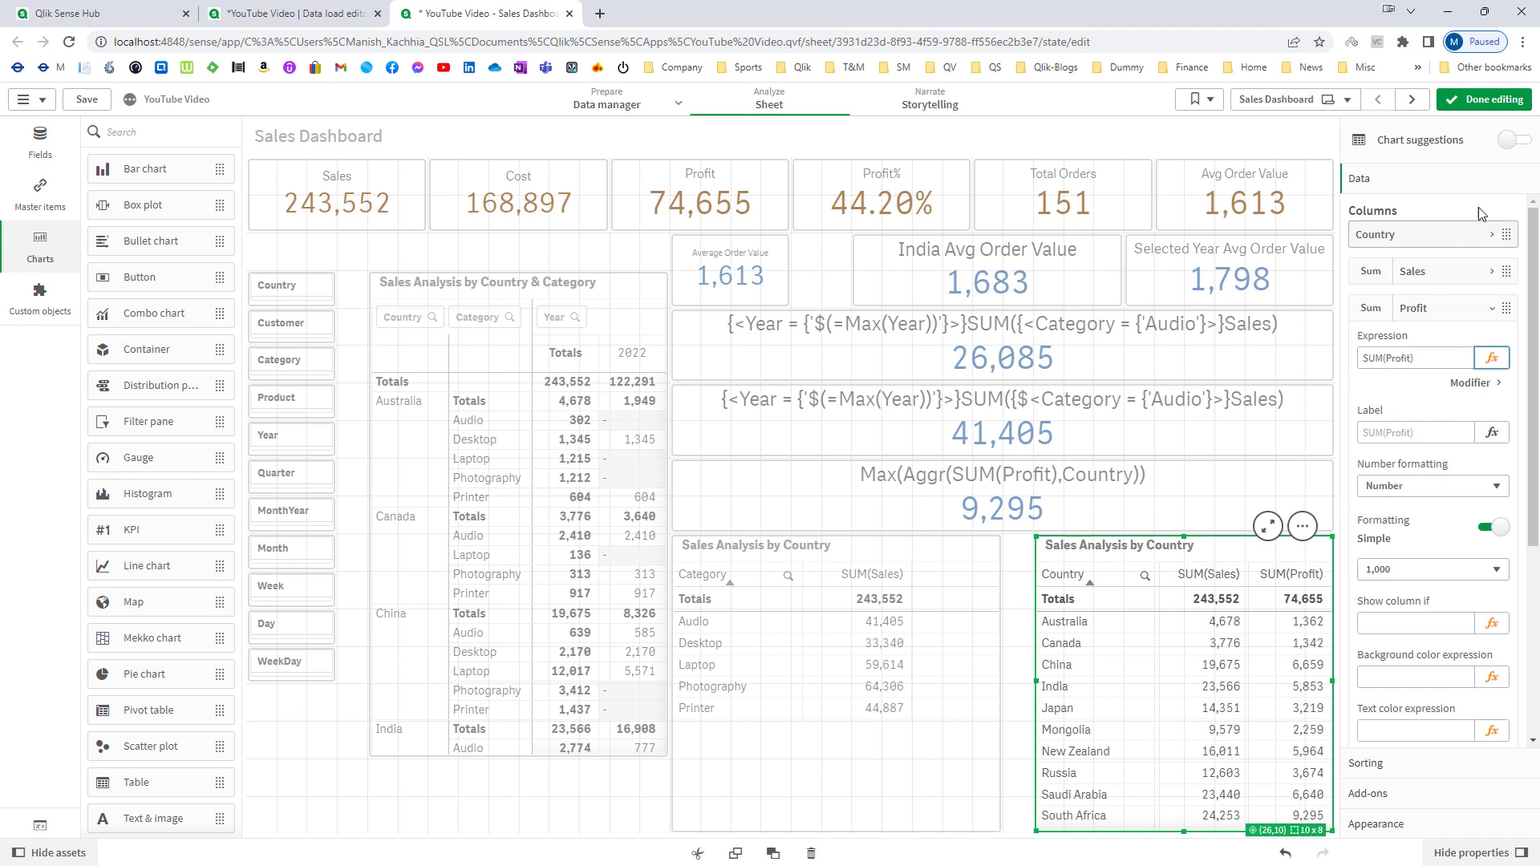
- Leave edit mode, sort the country table by SUM(Profit) in descending order, and return to editing the sheet
left_click(1478, 102)
left_click(1388, 604)
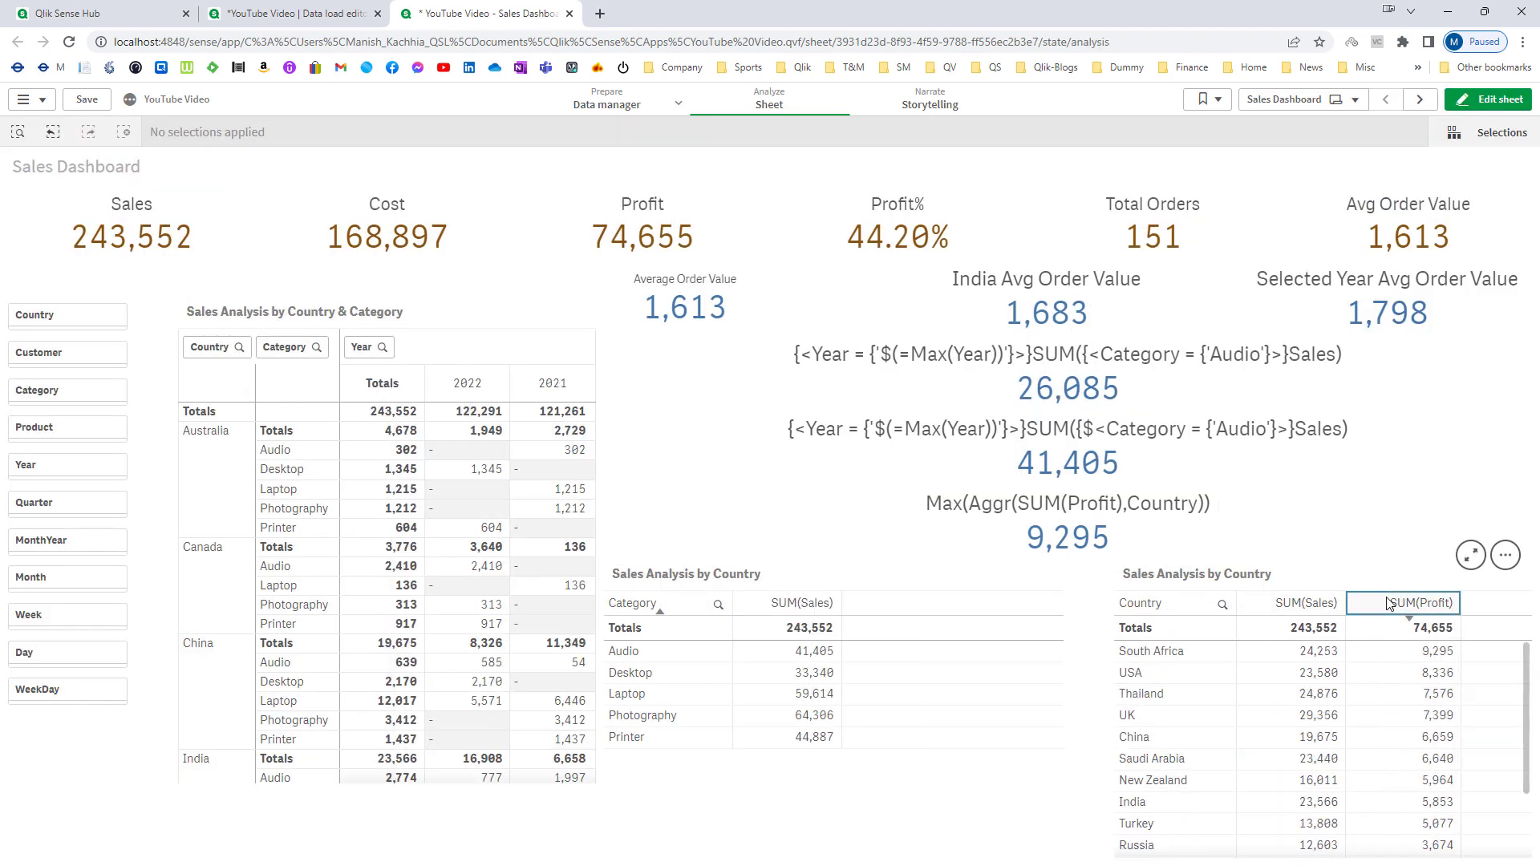
left_click(1482, 95)
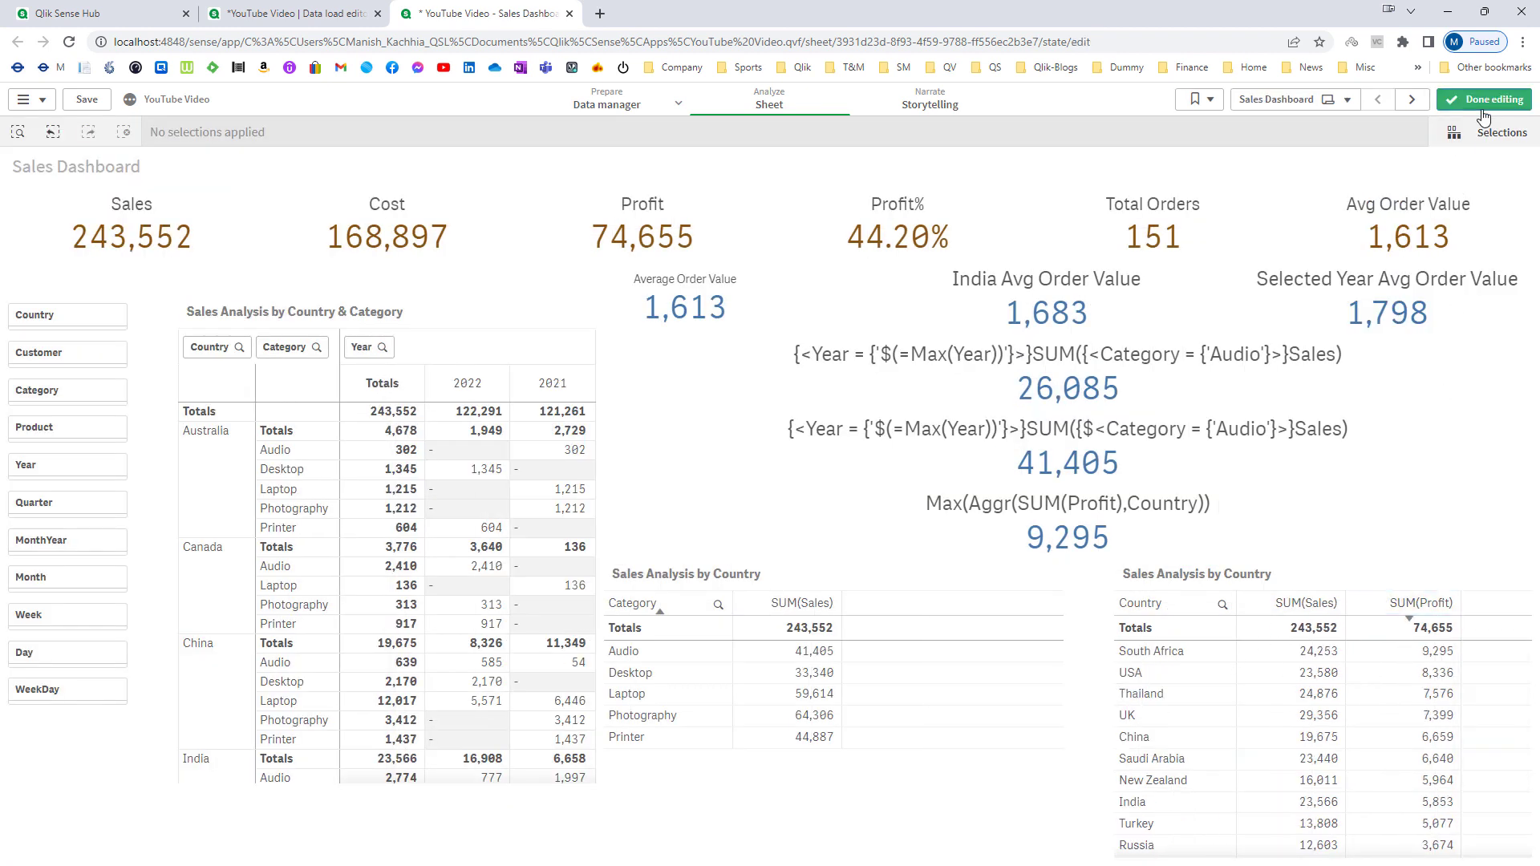
- Leave edit mode to compare the Max(Aggr(SUM(Profit),Country)) KPI with the country table's profit column, and return to editing
left_click(1440, 523)
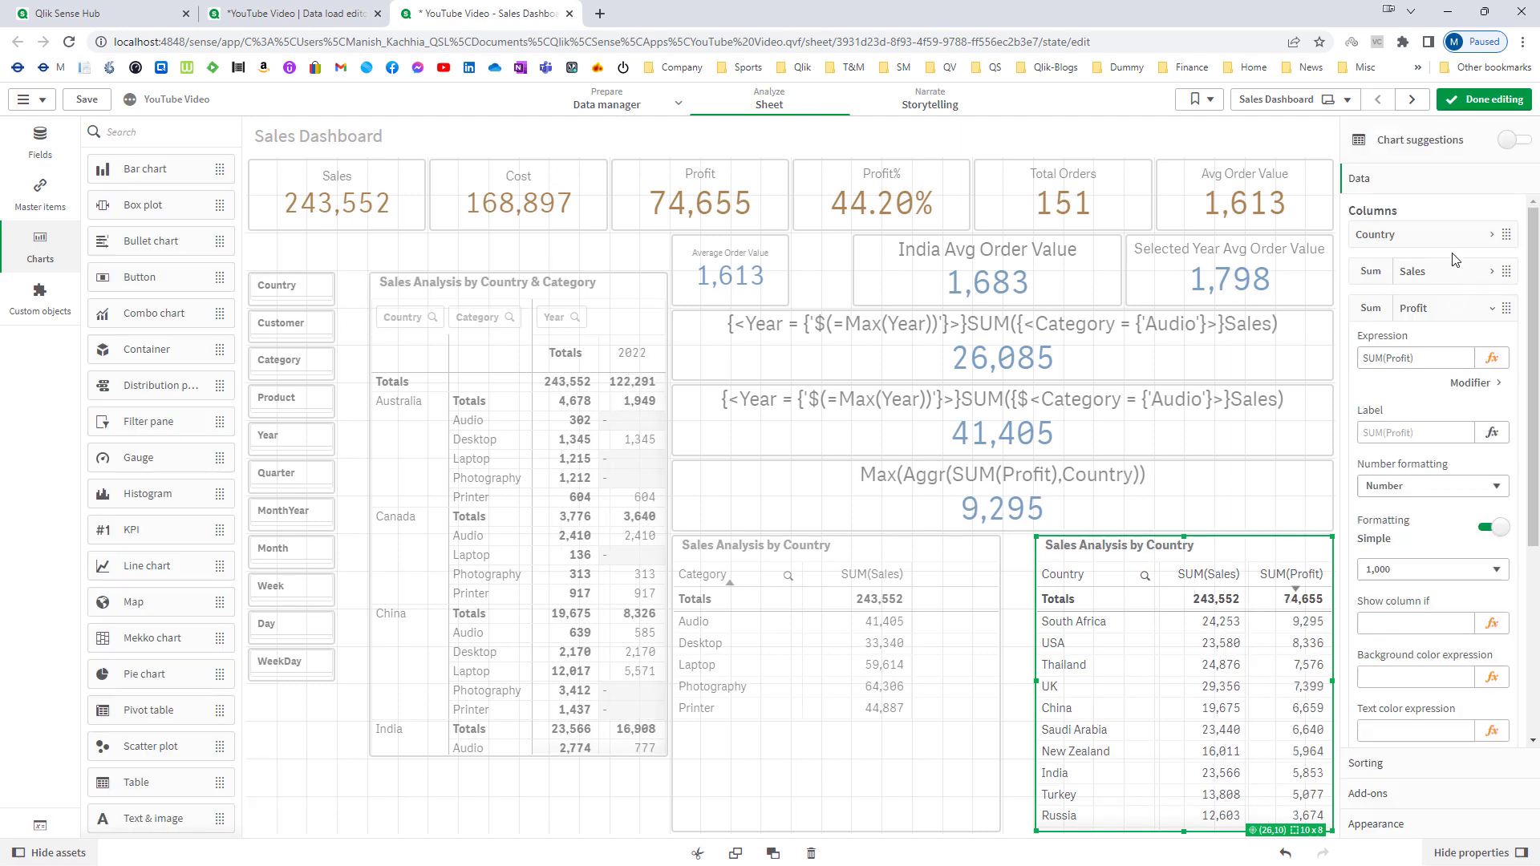
left_click(1485, 99)
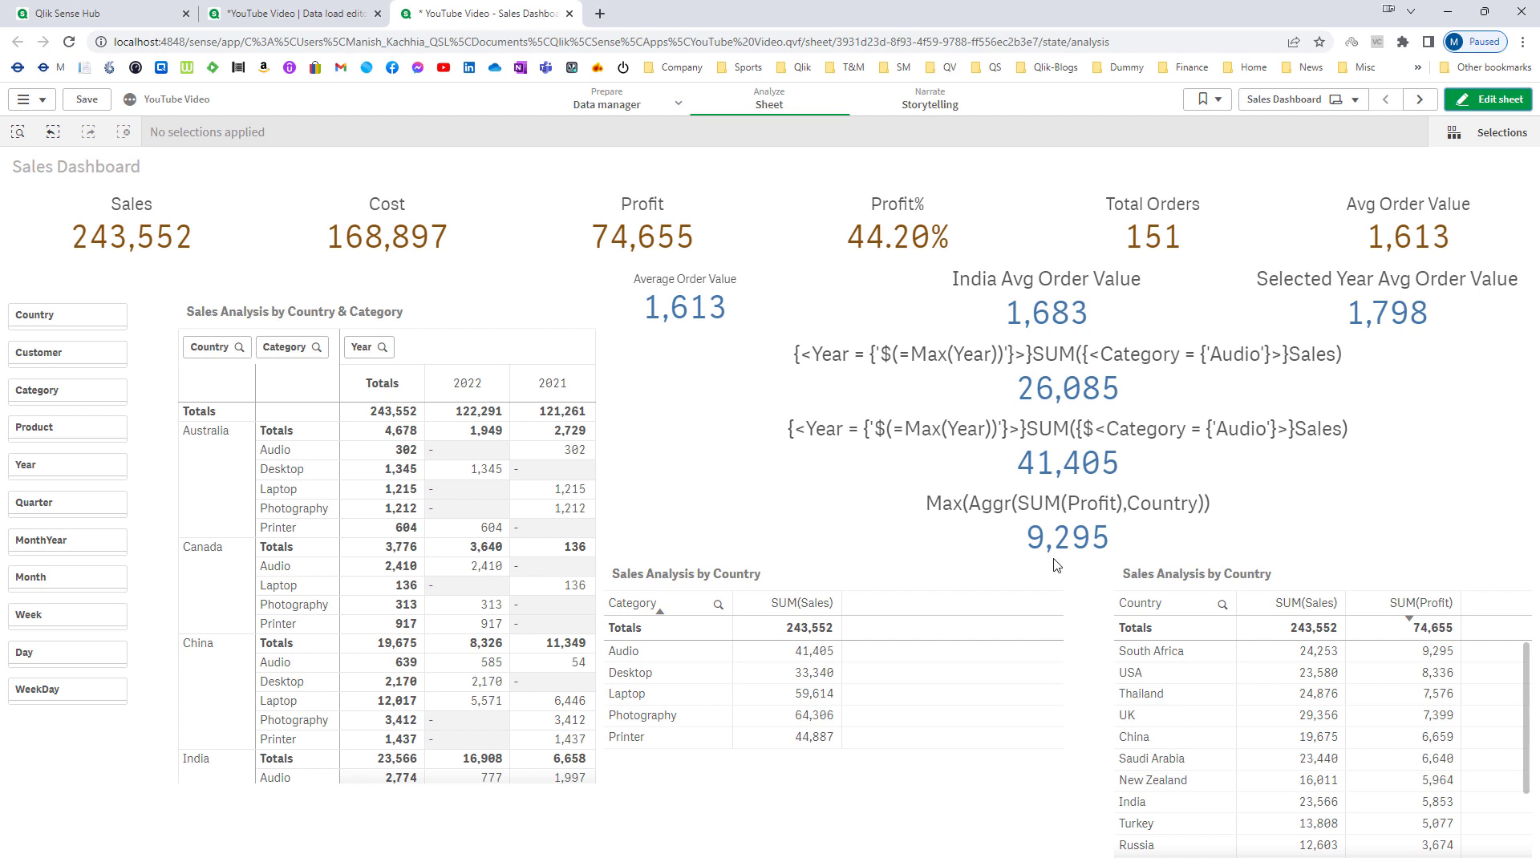
left_click(1487, 99)
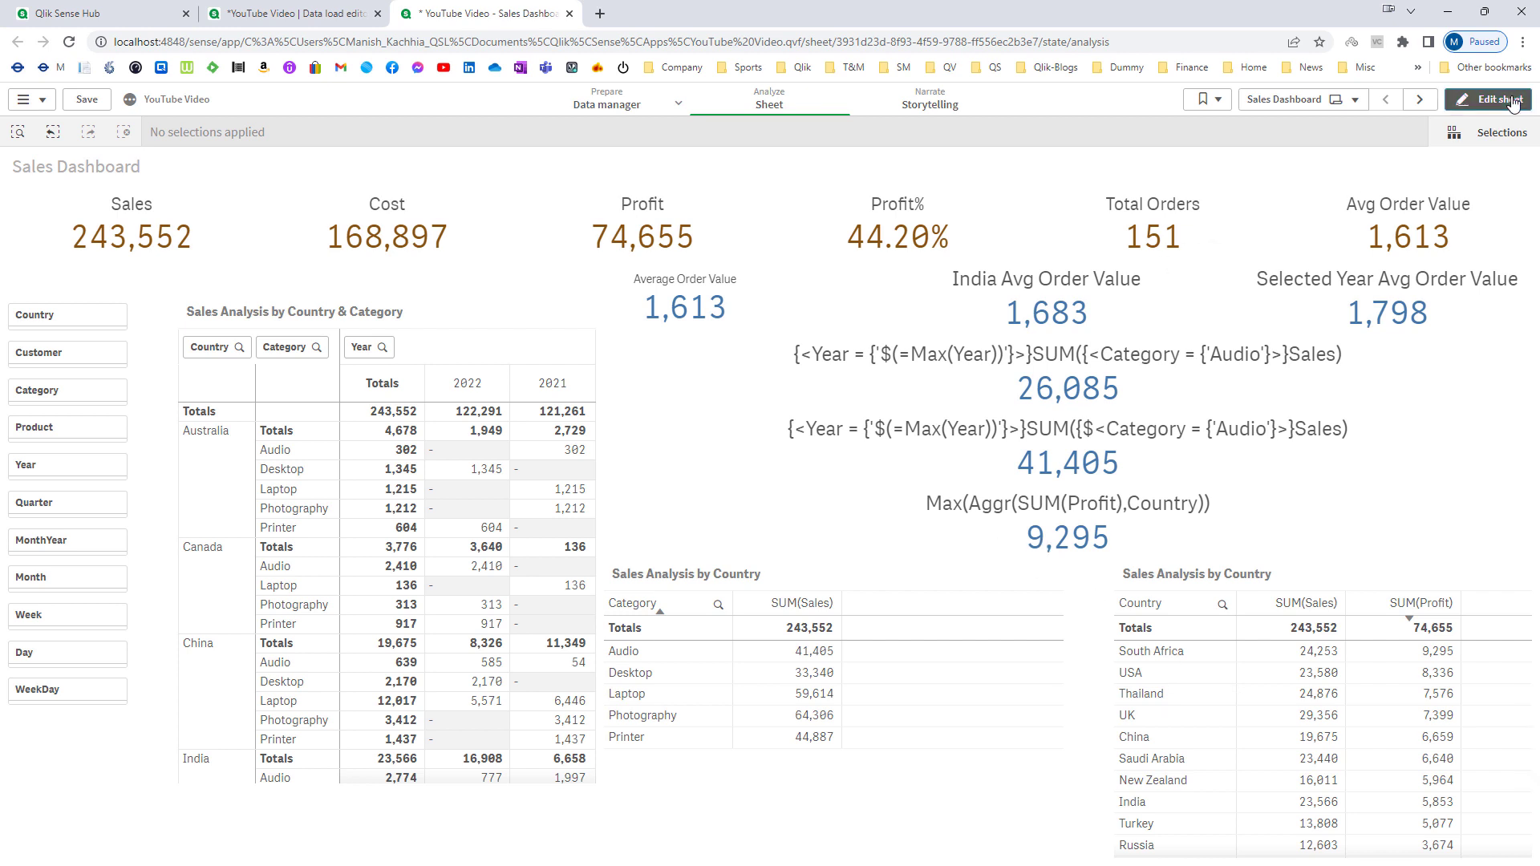
- Insert the set expression {<Year = {'$(=Max(Year))'}>} before Profit inside the Max(Aggr()) KPI's SUM and apply it
left_click(1017, 514)
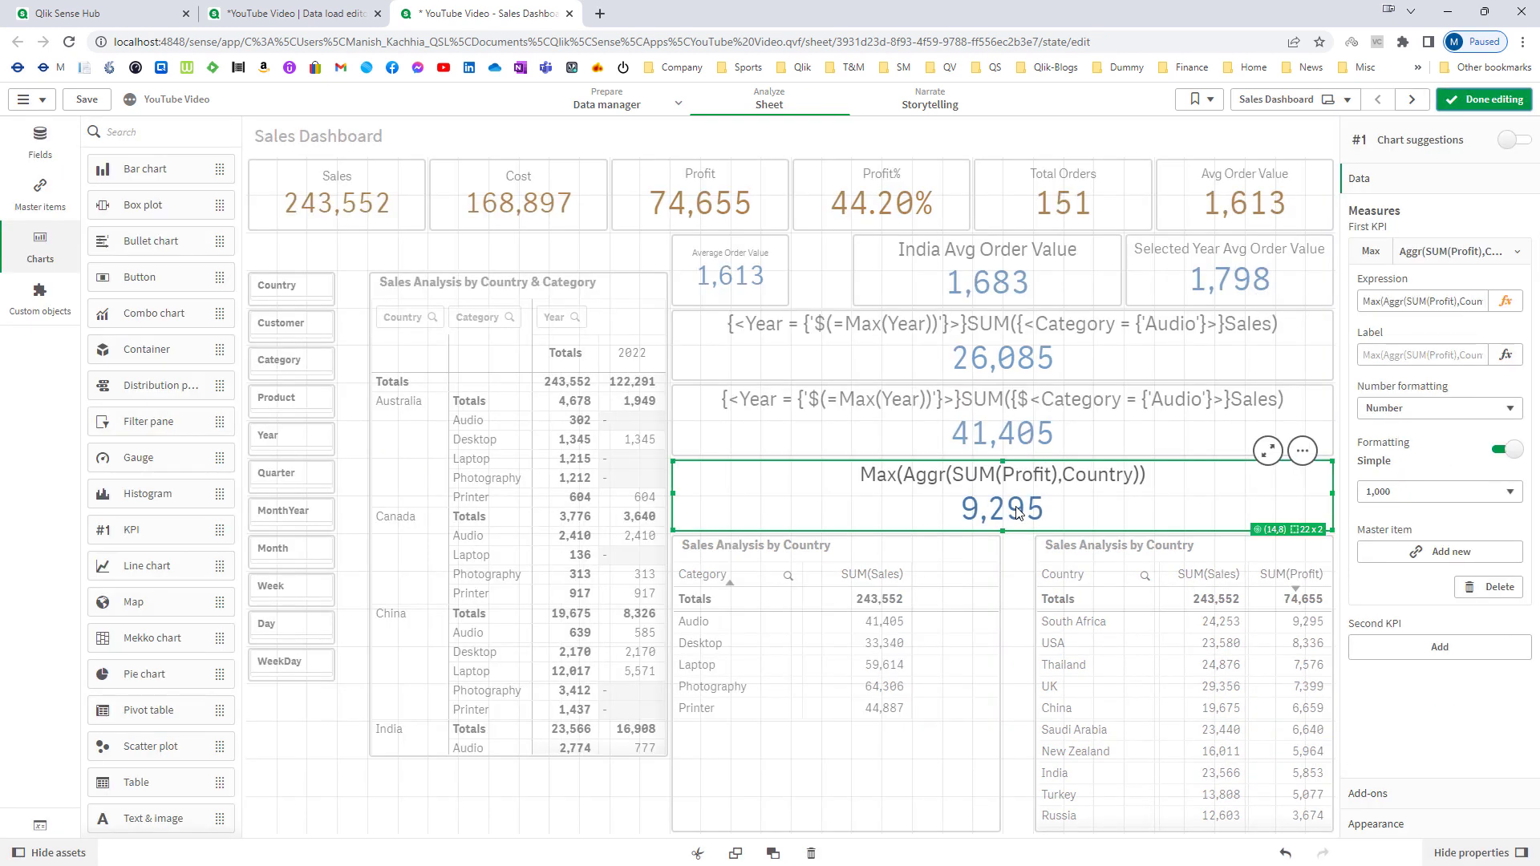
left_click(1505, 302)
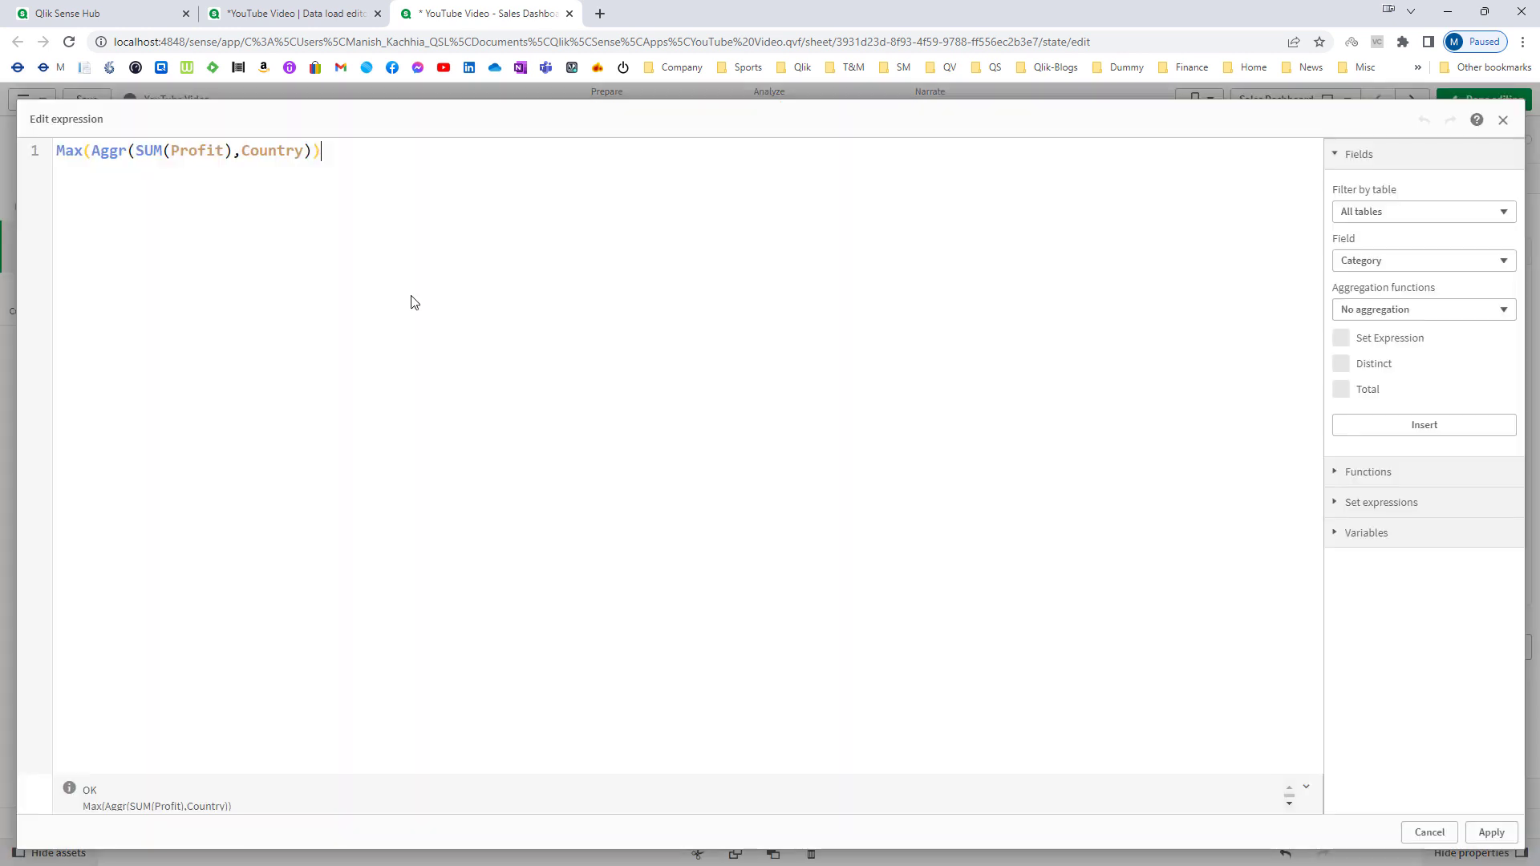
left_click(171, 151)
type("{")
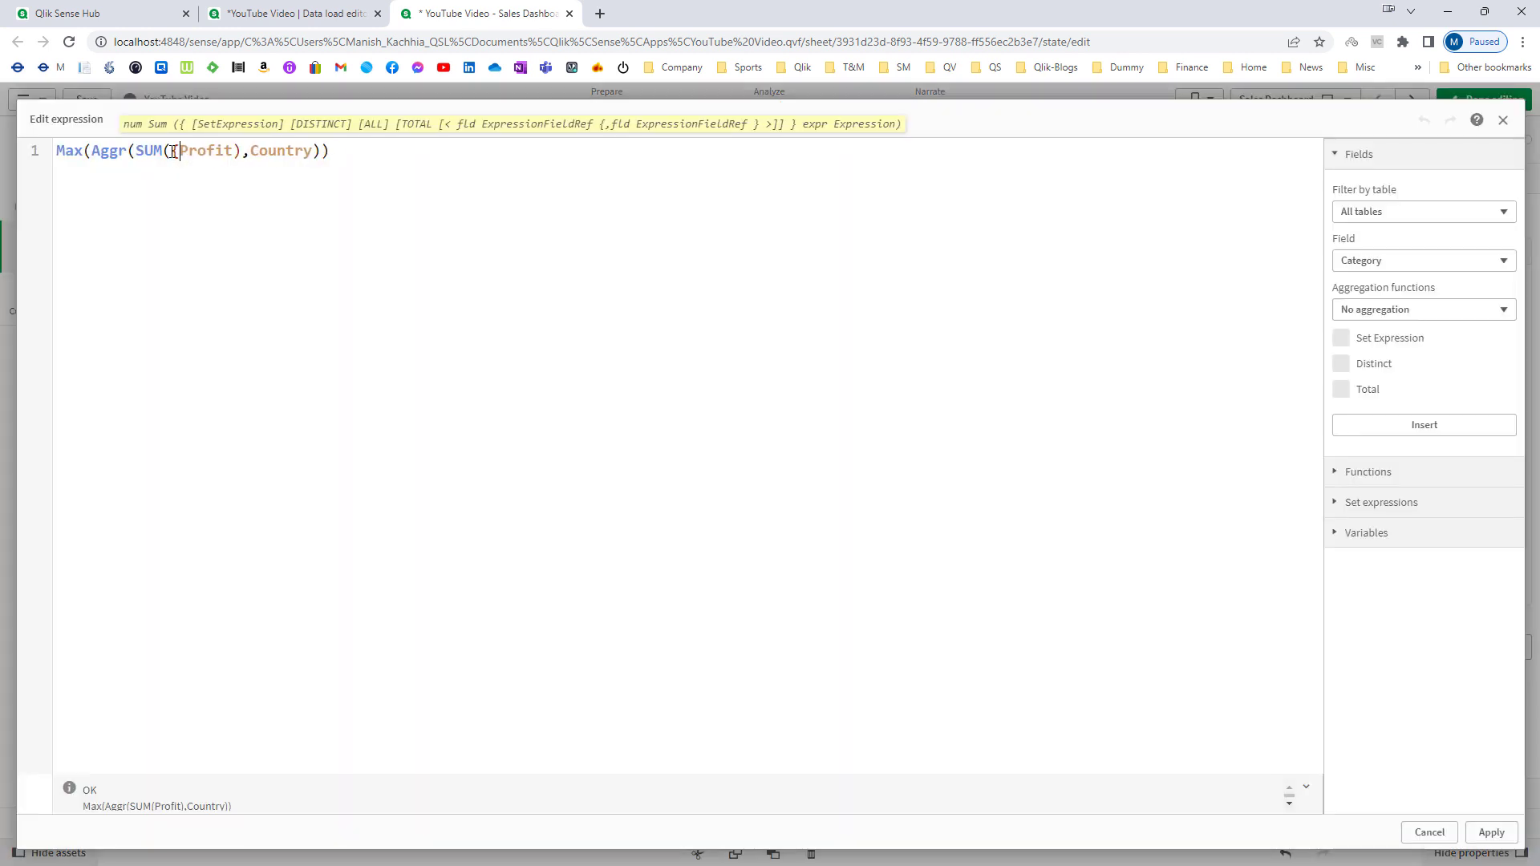
type("<Year =")
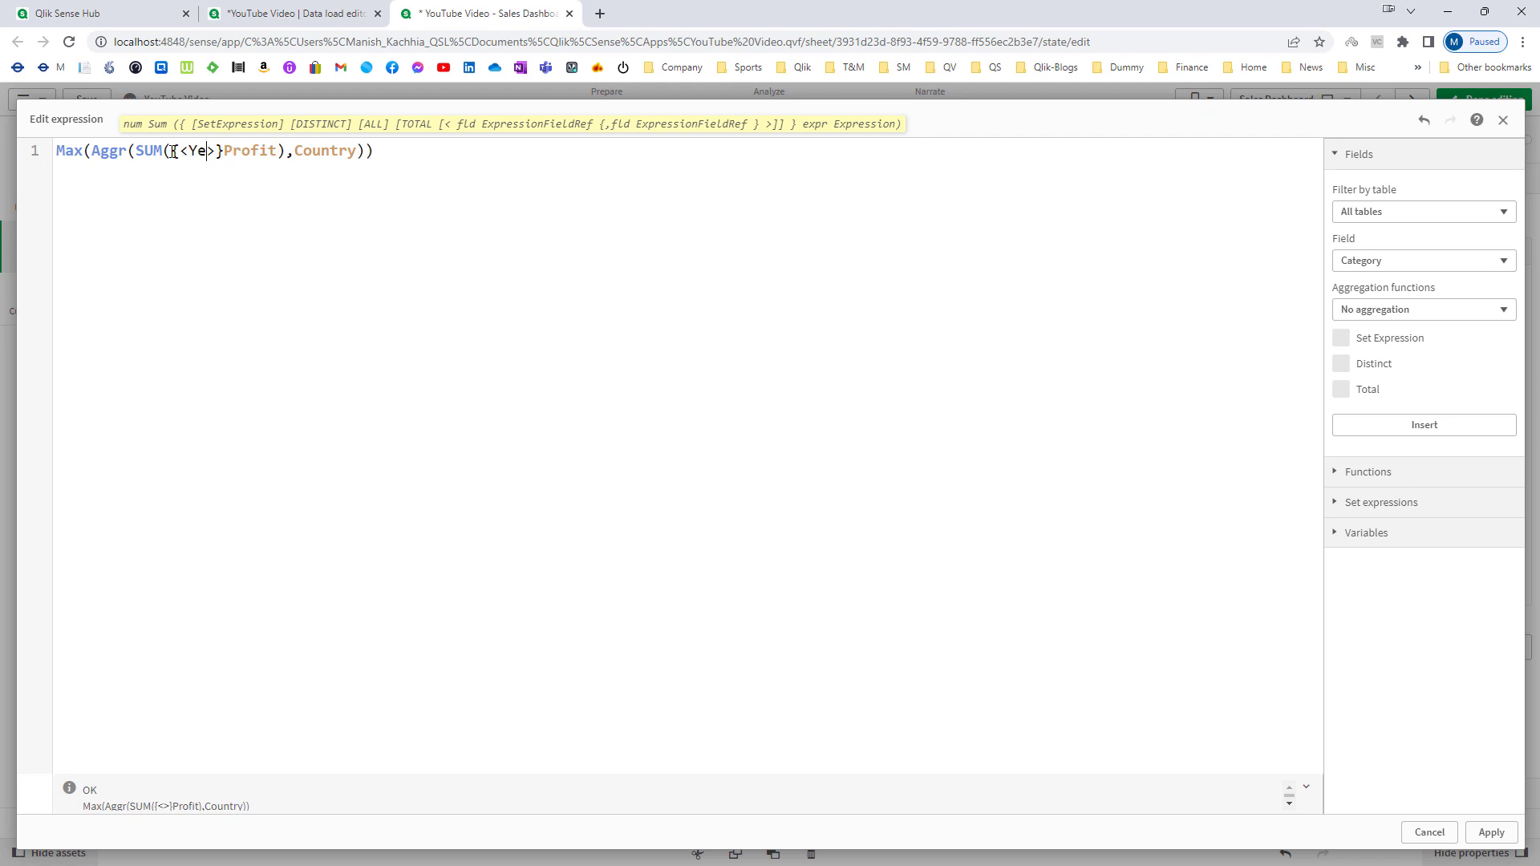
type(" {'$")
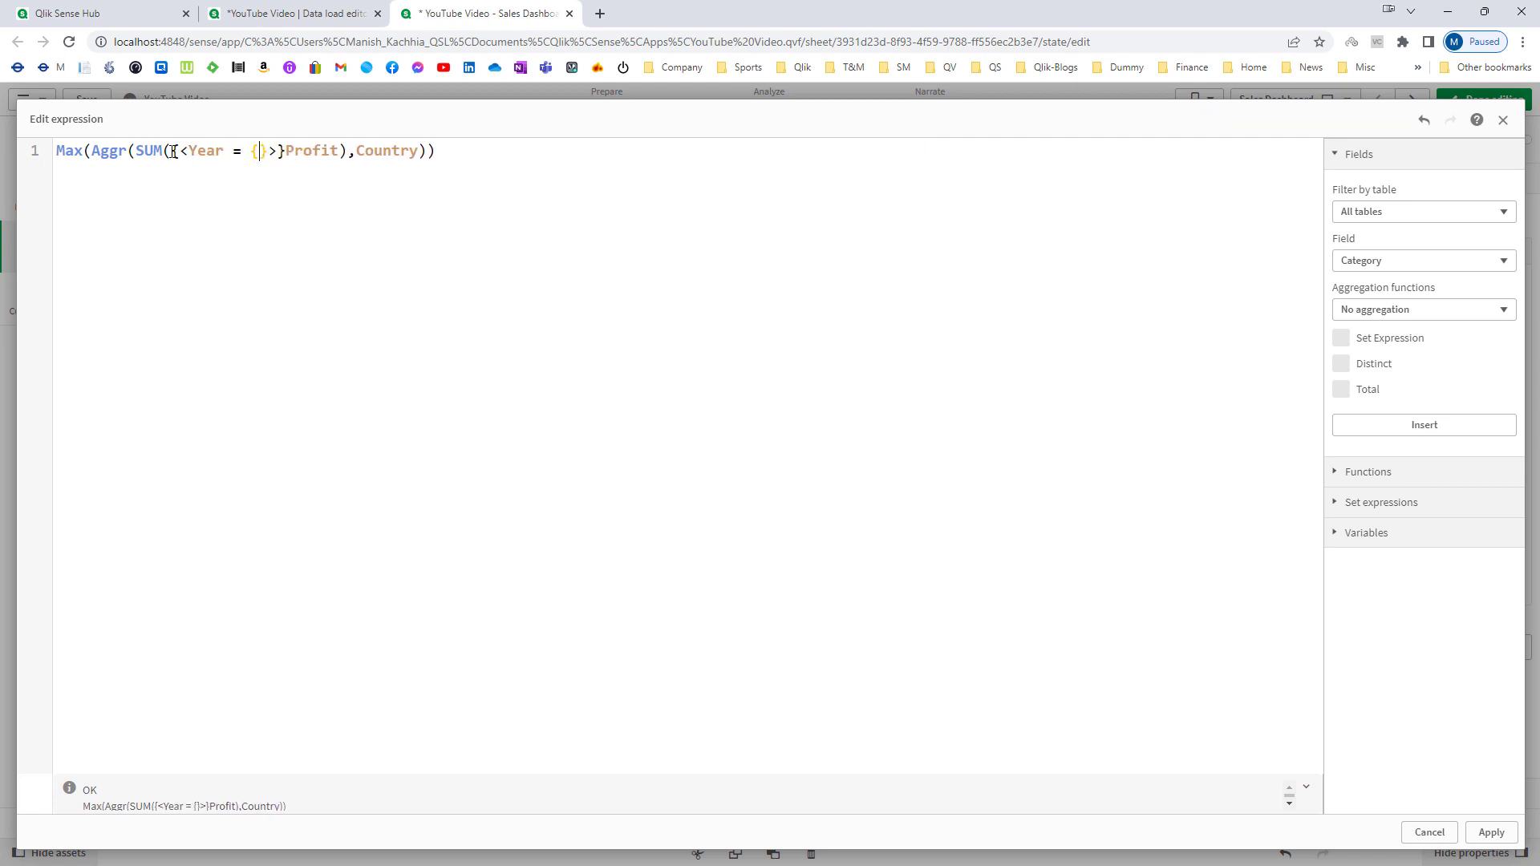
type("(")
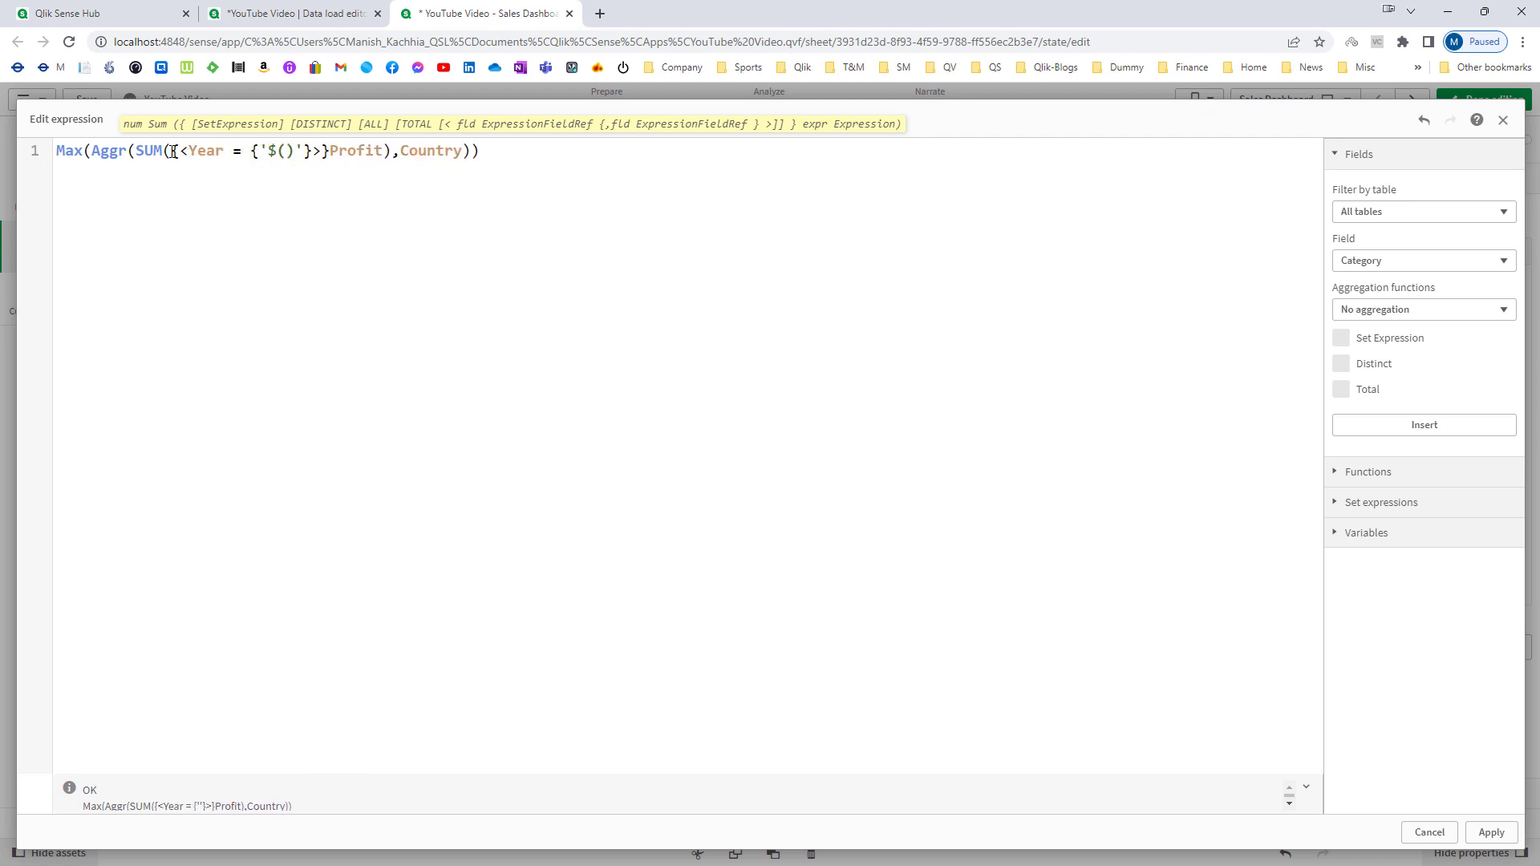
type("=Max(")
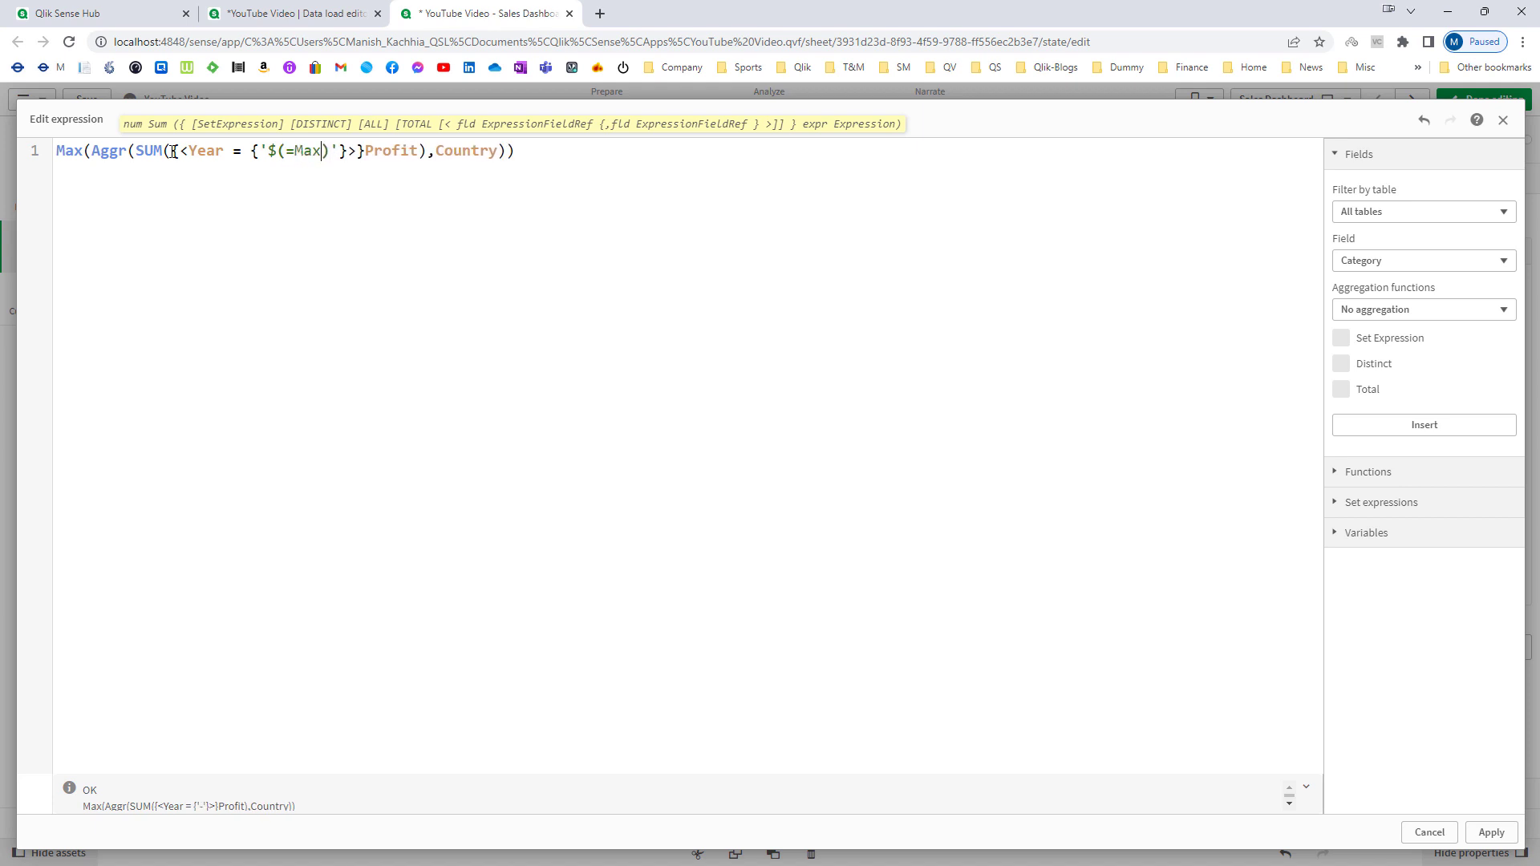
type("Year")
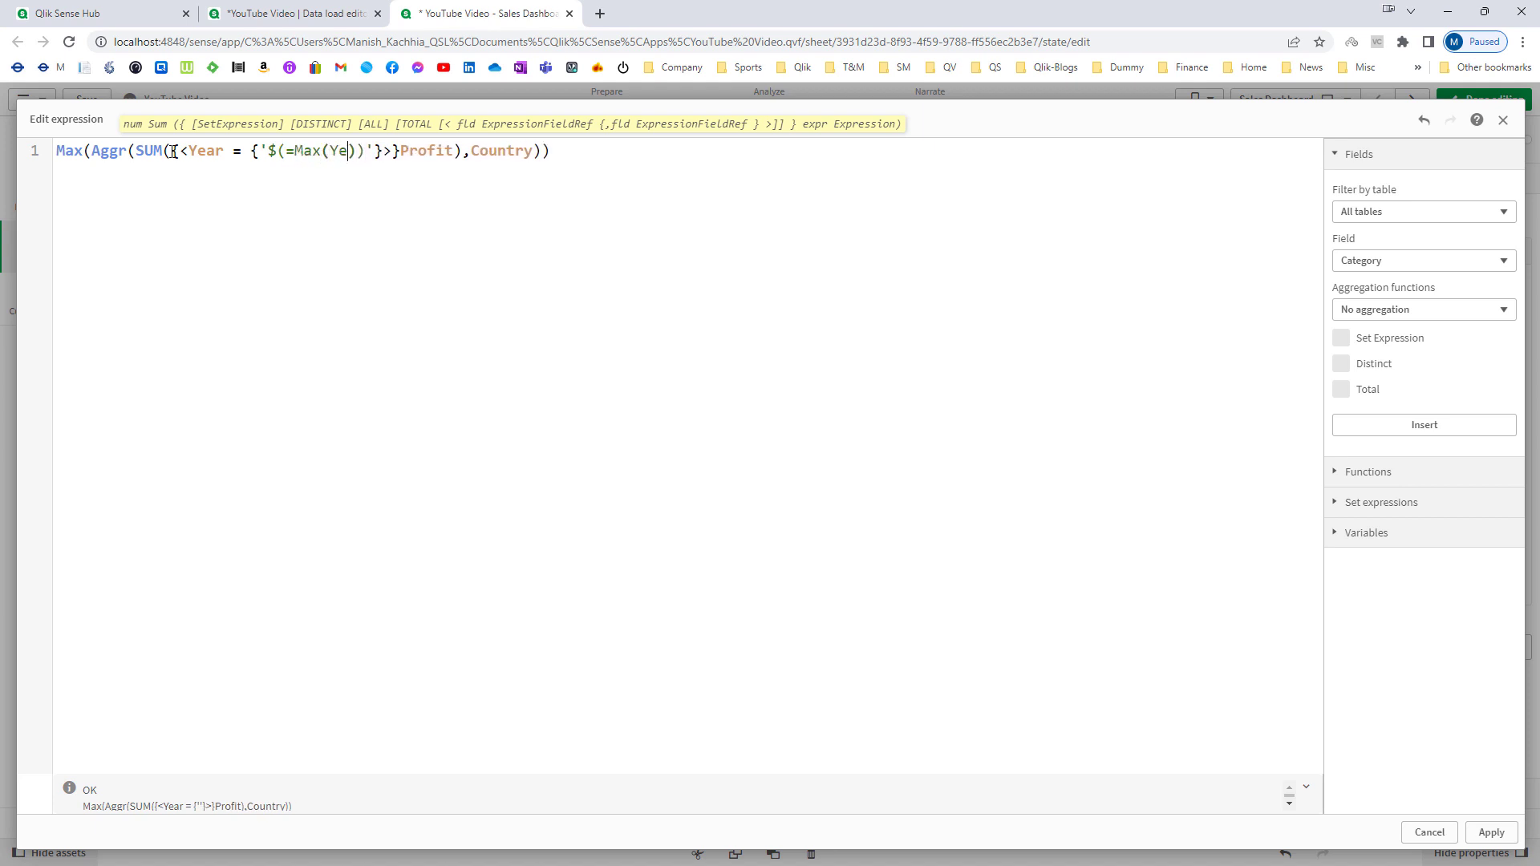
left_click(1490, 831)
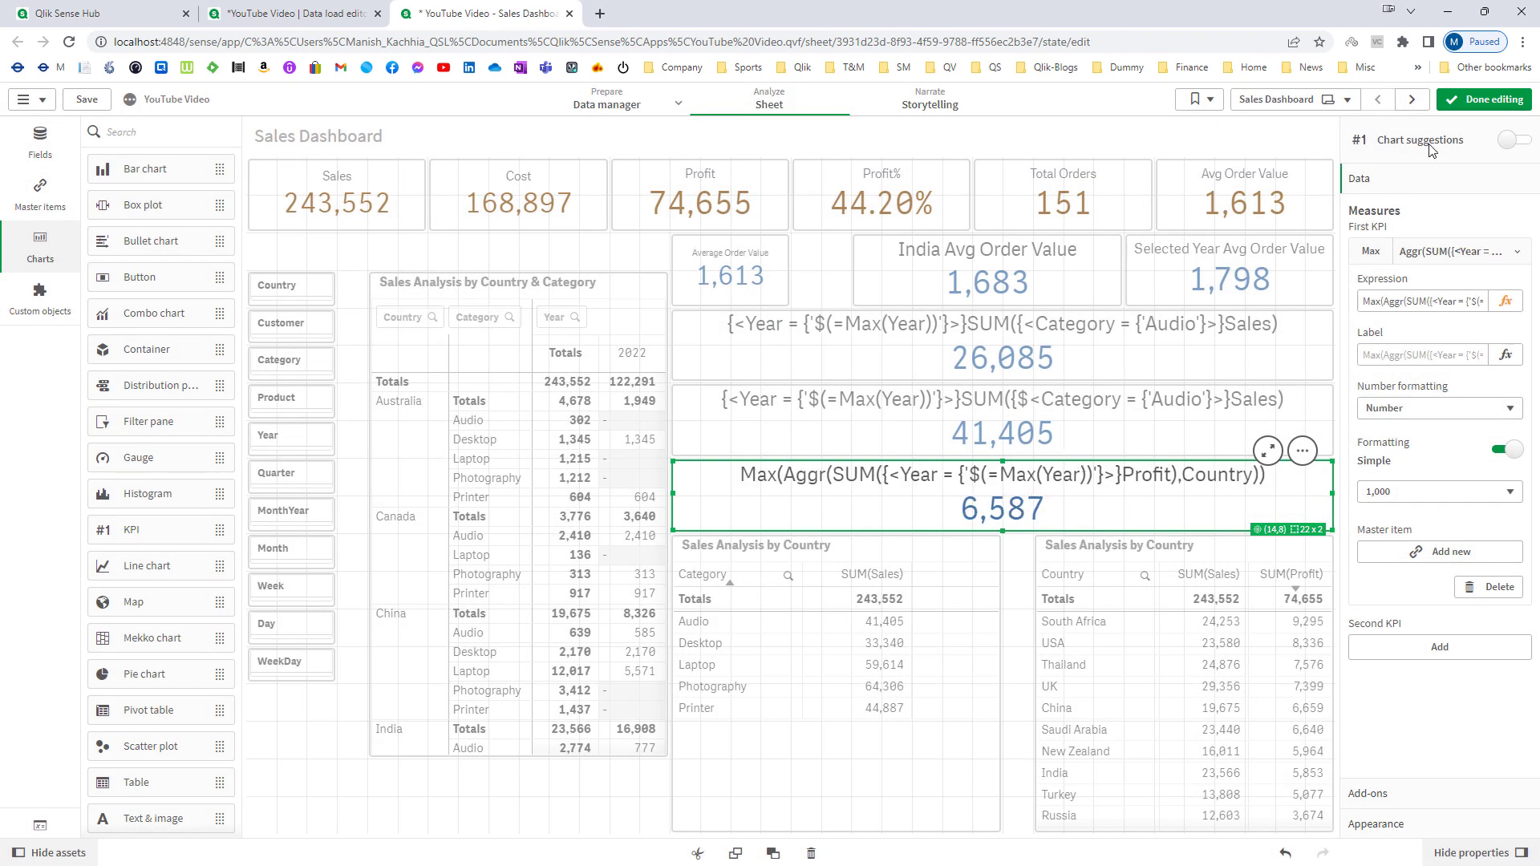
- Leave edit mode and filter the sheet to Year 2022 from the Sales Analysis by Country & Category pivot table
left_click(1483, 98)
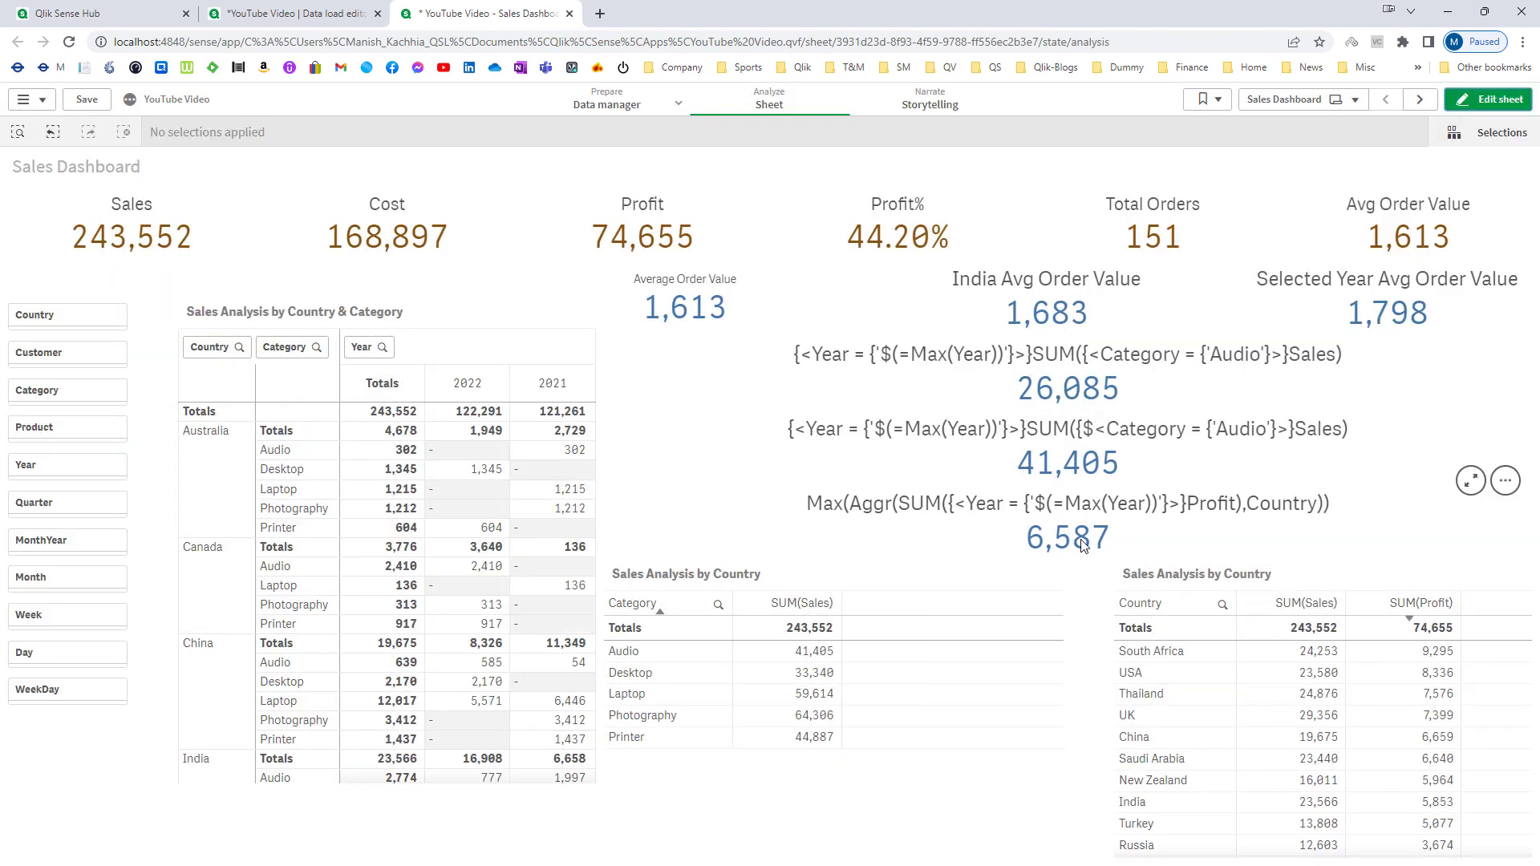
left_click(468, 388)
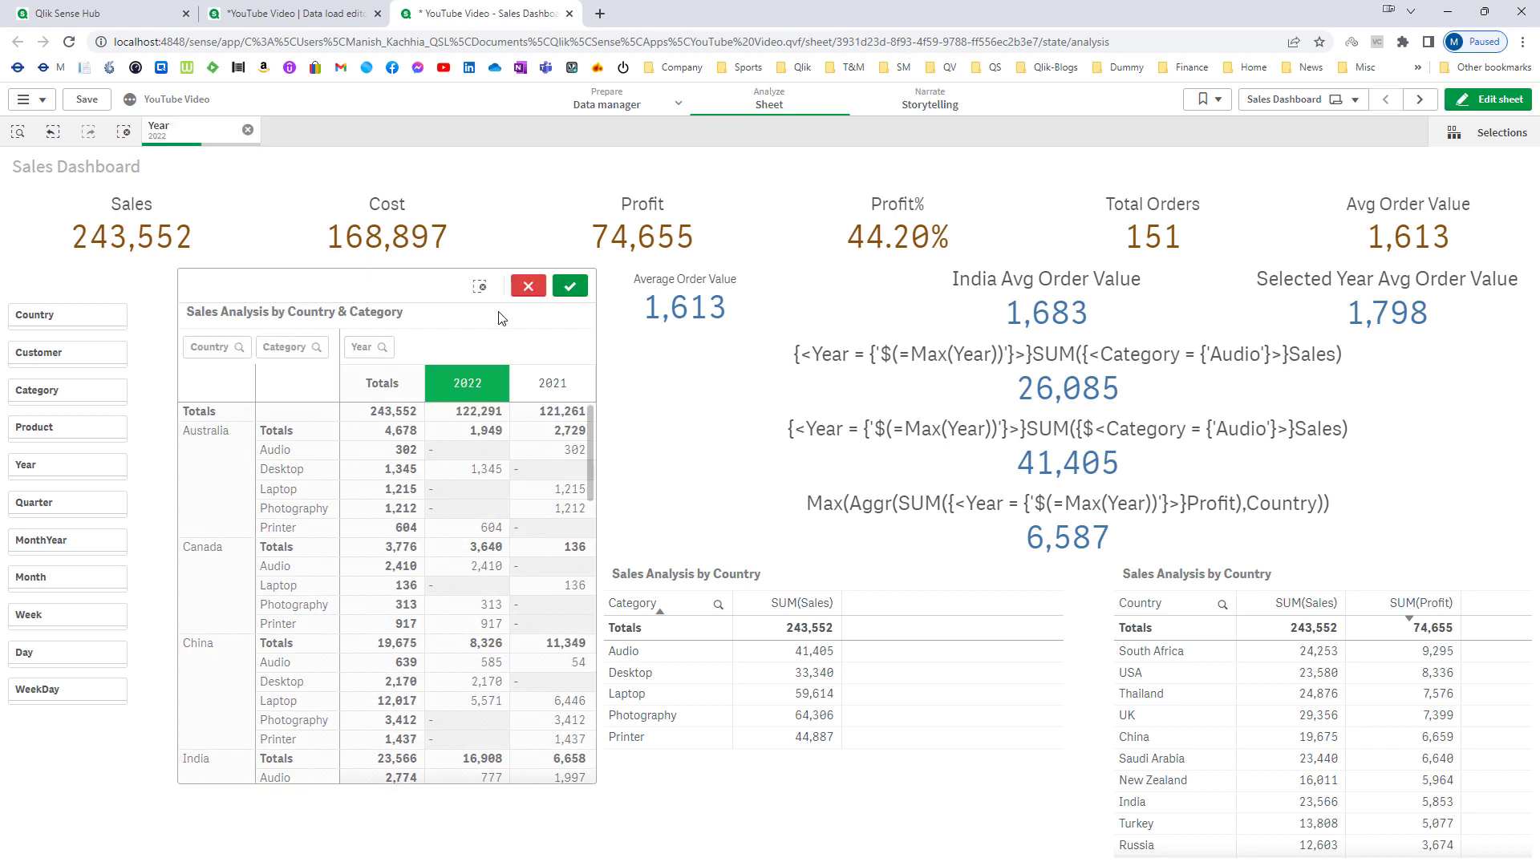
left_click(571, 286)
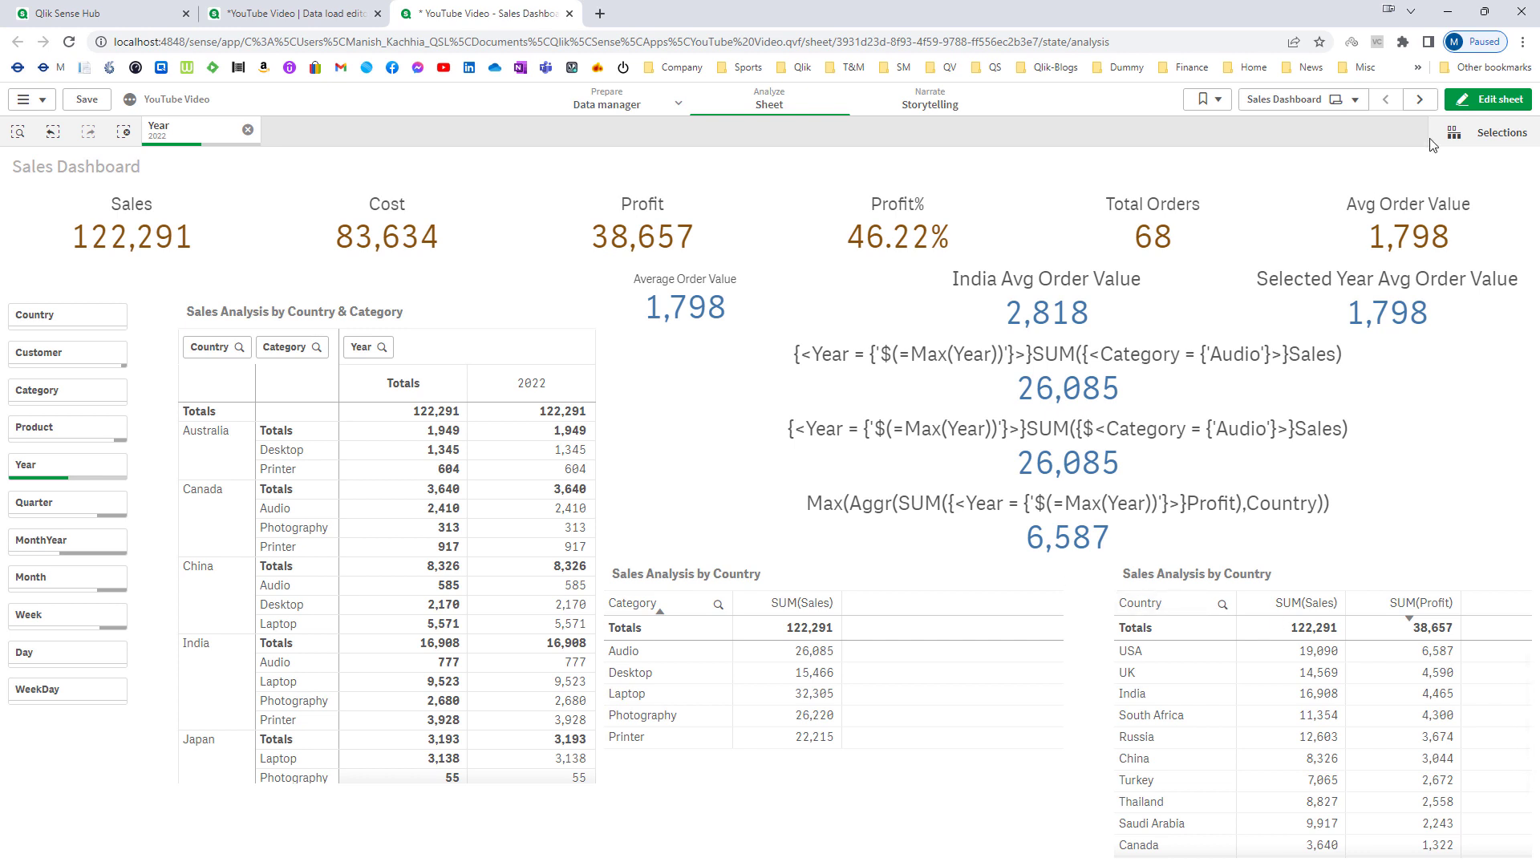
- Return to editing and prefix the Max(Aggr()) KPI's expression with the outer set {<Quarter = {'Q1'}>}, applying the change
left_click(1492, 99)
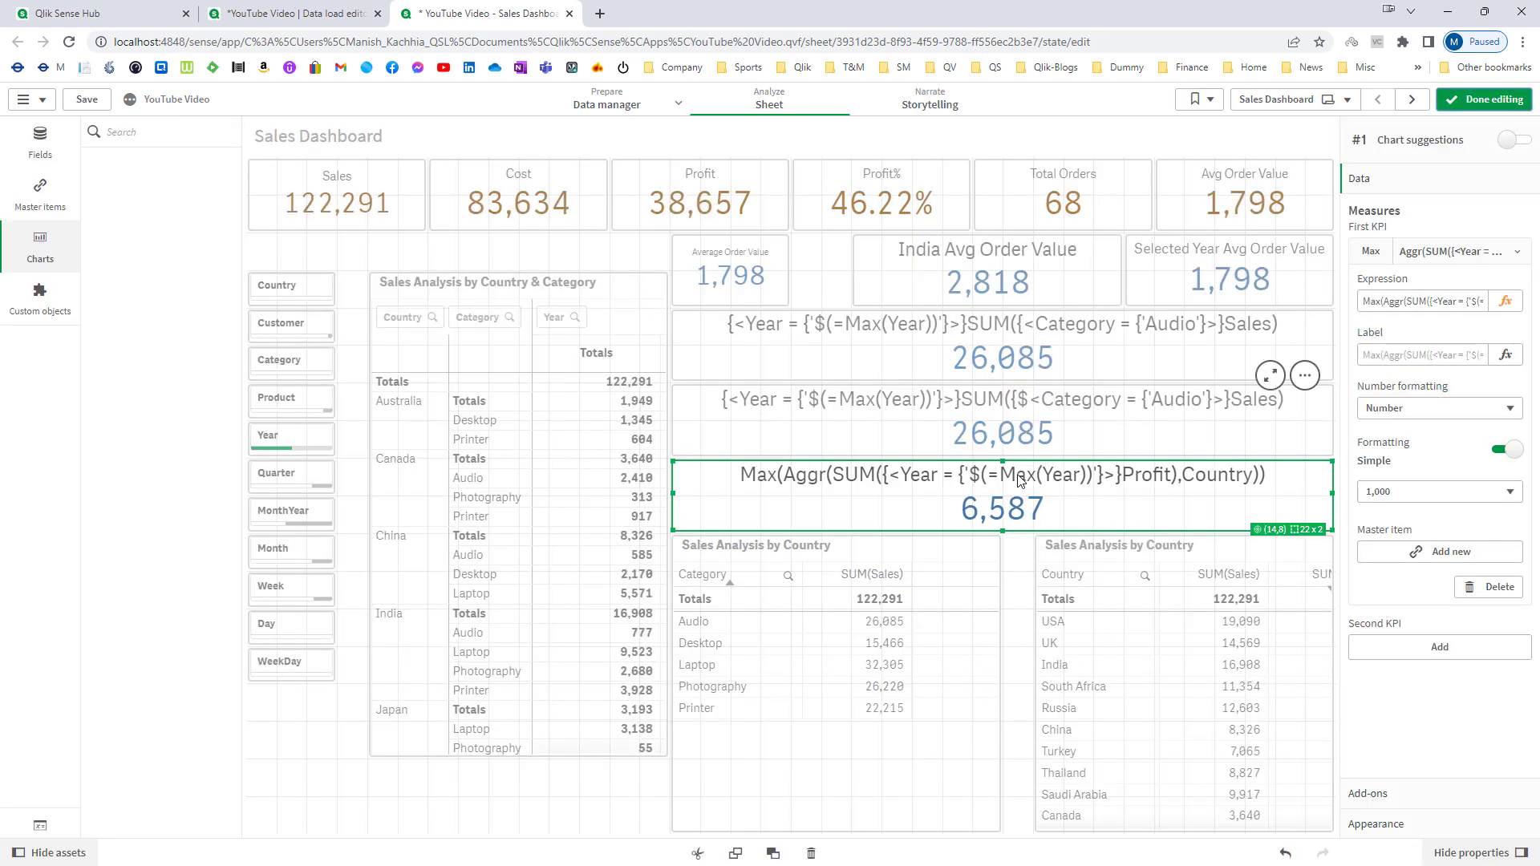
left_click(1505, 301)
left_click(58, 151)
type("{<Quarter ")
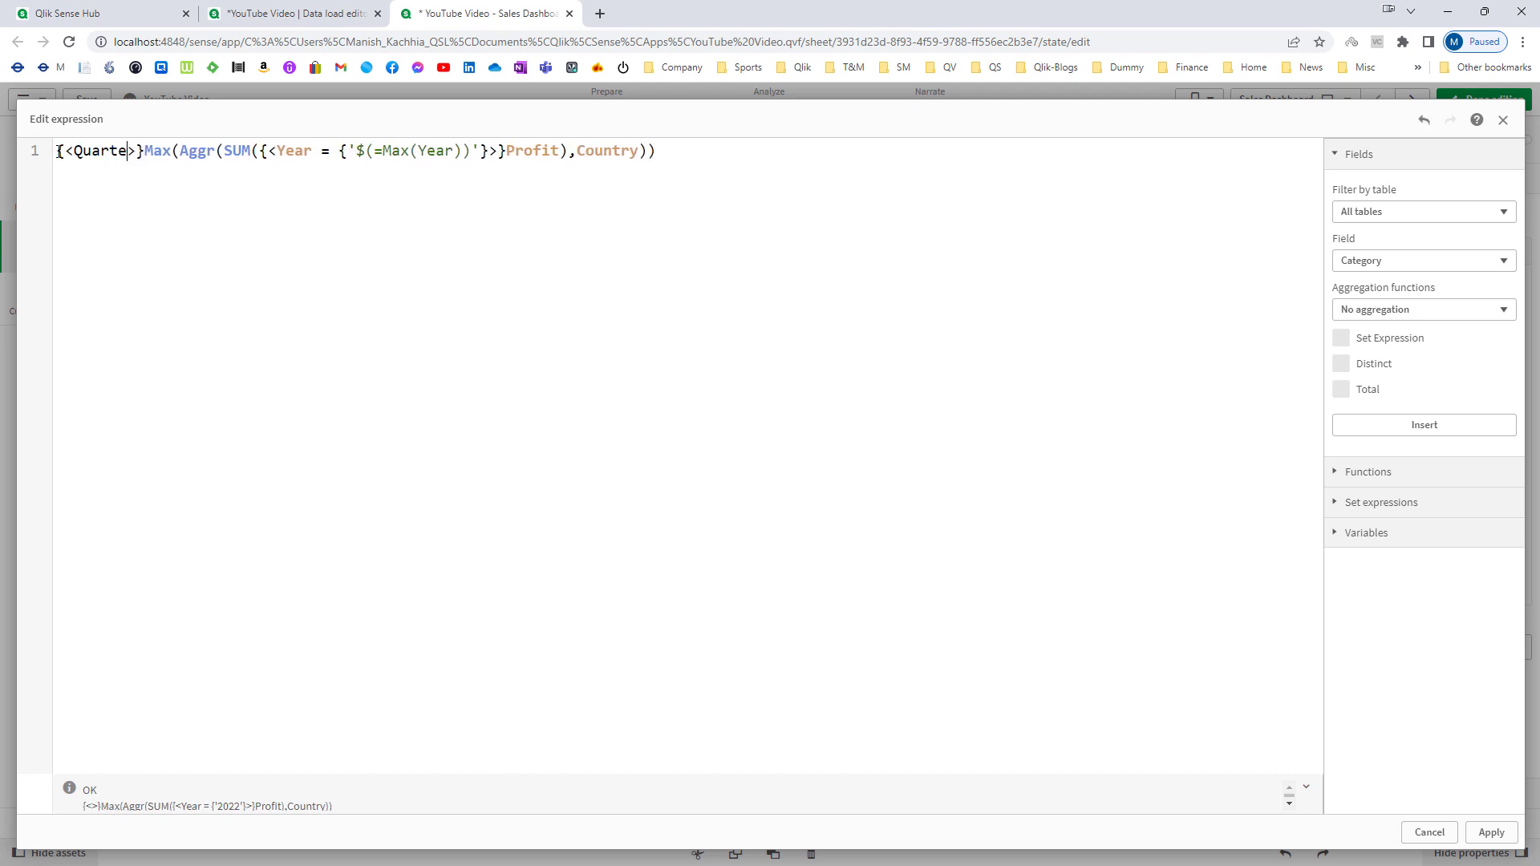
type("= {")
key("Left")
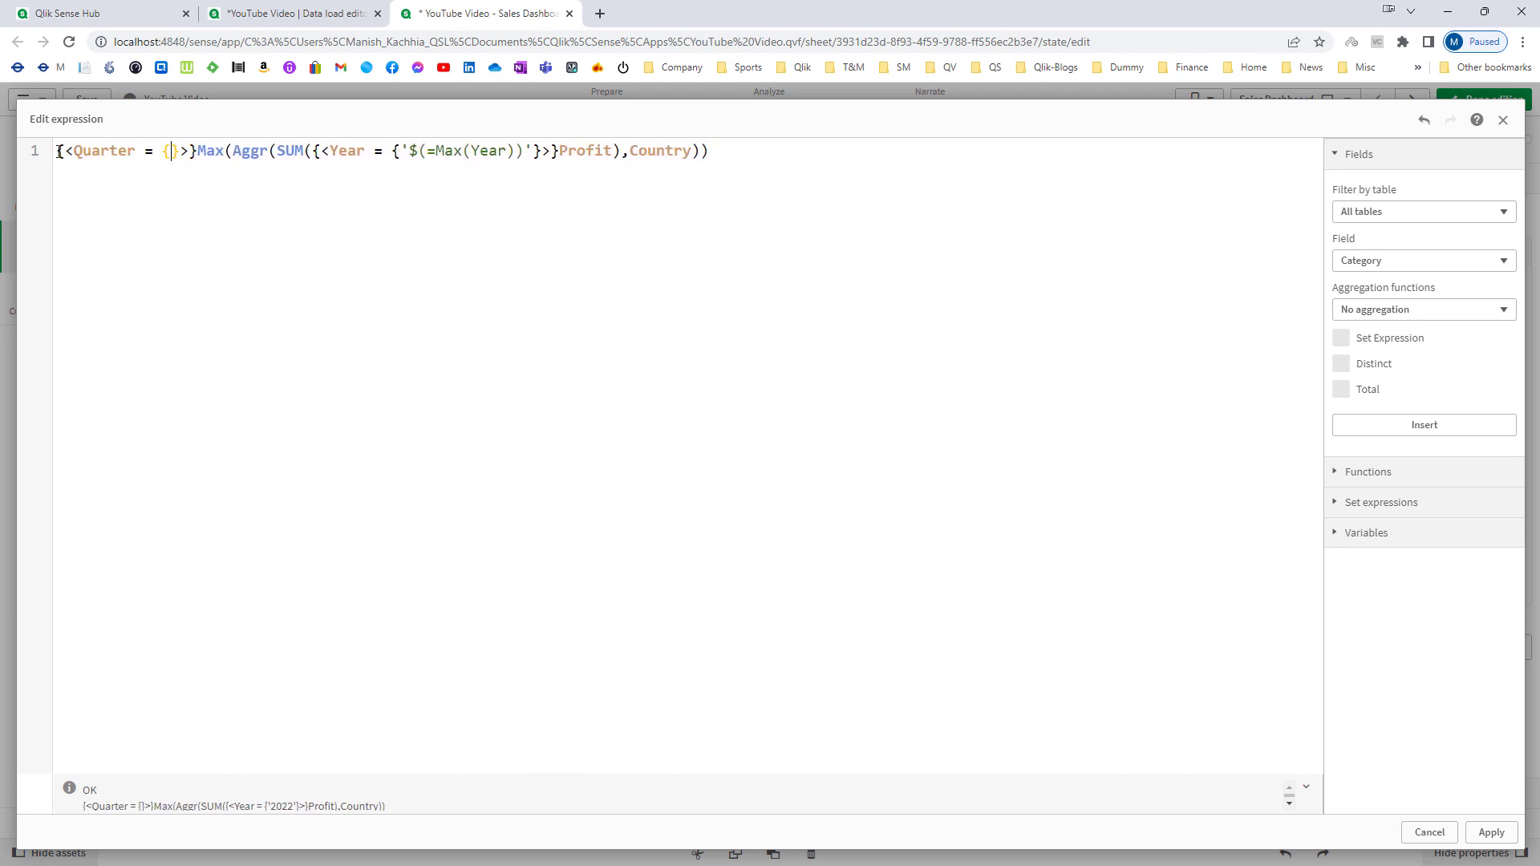
type("'Q1")
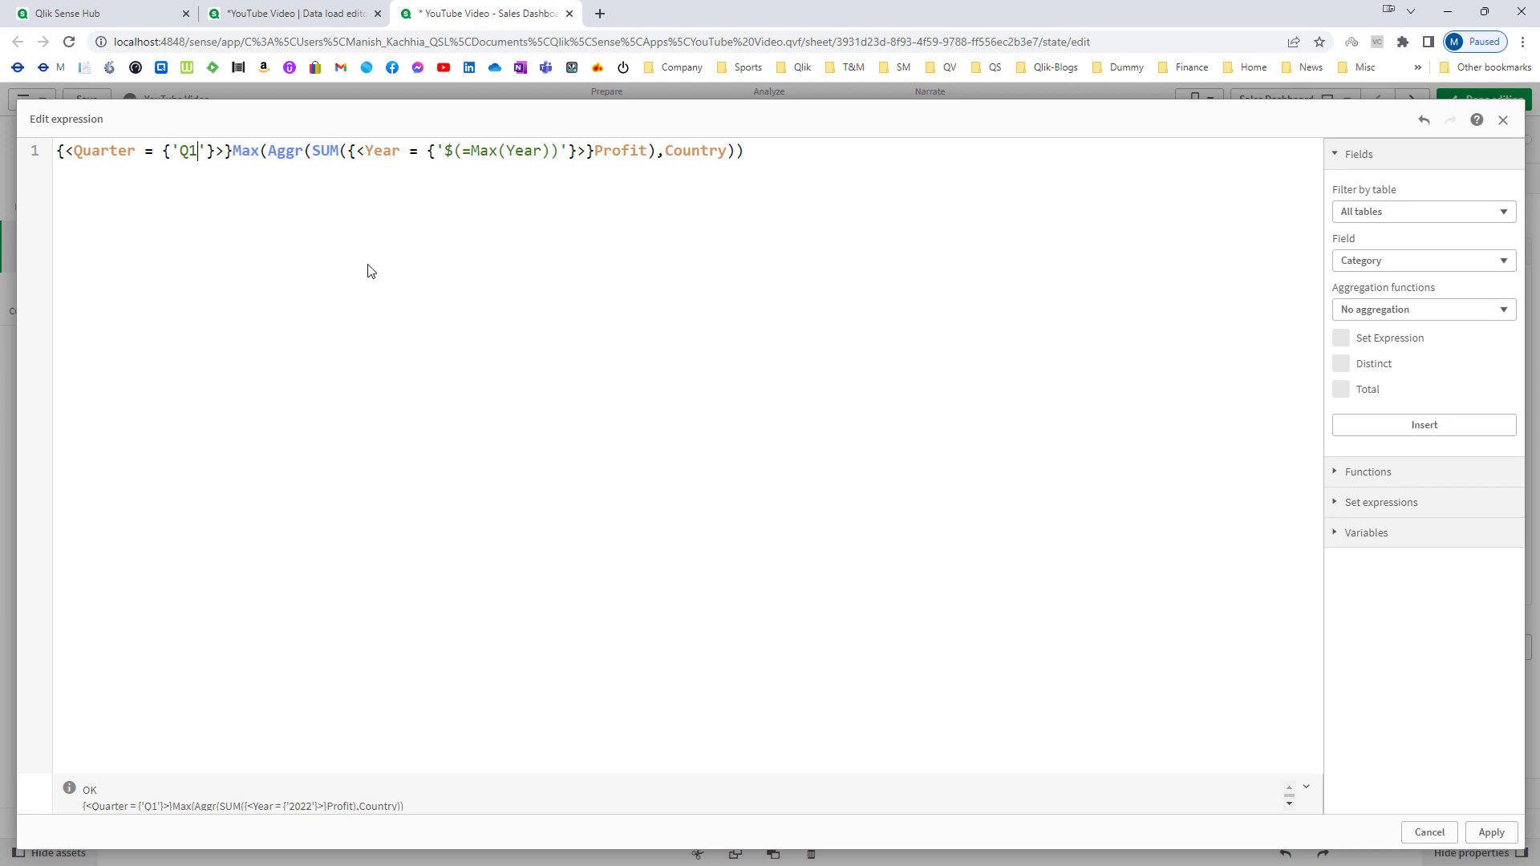
left_click(1488, 832)
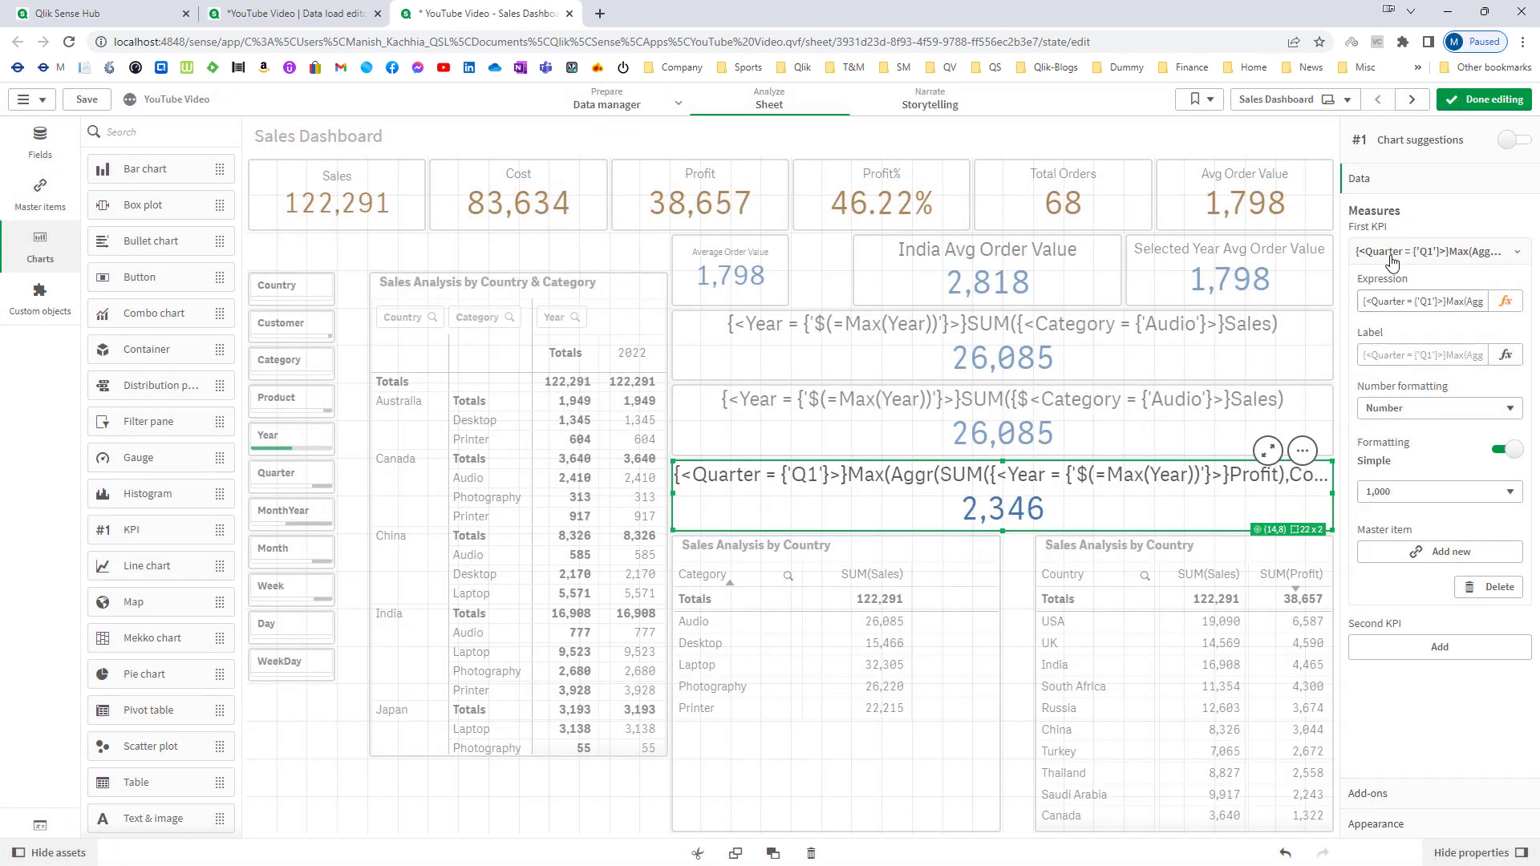
- Check the KPIs outside edit mode with Quarter filtered to Q1, and clear all selections
left_click(1466, 104)
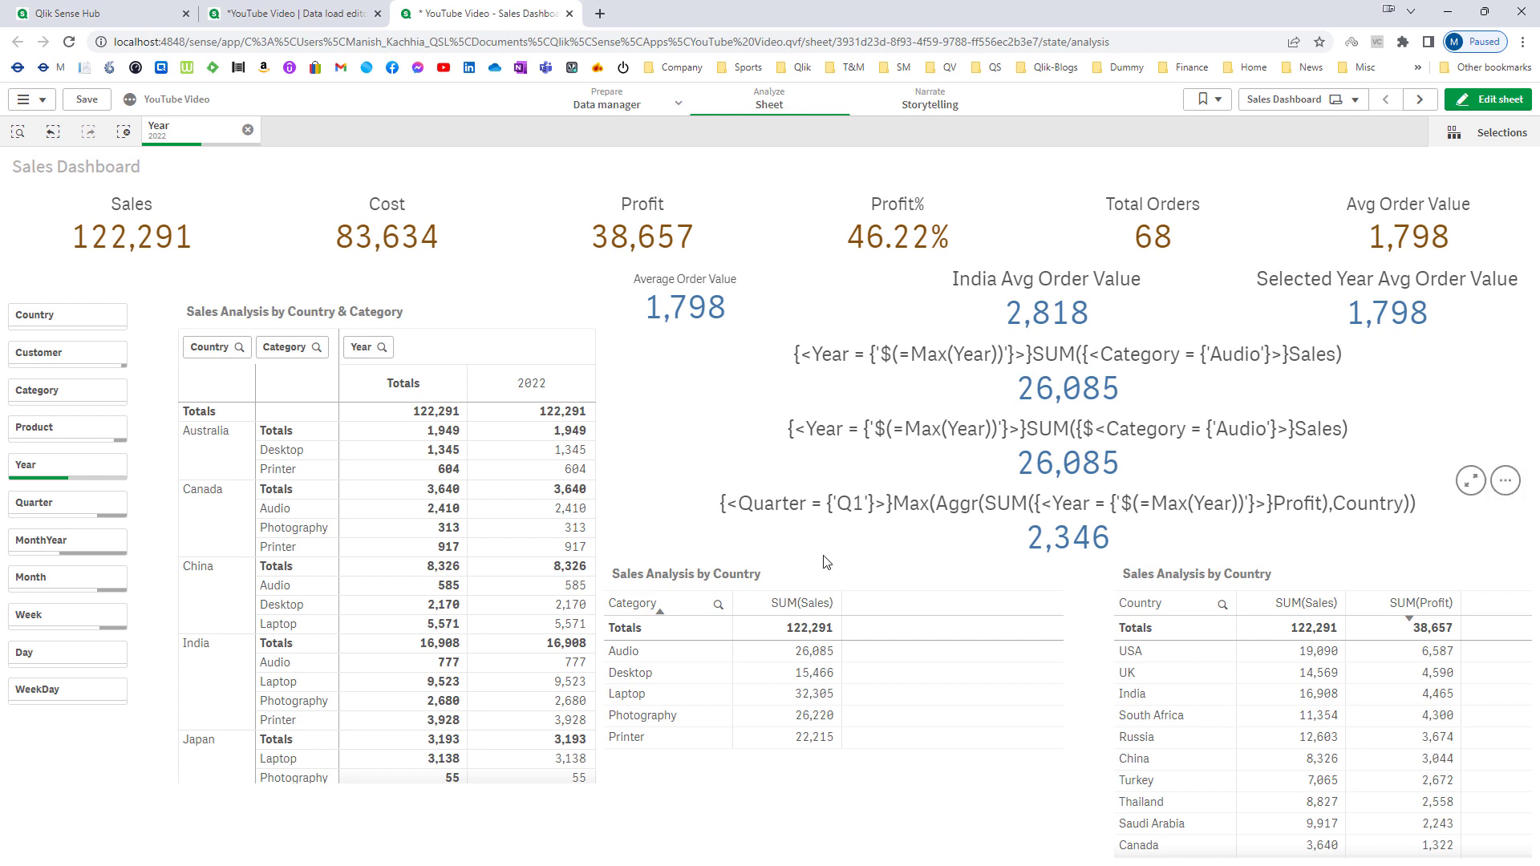
left_click(68, 504)
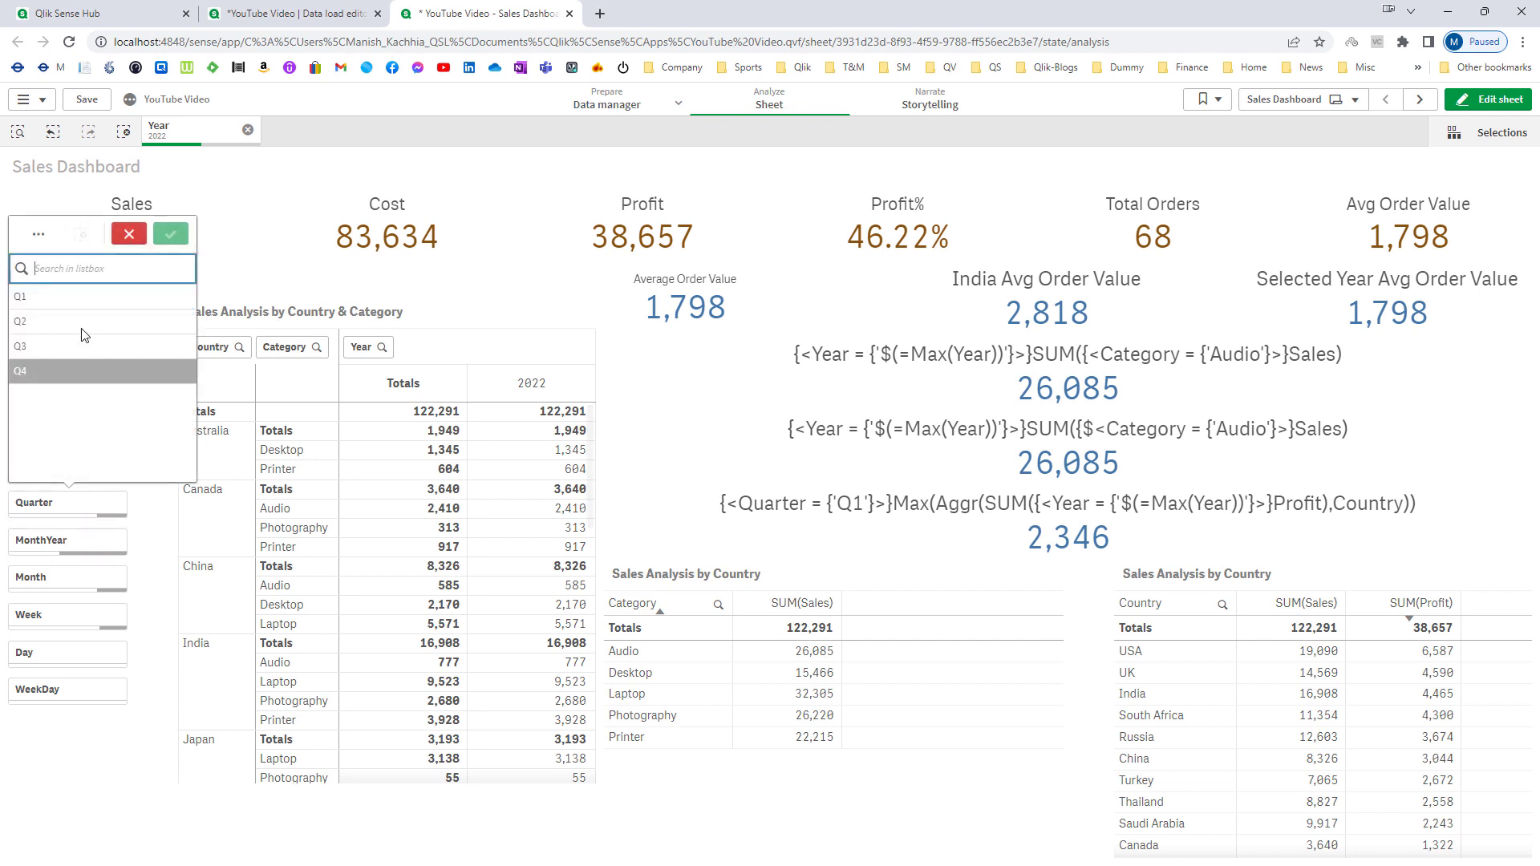
left_click(88, 296)
left_click(163, 236)
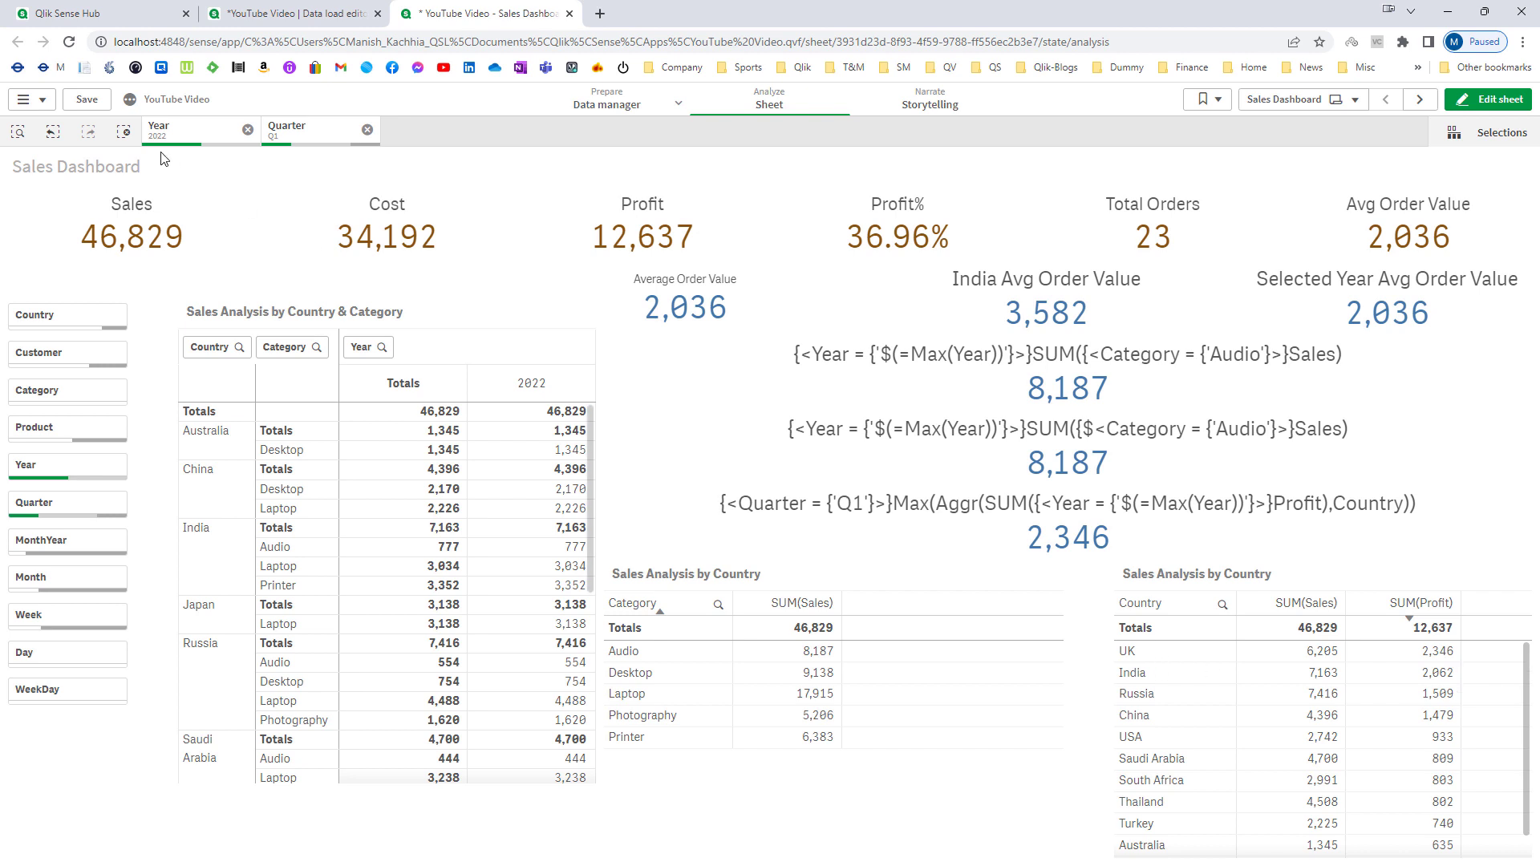
left_click(122, 130)
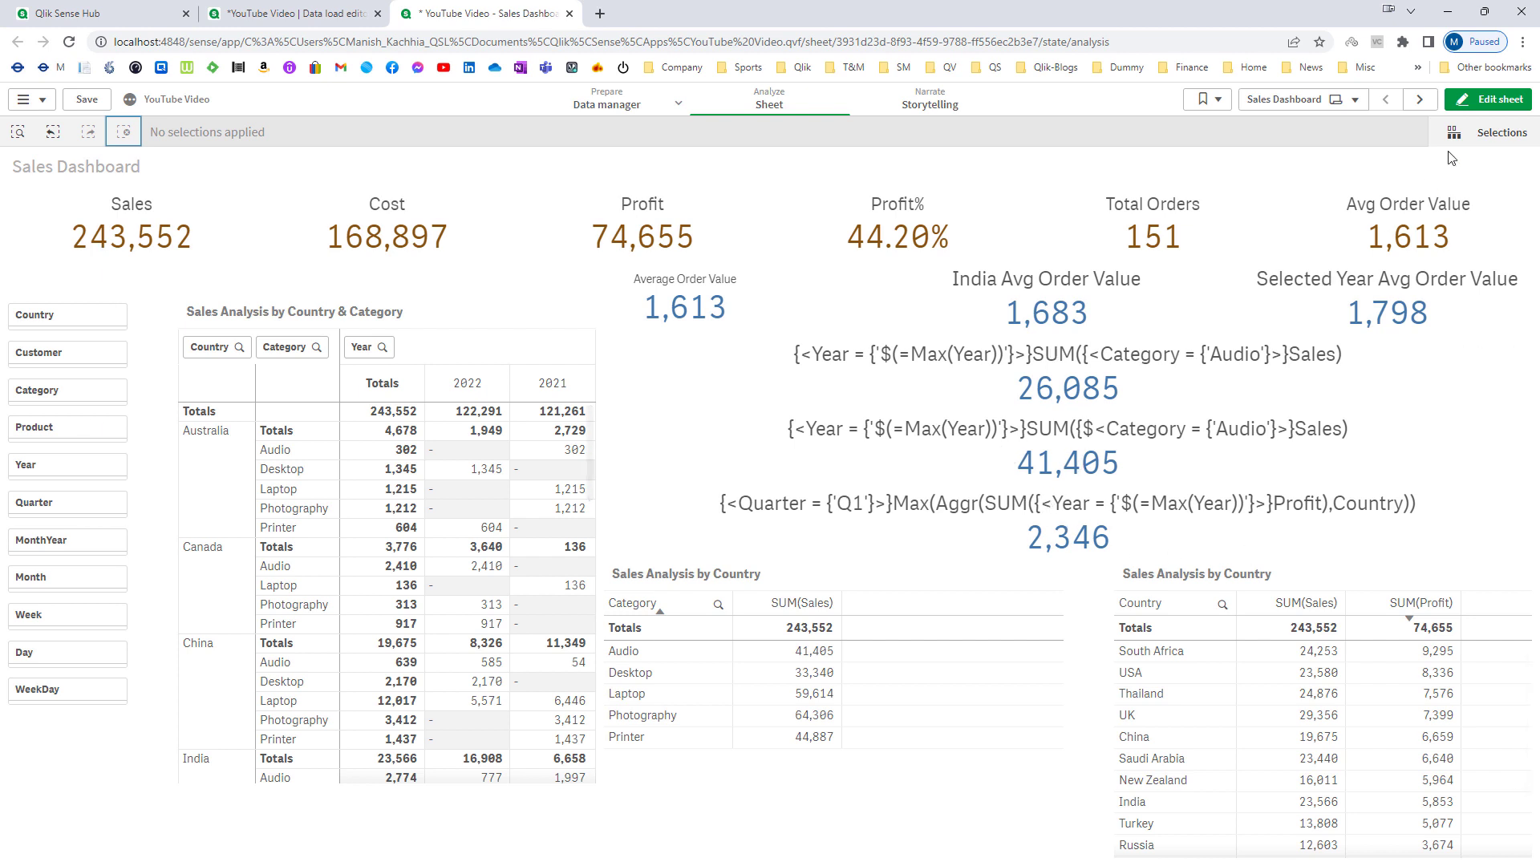
- In the upper wide KPI's expression, remove the Category = {'Audio'} condition from the inner set of SUM(Sales)
left_click(1488, 99)
left_click(1315, 345)
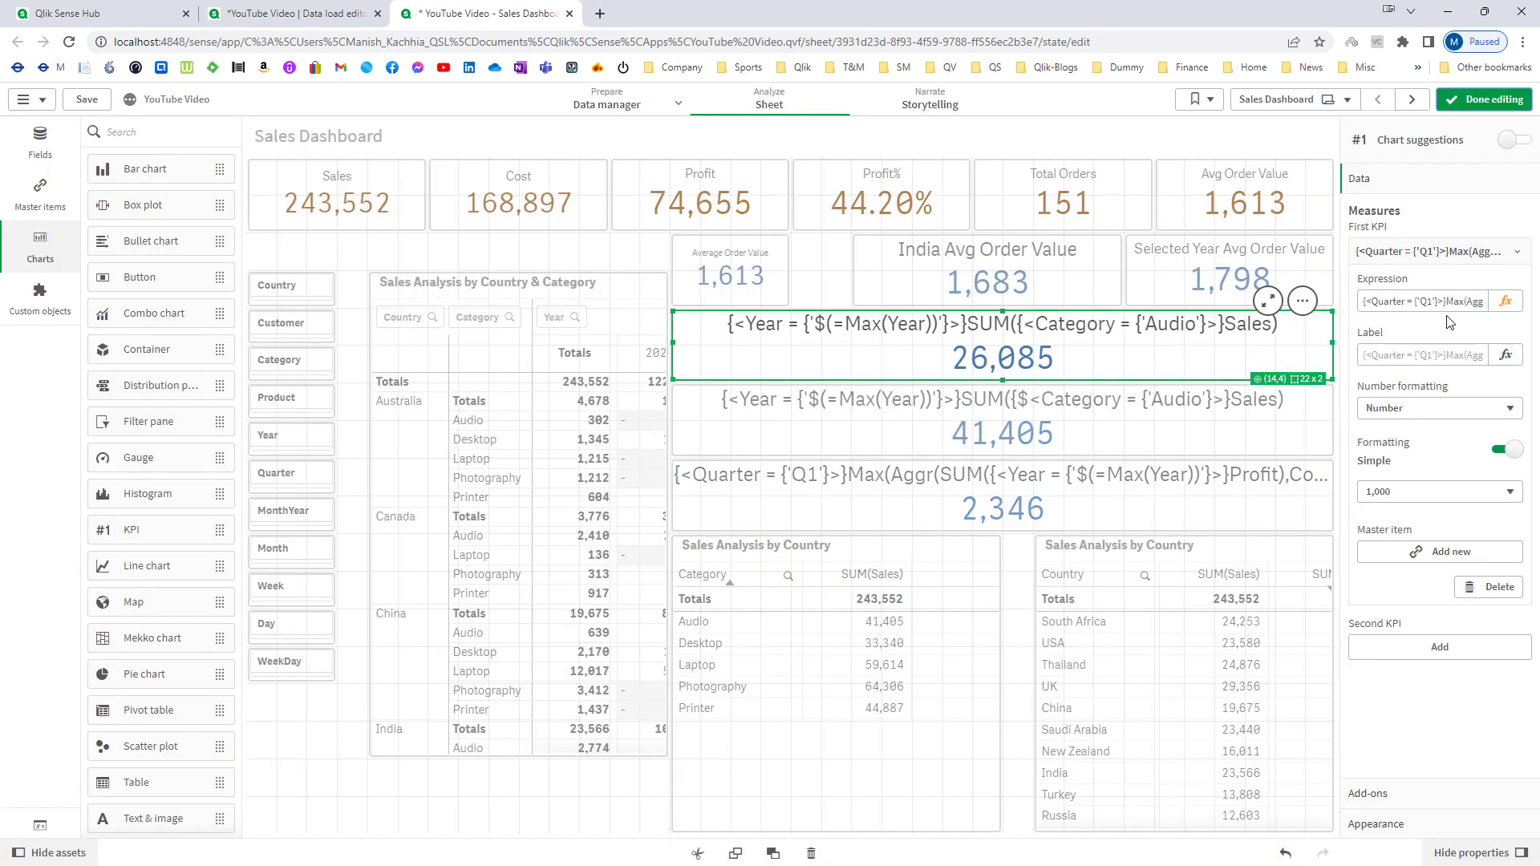
left_click(1505, 301)
key("Escape")
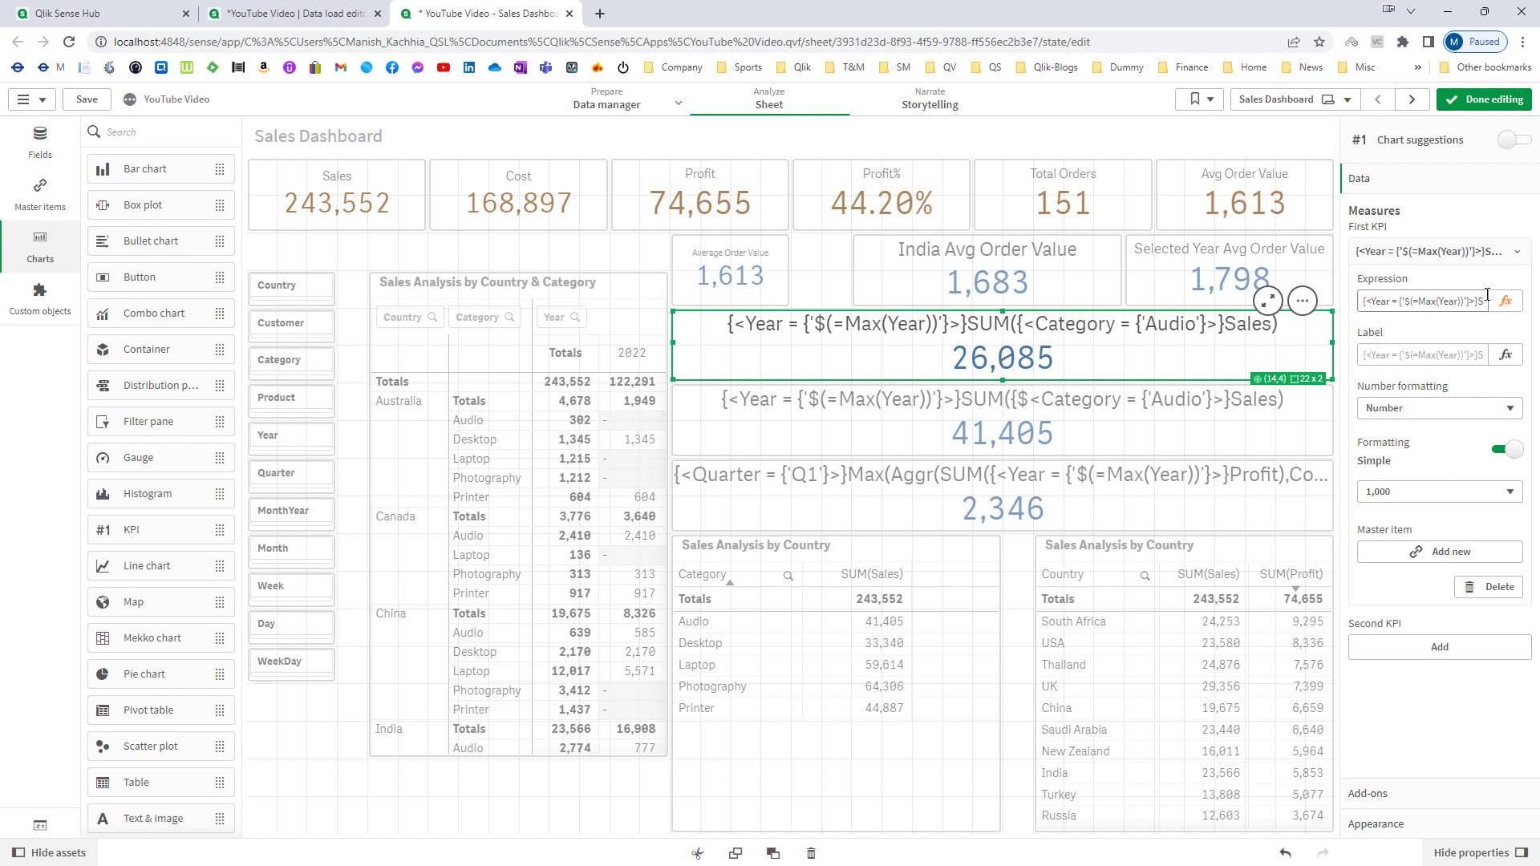
key("Return")
left_click_drag(393, 155, 547, 153)
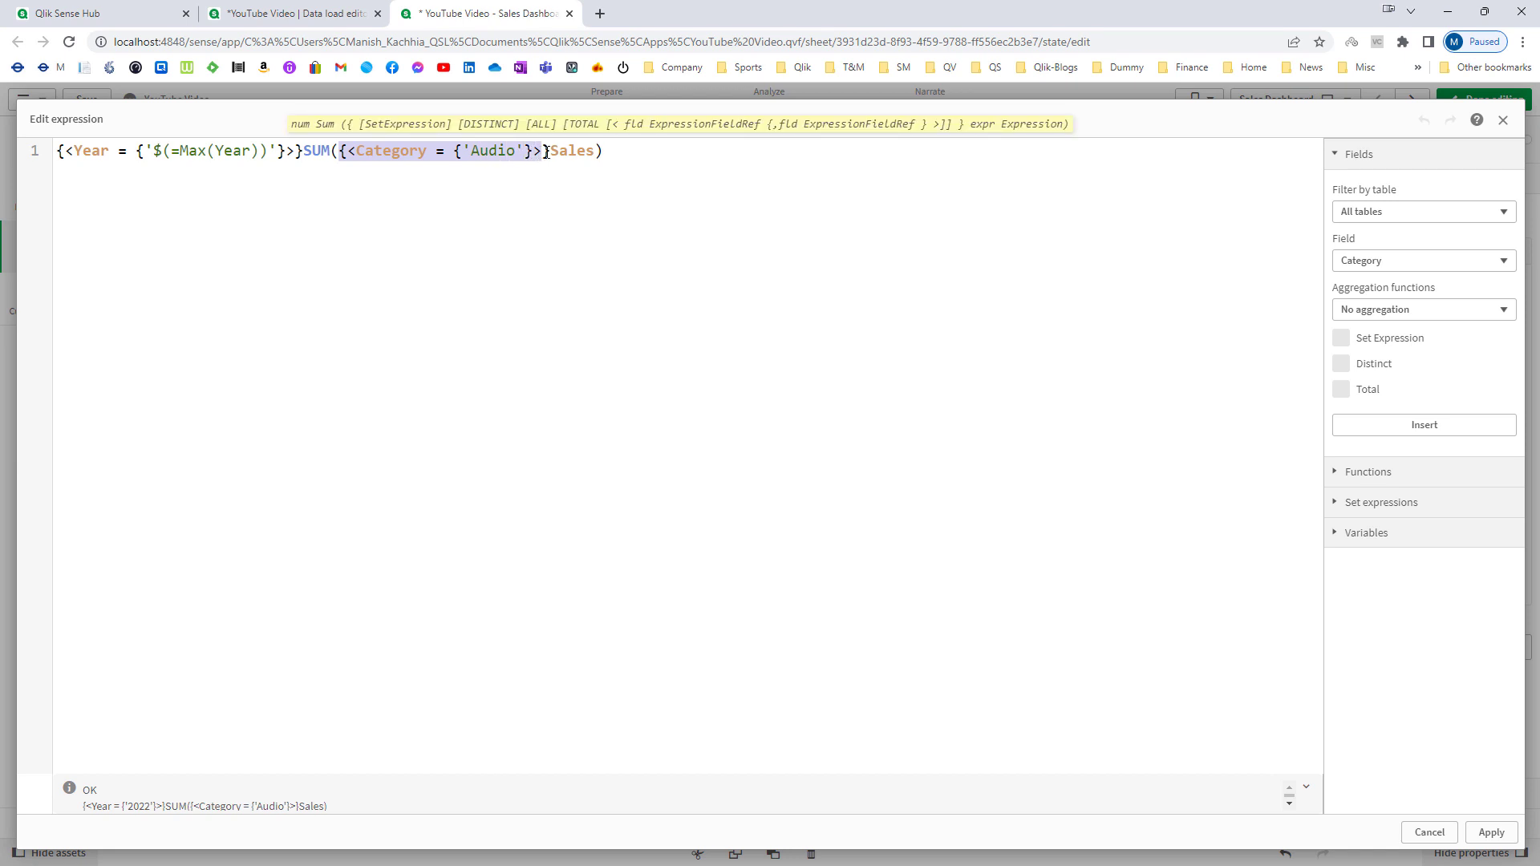
left_click(536, 154)
left_click_drag(359, 157, 533, 154)
key("BackSpace")
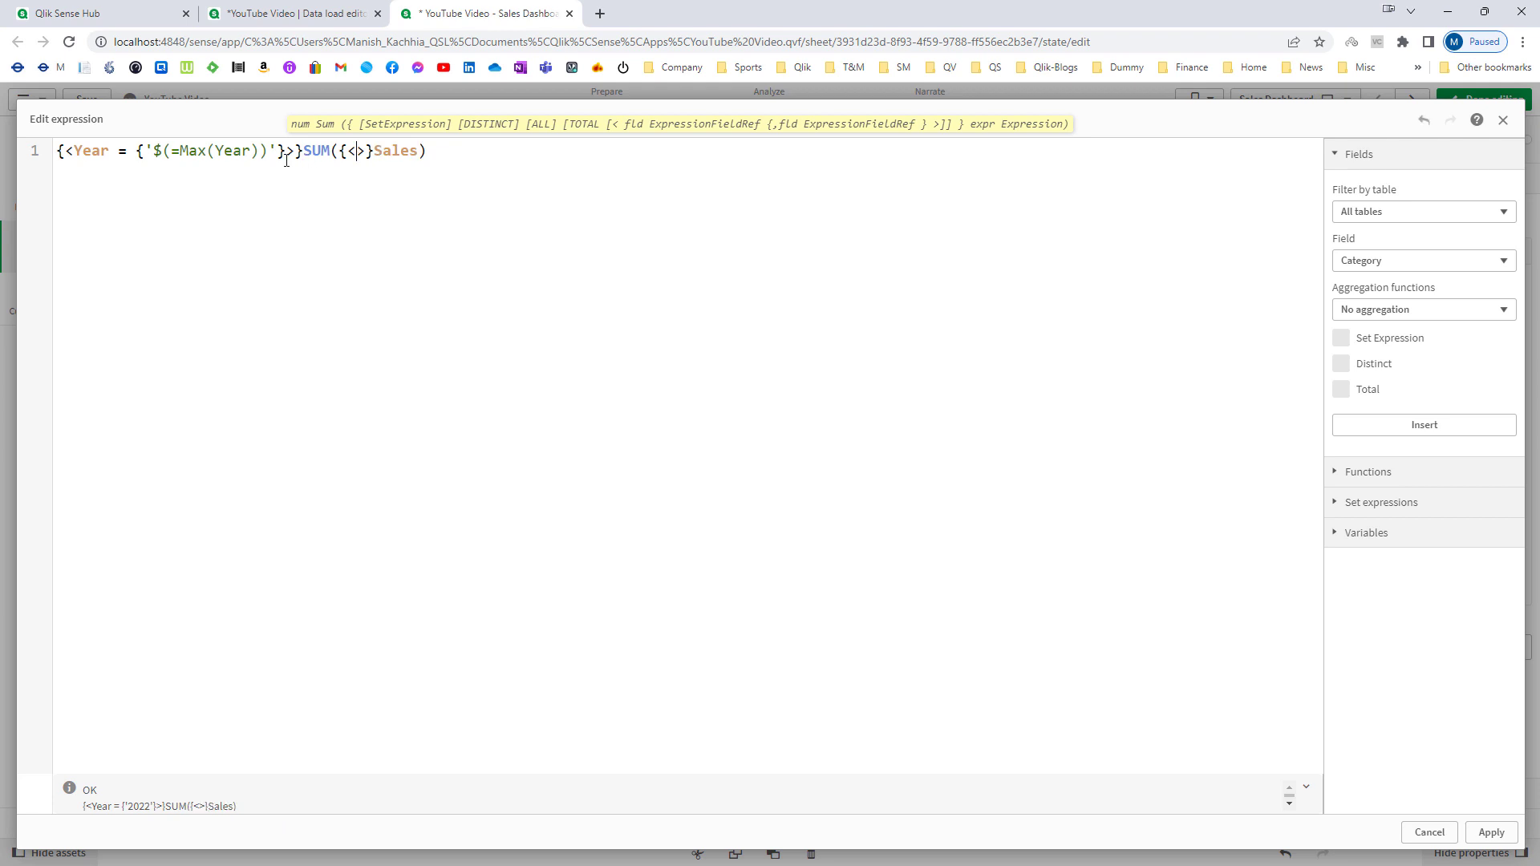
- Add Category = {'Audio'} to the outer Year set, delete the empty inner set, and apply the expression
left_click(286, 154)
type(", Category = {'Audio'}")
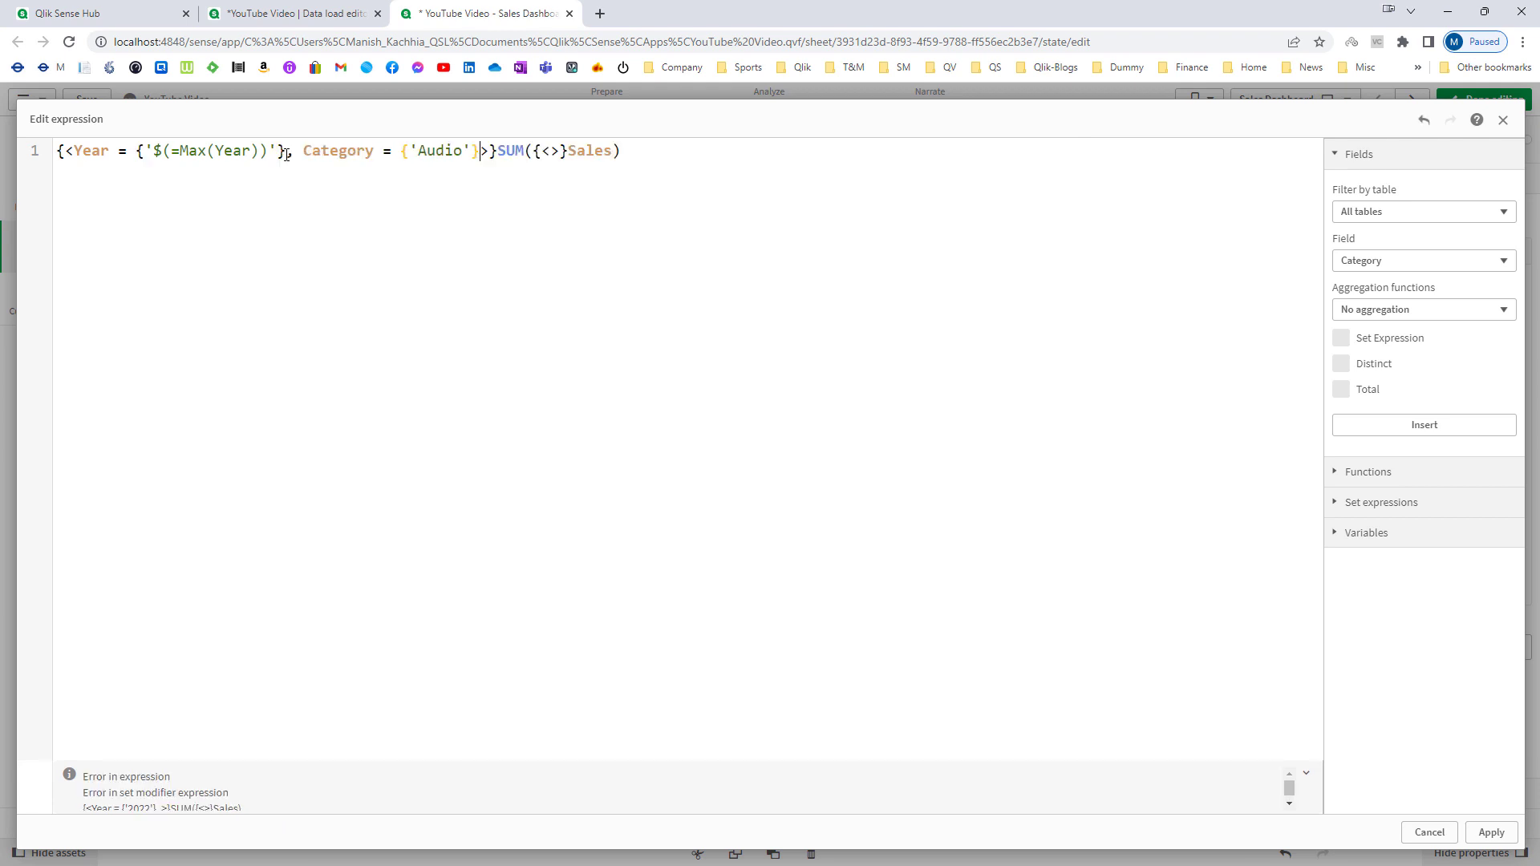
key("Delete")
key("Delete")
key("Delete")
key("Delete")
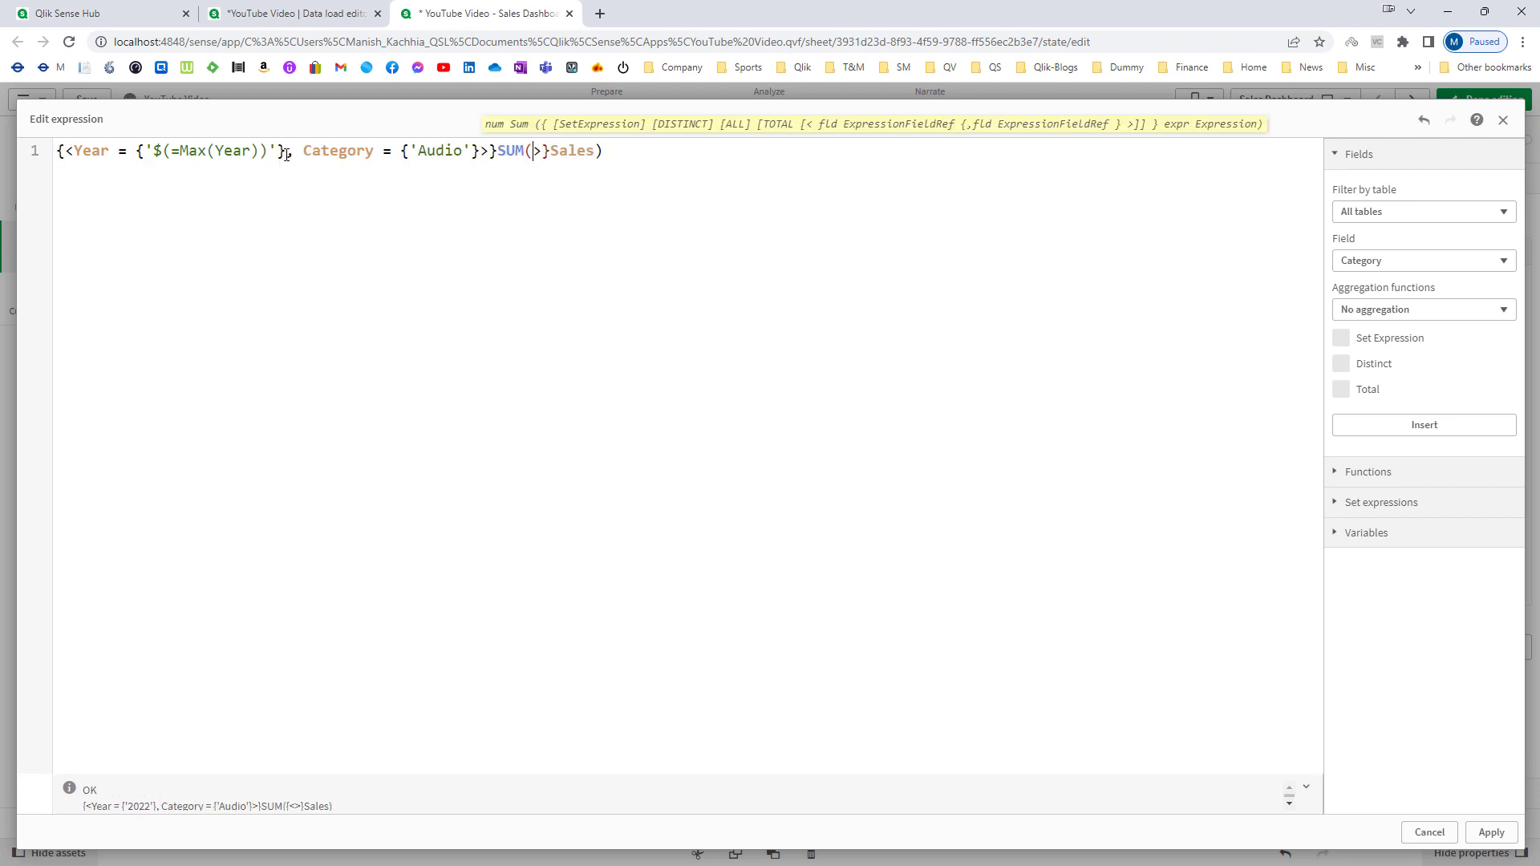
left_click(1493, 834)
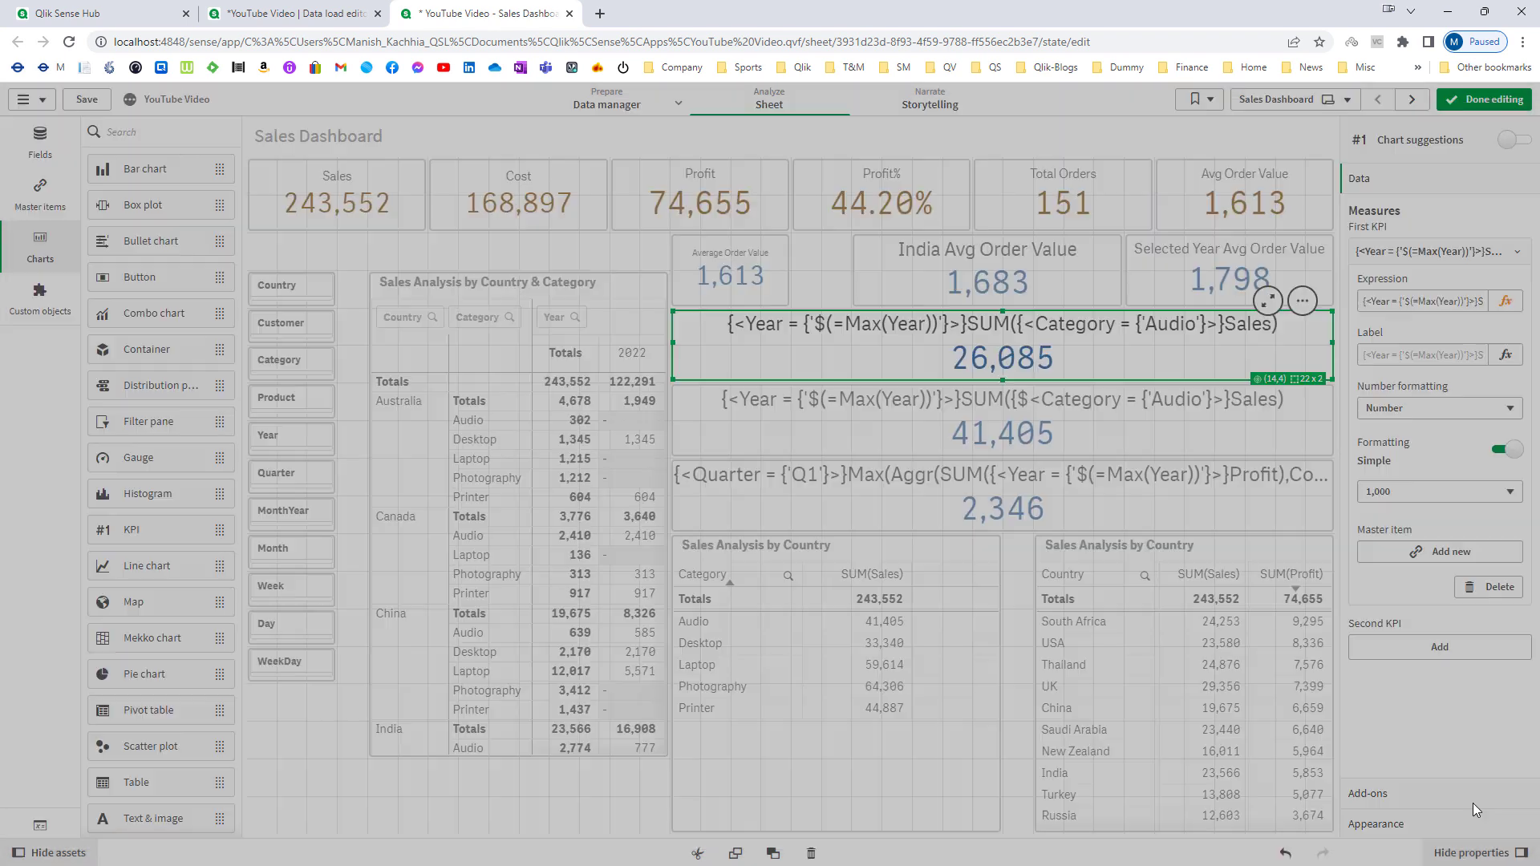
- Reopen the upper wide KPI's expression, copy the Category = {'Audio'} condition, and remove it from the outer Year set
left_click(1506, 300)
left_click_drag(289, 153, 489, 148)
key("ctrl+c")
key("Delete")
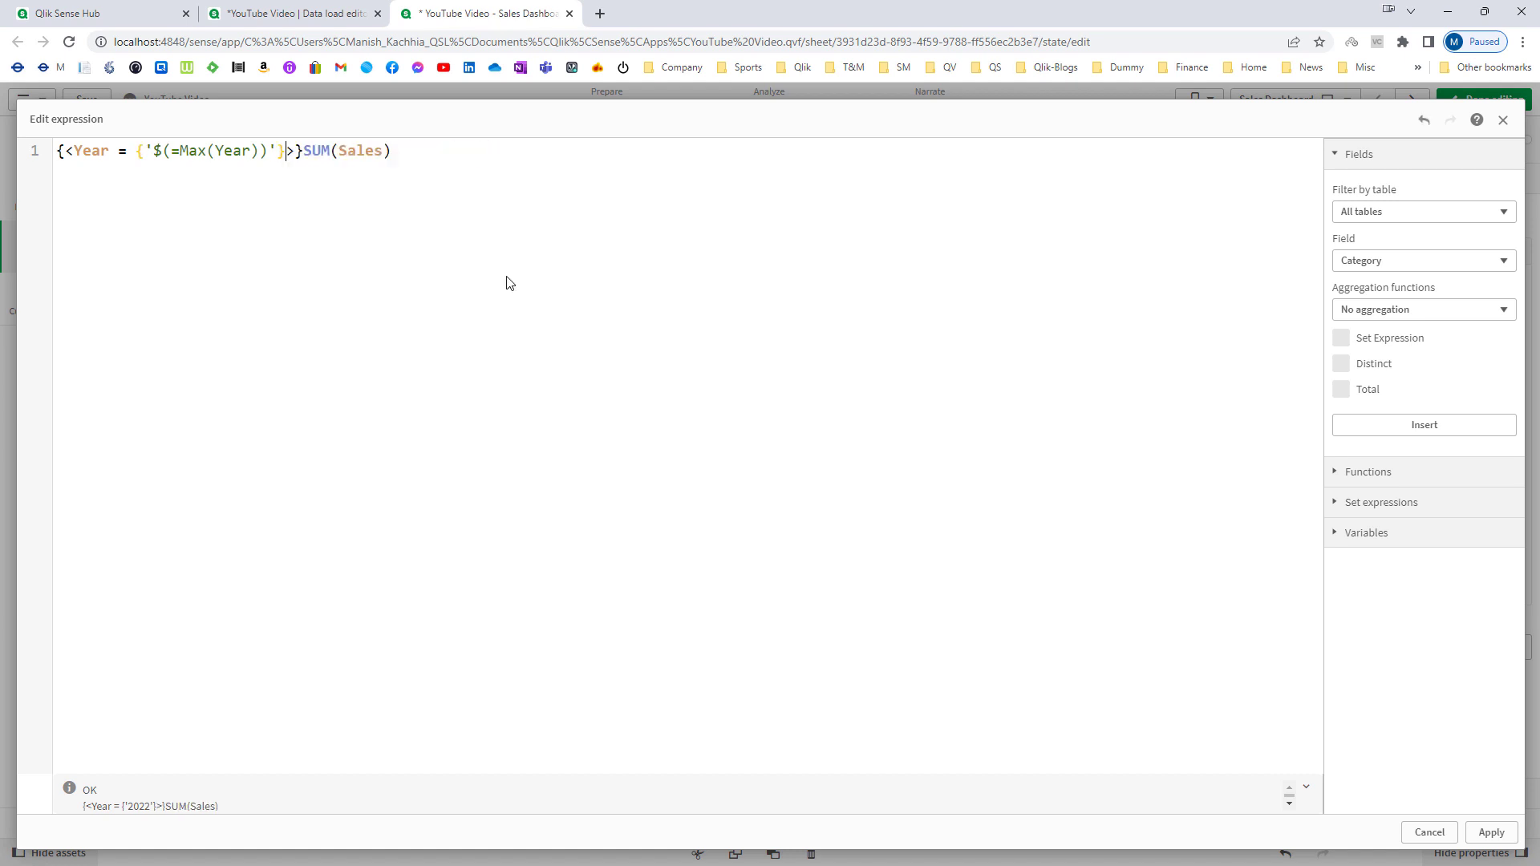
- Insert a separate outer set {<Category = {'Audio'}>} in front of the outer Year set, without the leading comma, and apply the expression
key("Home")
type("{}")
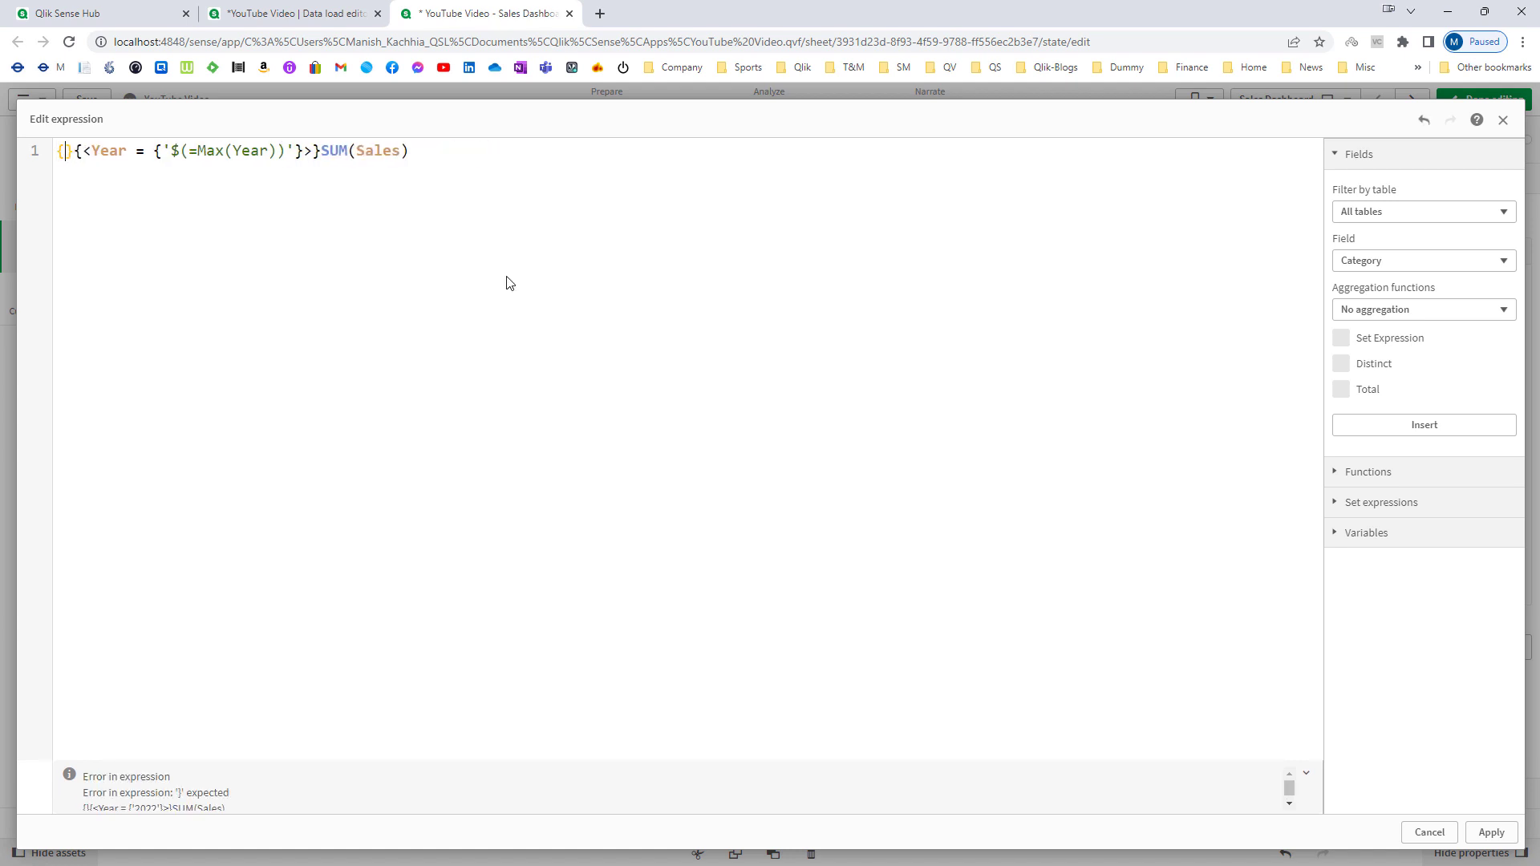
type("<>")
key("ctrl+v")
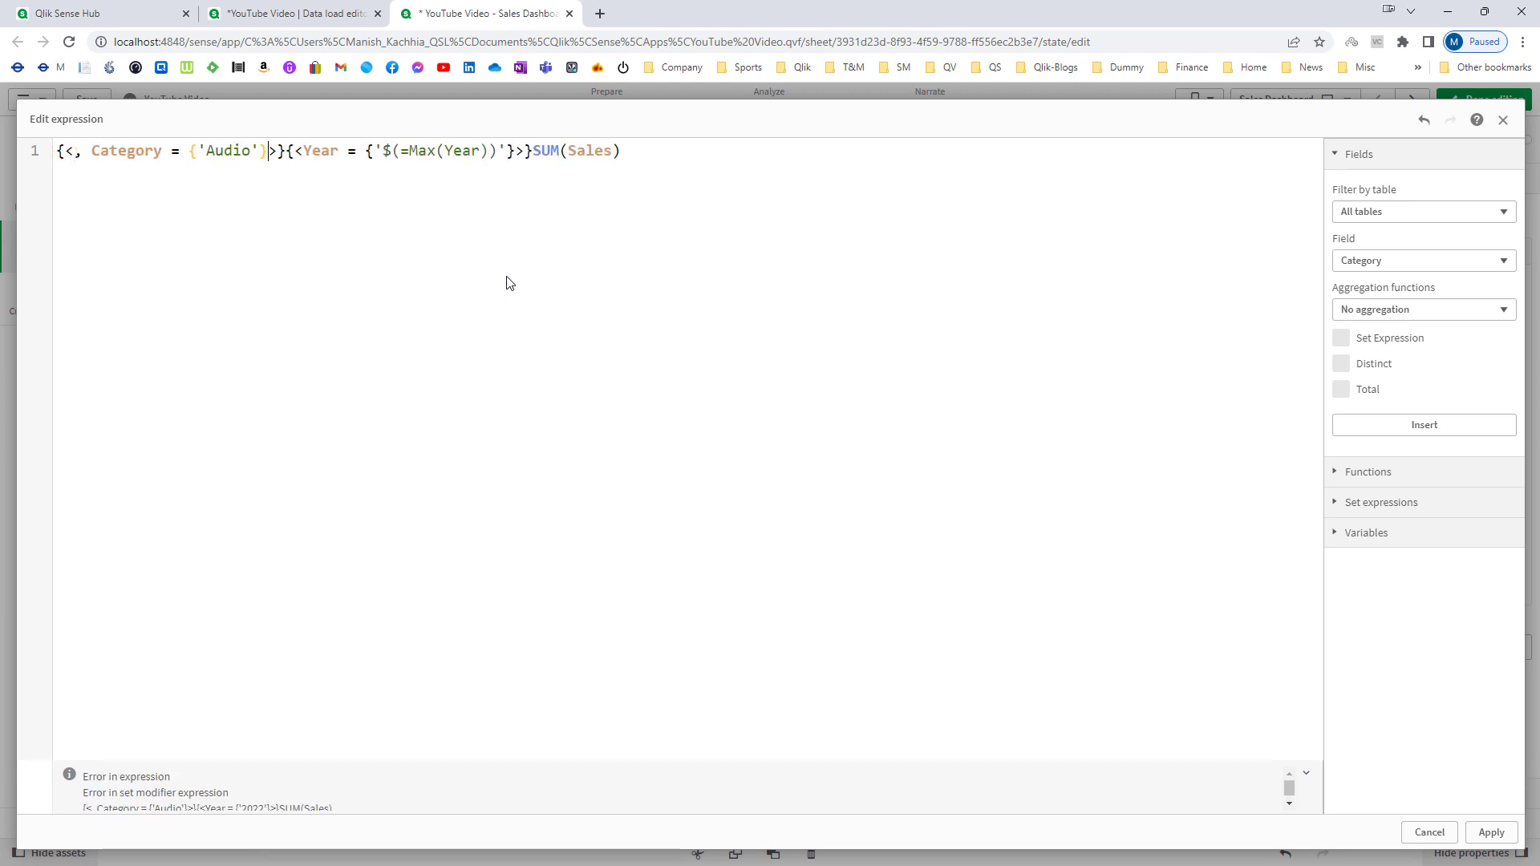
key("Home")
key("Right")
key("Delete")
key("Delete")
left_click_drag(269, 151, 66, 136)
left_click(307, 290)
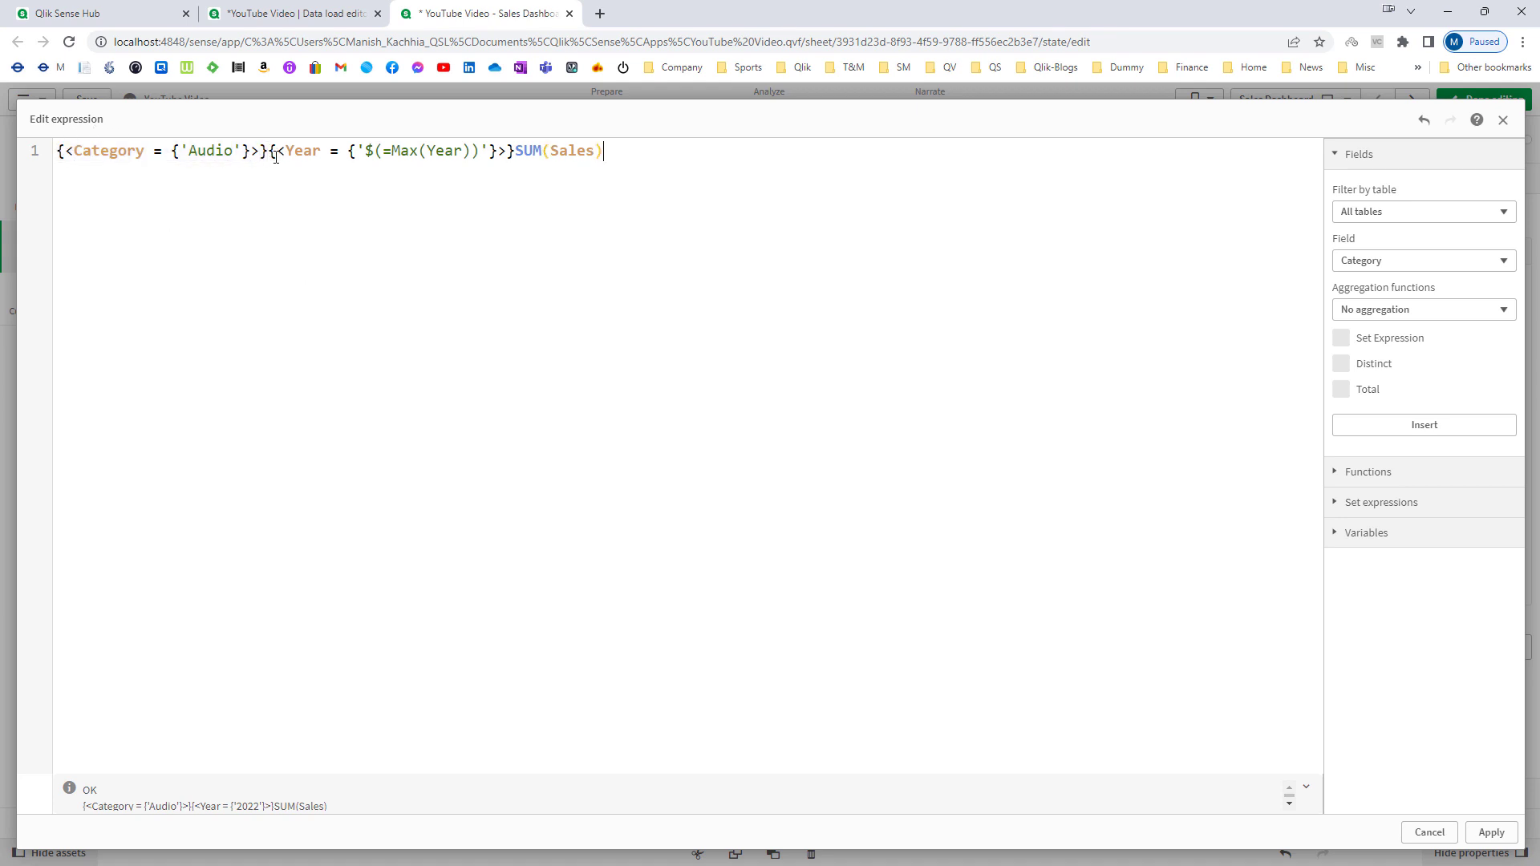
left_click_drag(269, 150, 497, 152)
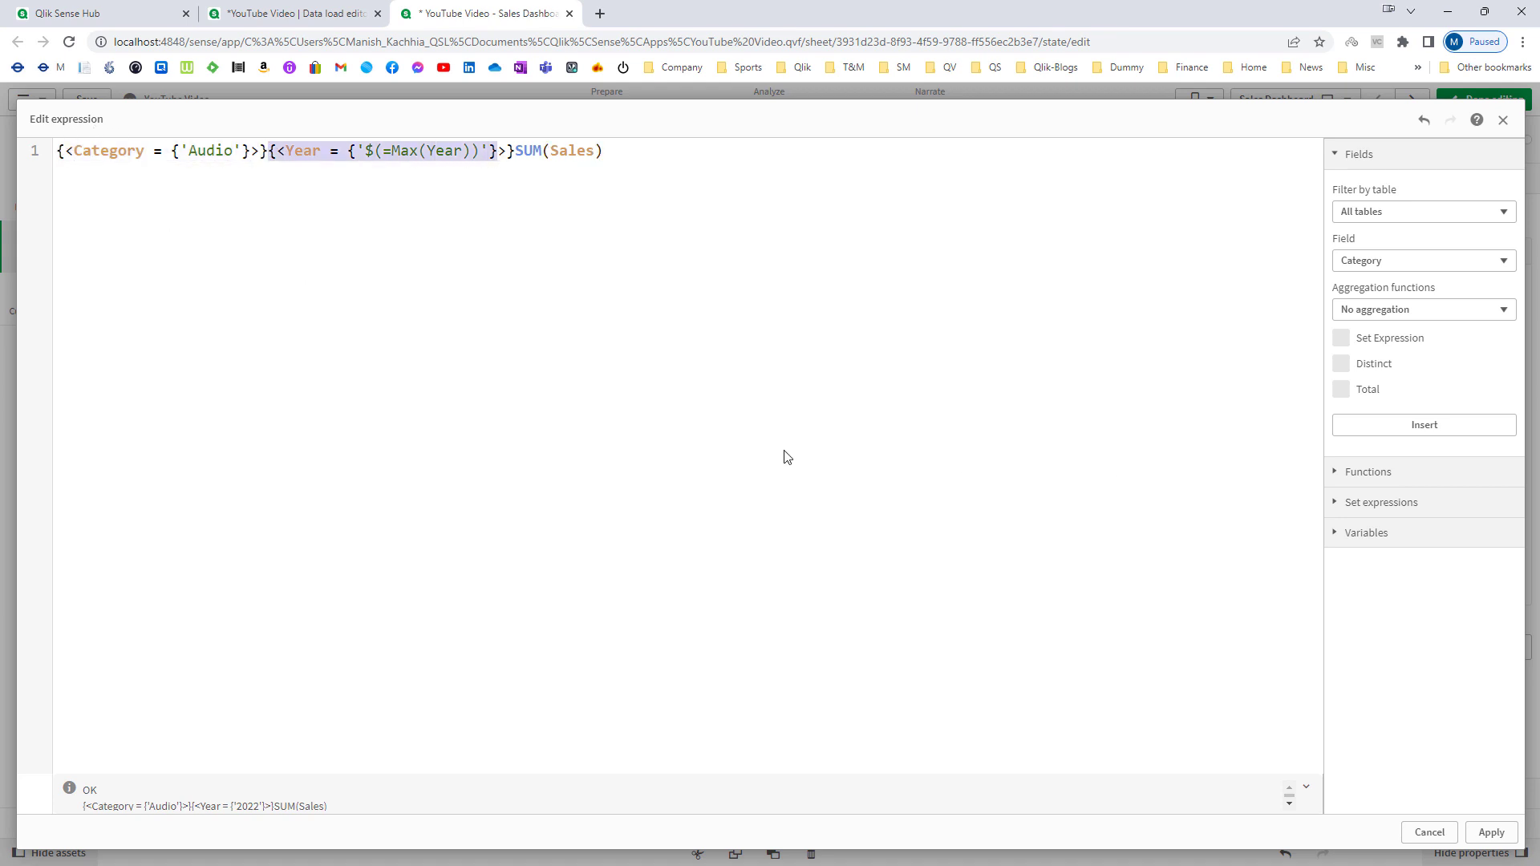
left_click(1487, 832)
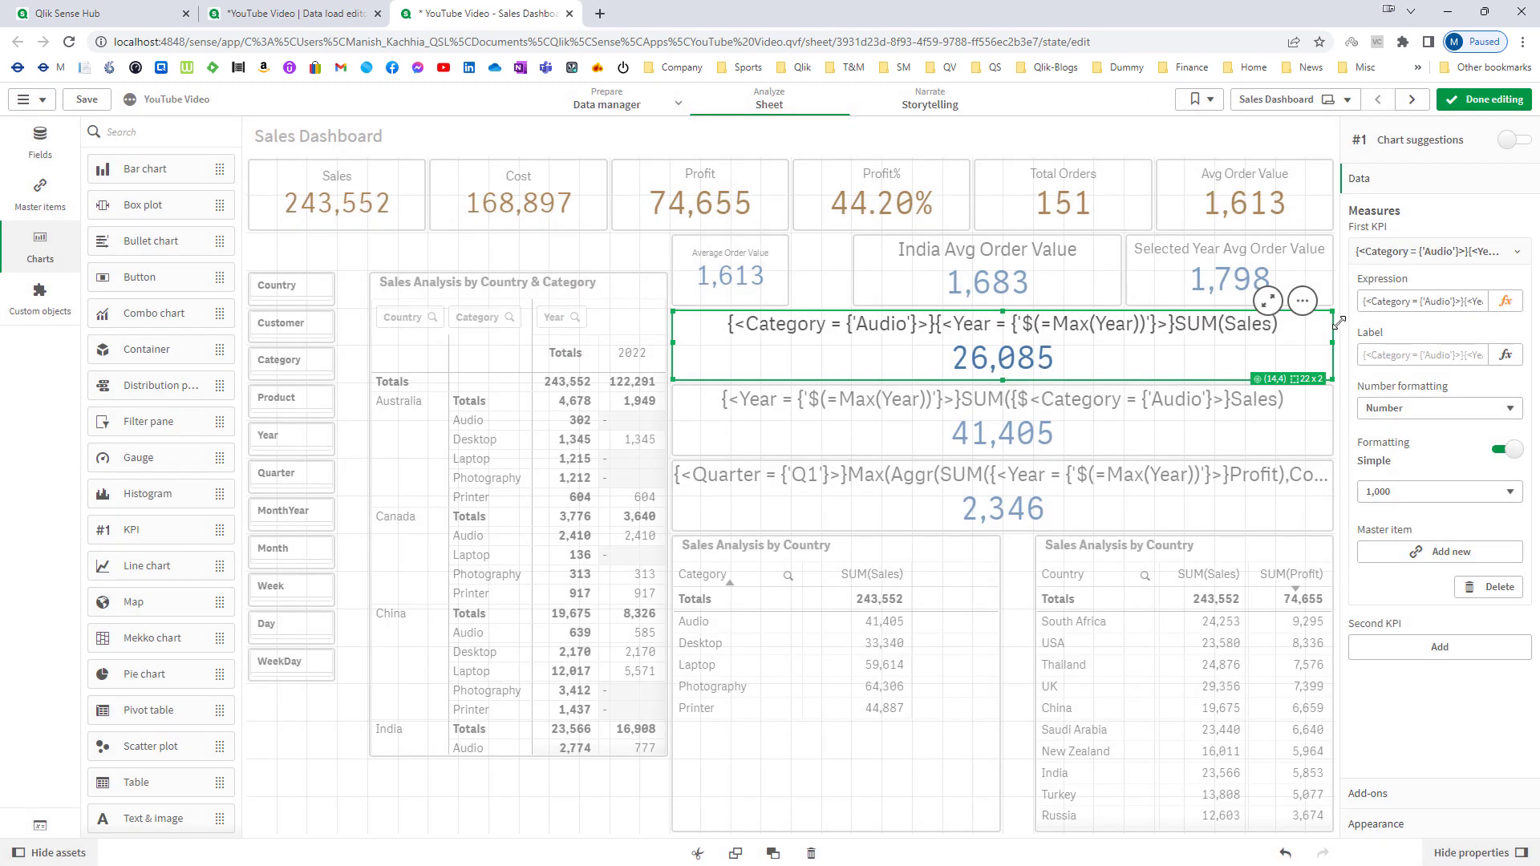
- Reopen the upper wide KPI's expression, add the outer set {<Quarter = {'Q1'}>} before the Category set, and apply it
left_click(1505, 303)
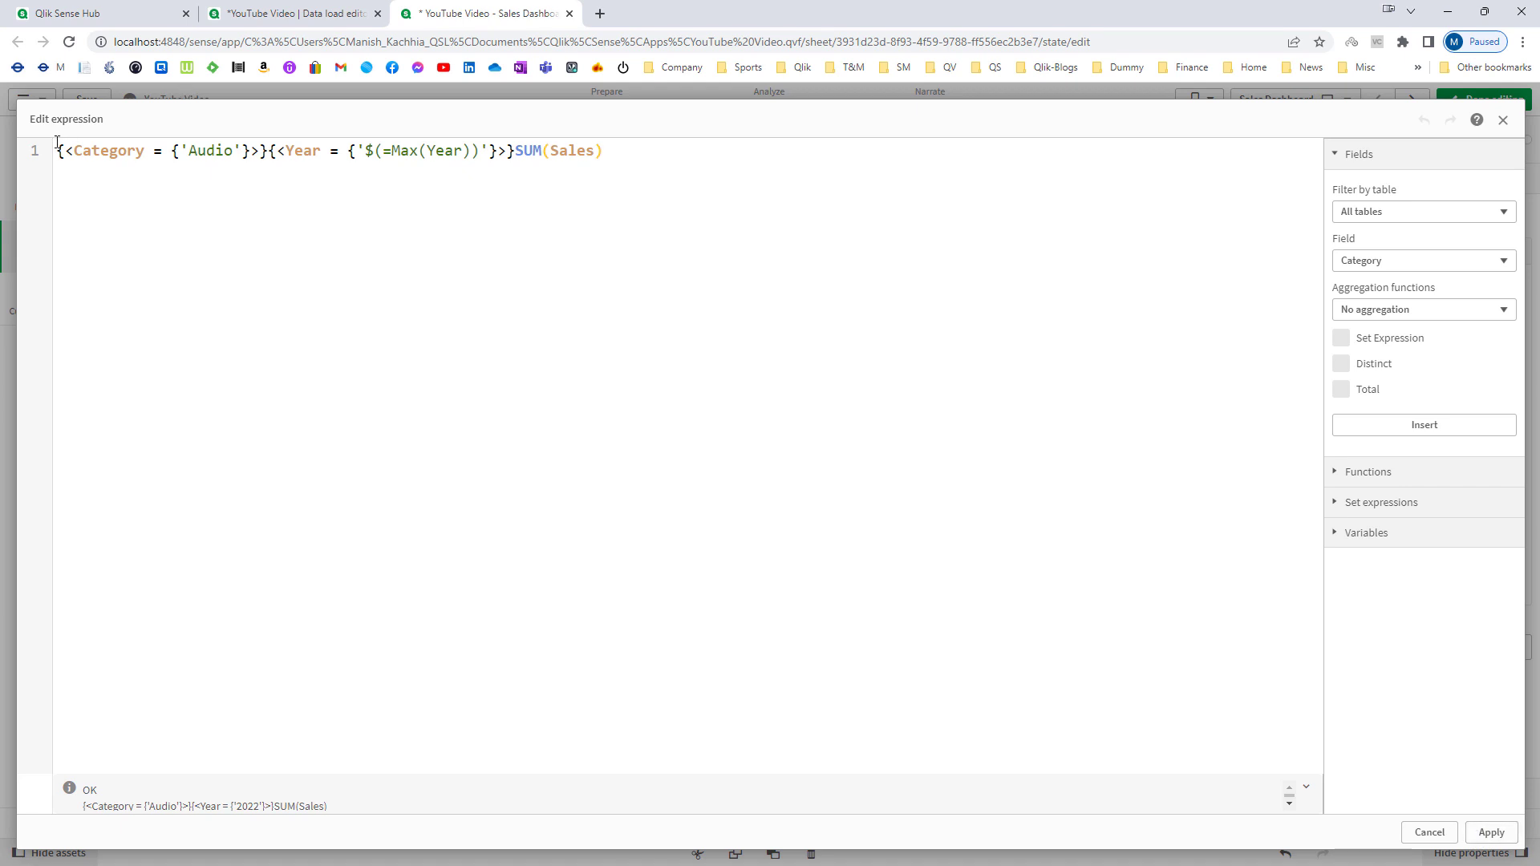
type("{")
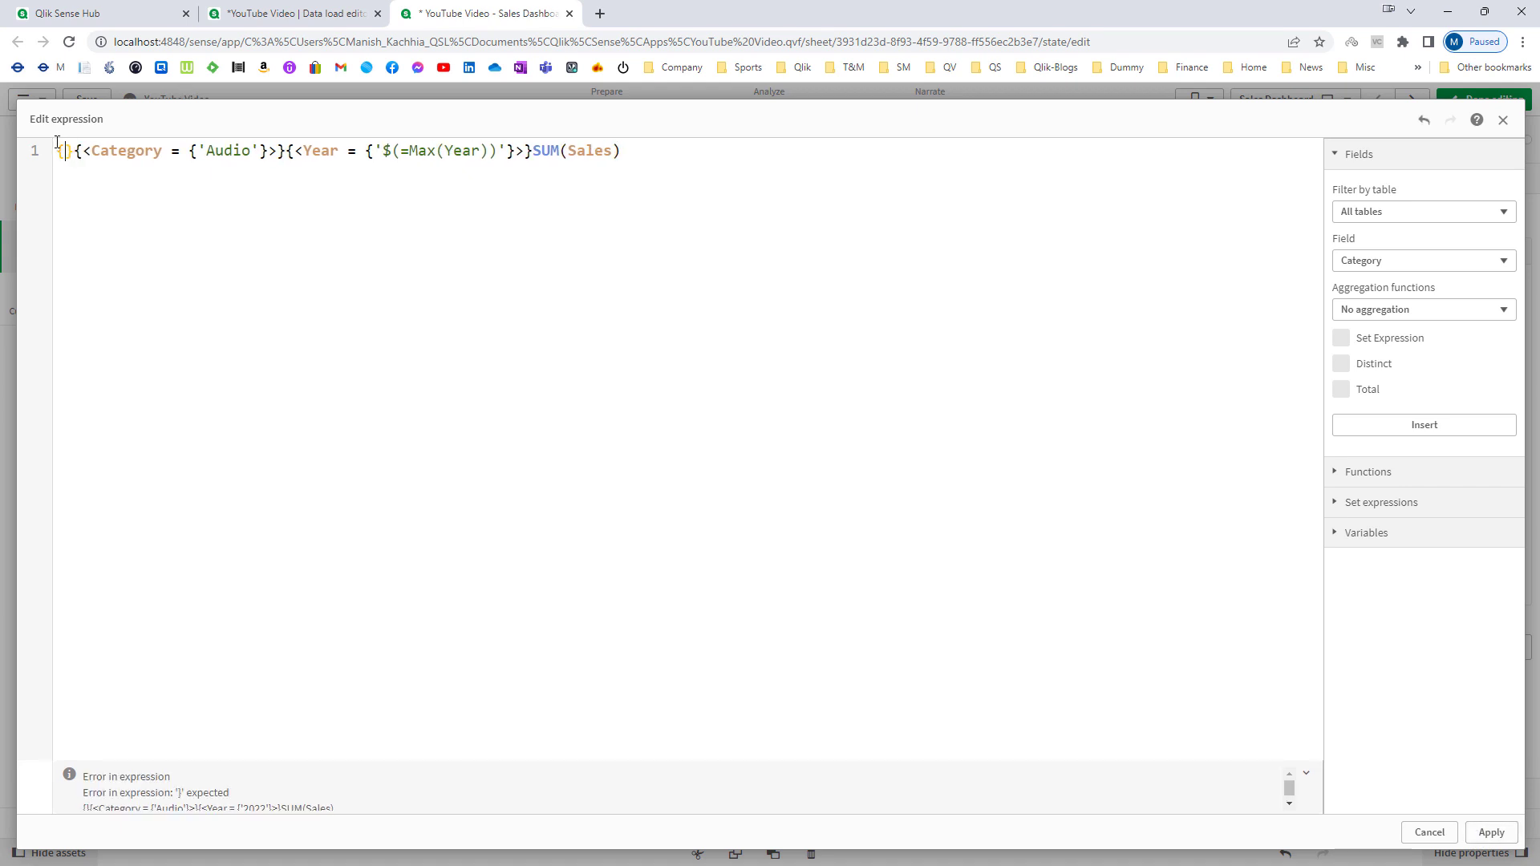
type("<Quarter ")
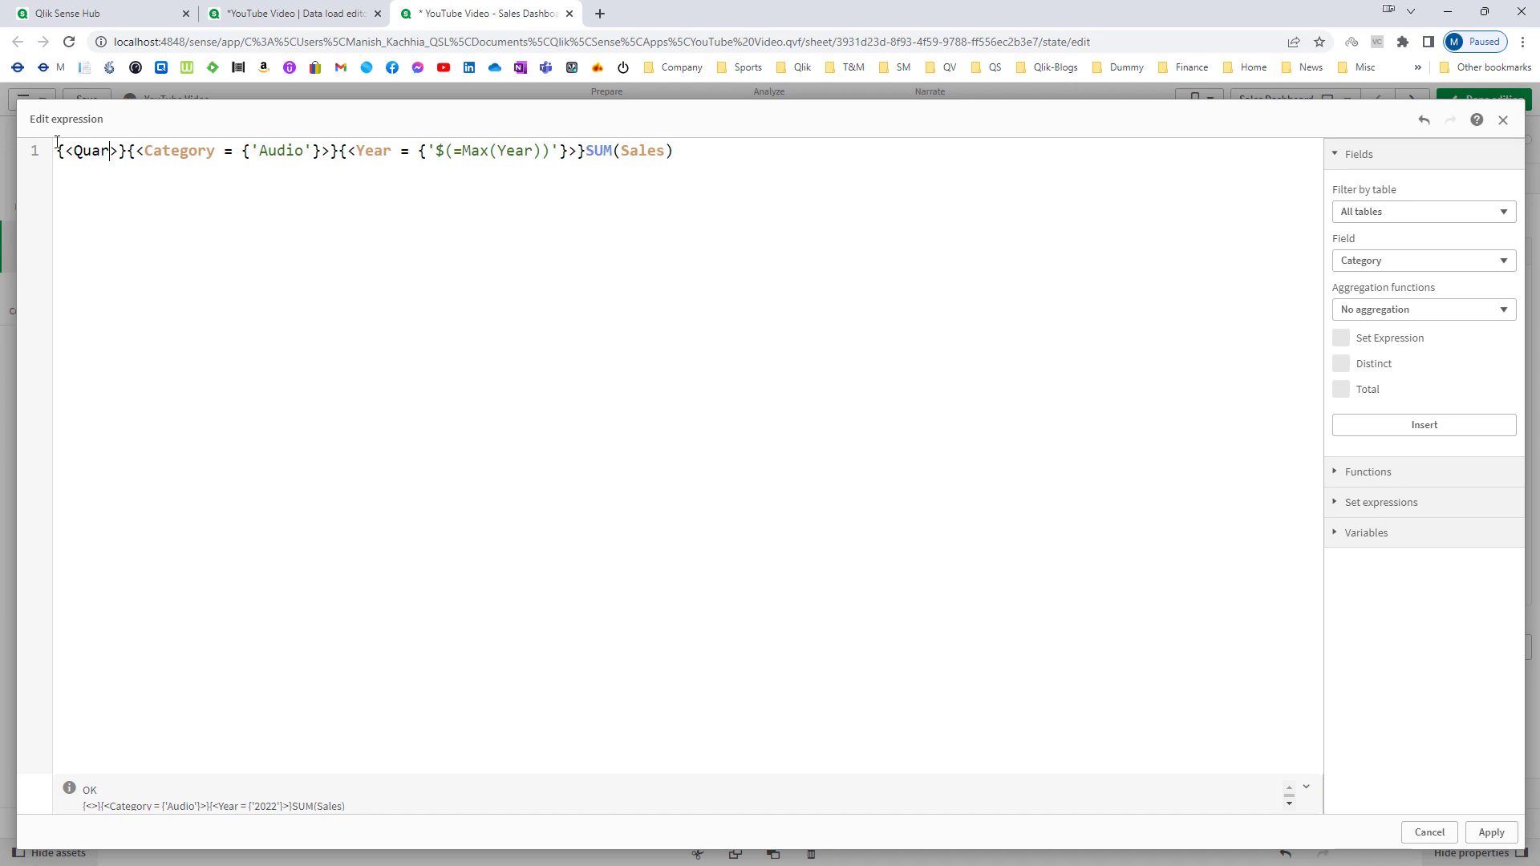
type("= {")
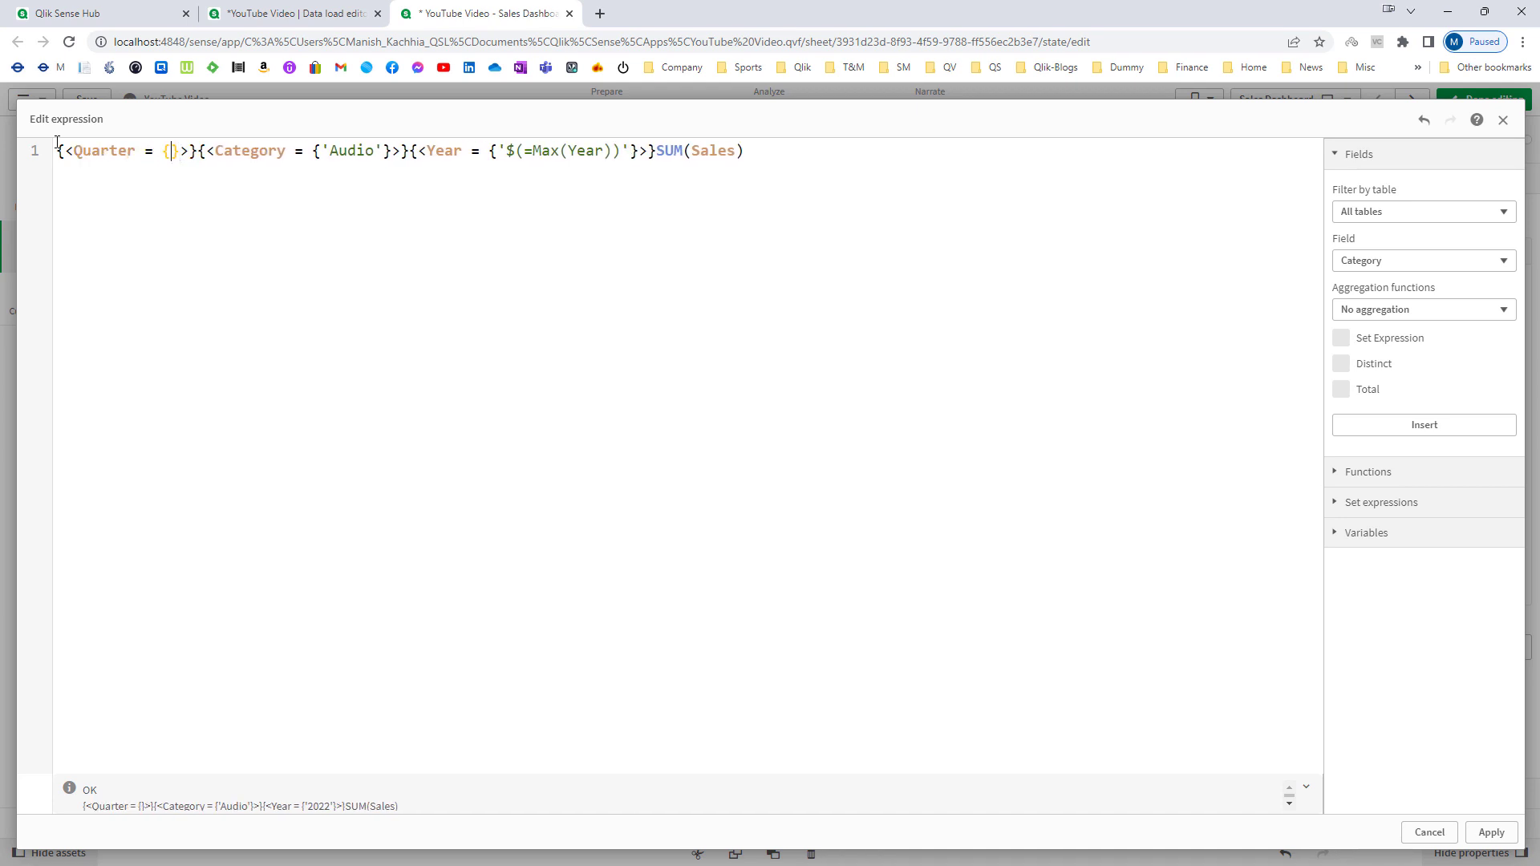
type("'Q1")
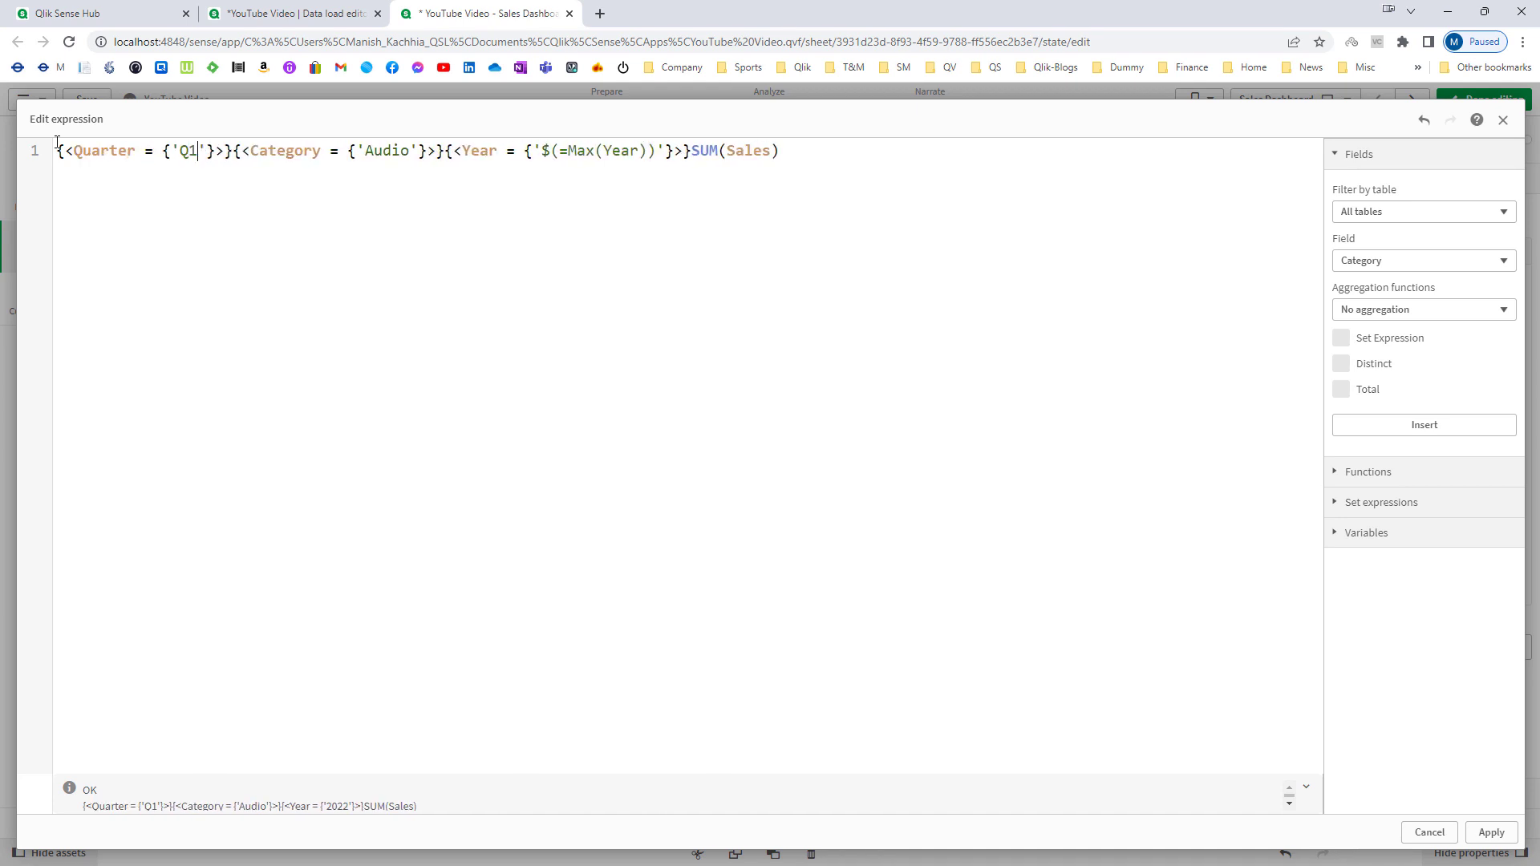
left_click(1490, 832)
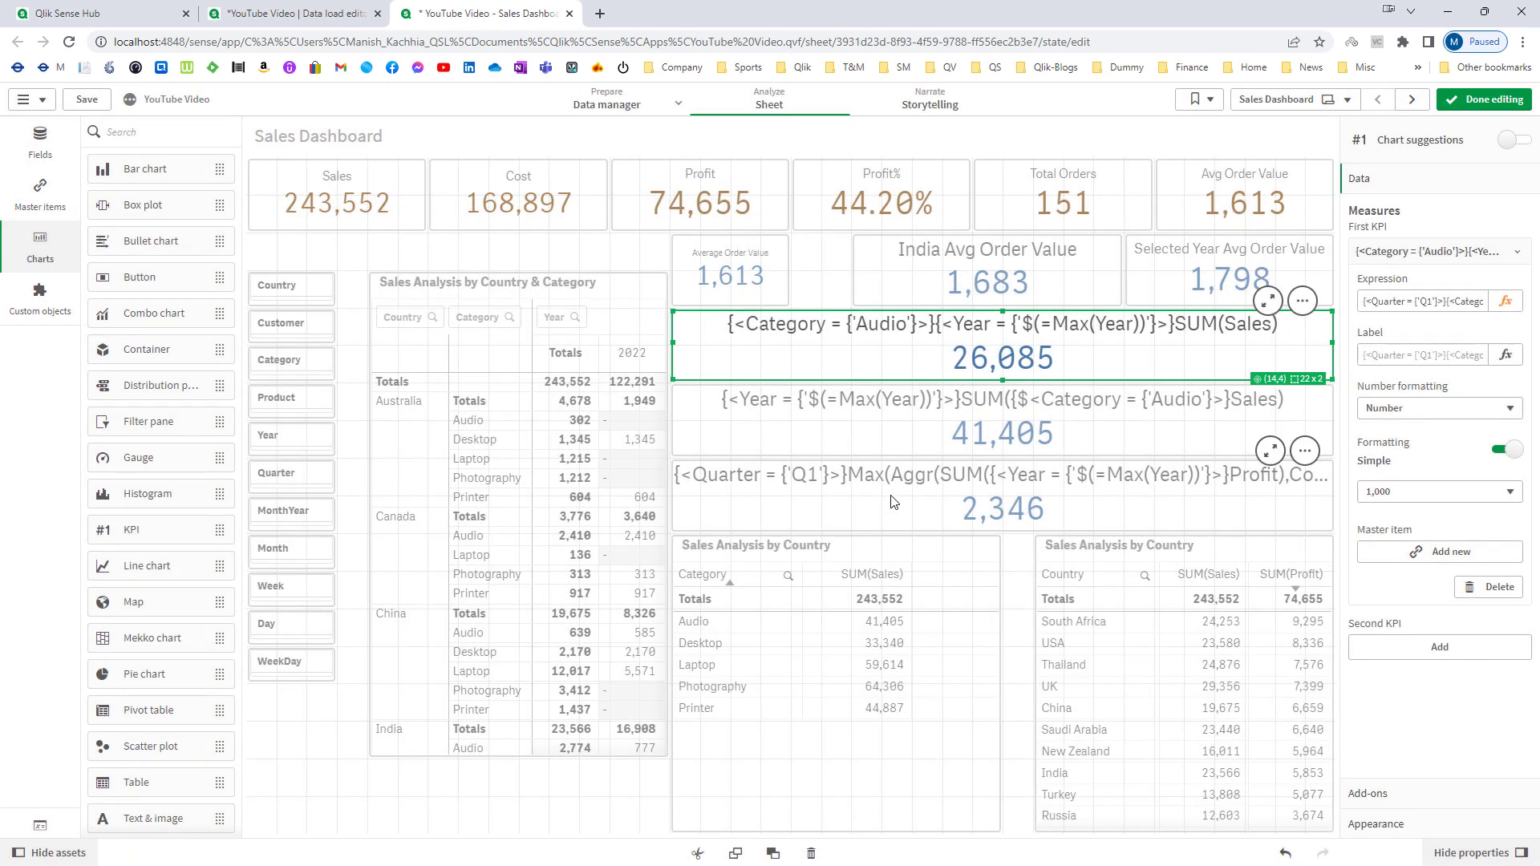
- Check the KPIs outside edit mode with Year 2022, Quarter Q1 and Category Audio selected, and clear all selections
left_click(53, 463)
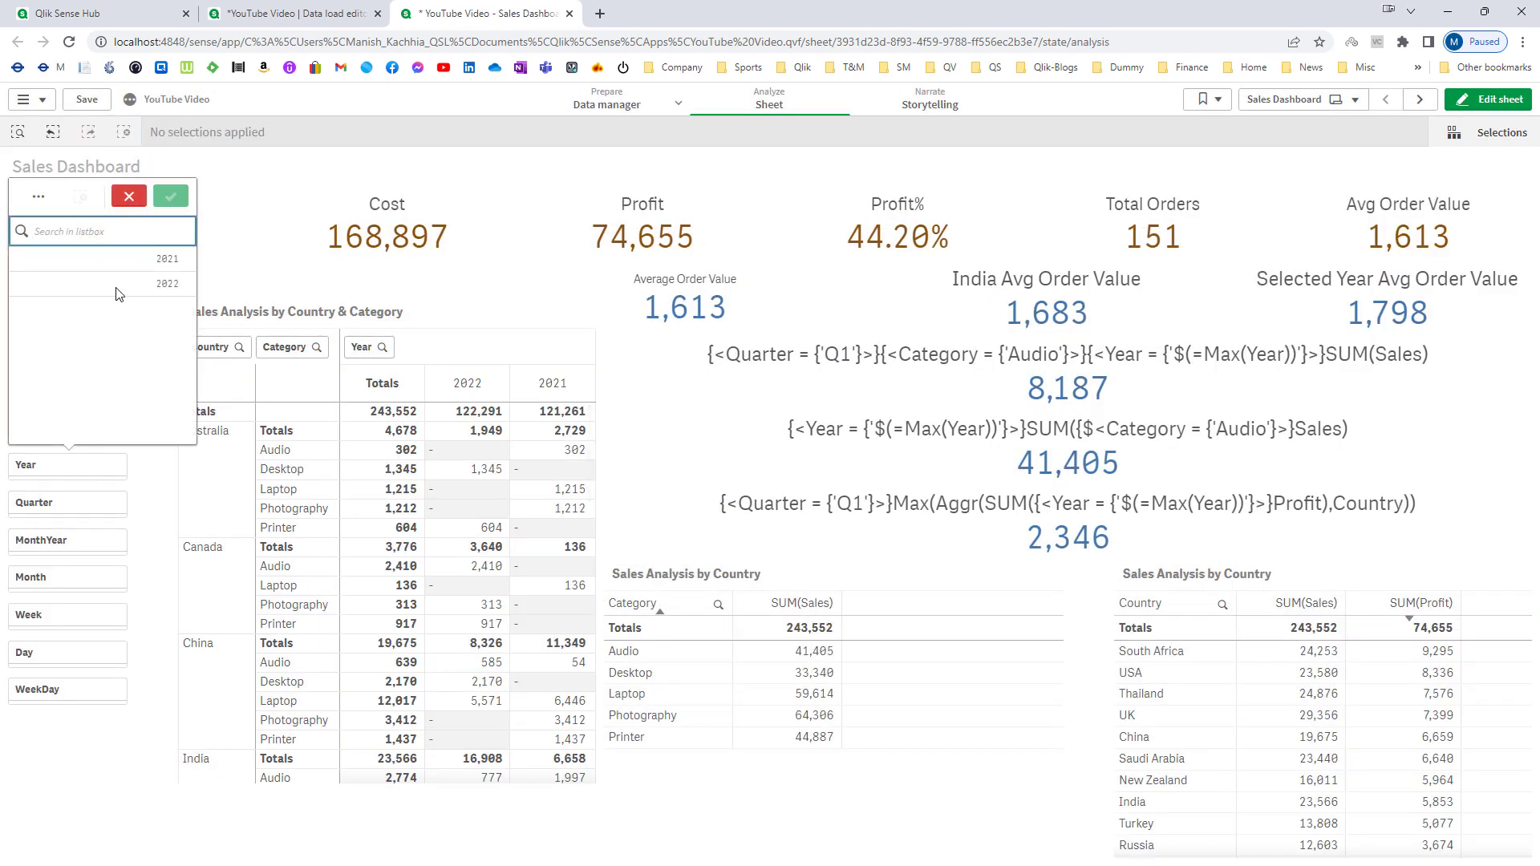
left_click(138, 282)
left_click(170, 196)
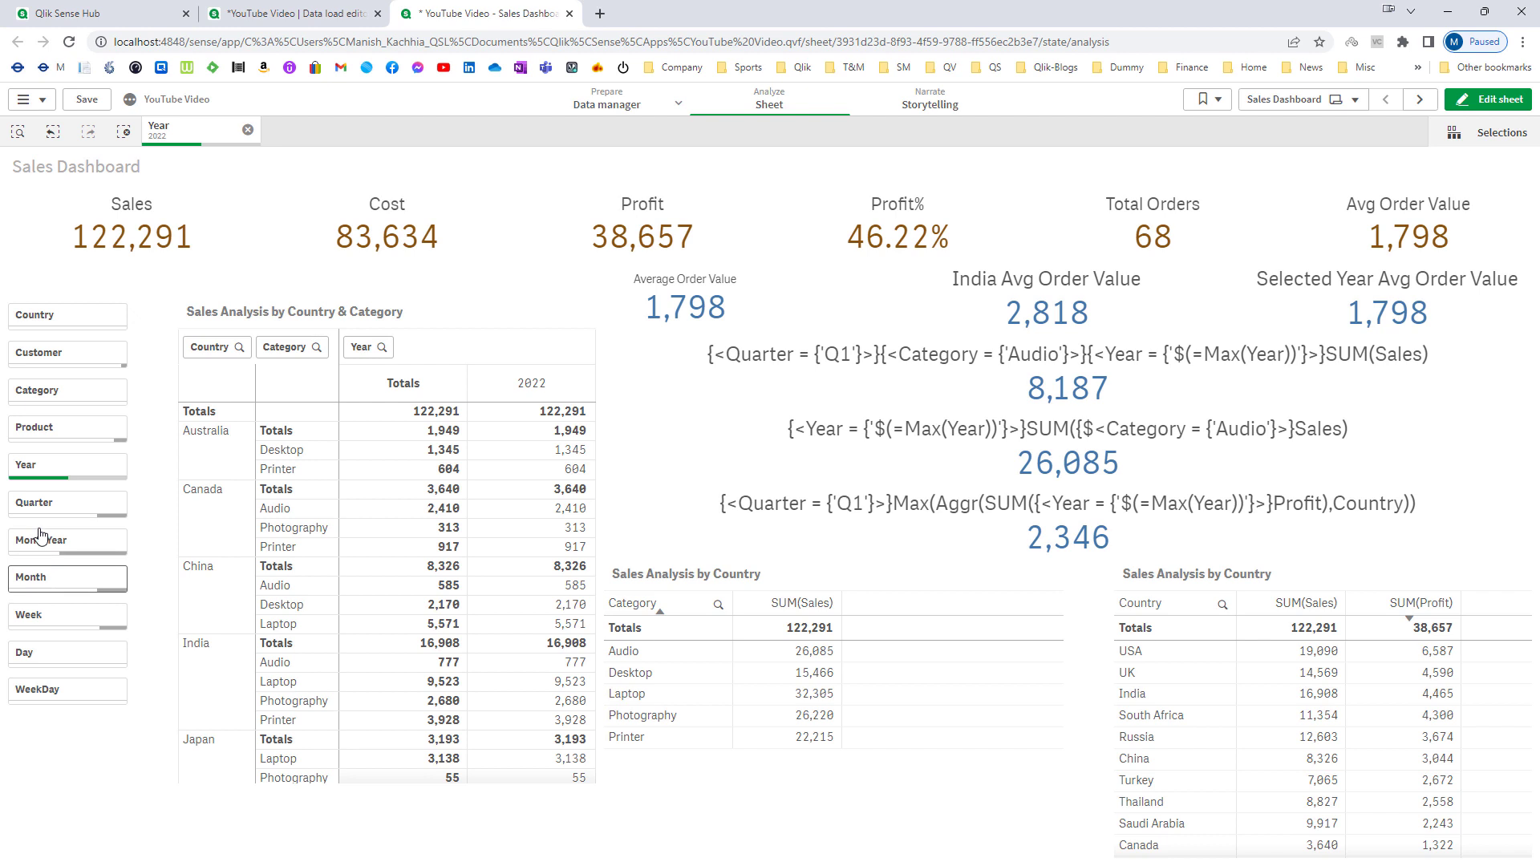
left_click(41, 505)
left_click(61, 298)
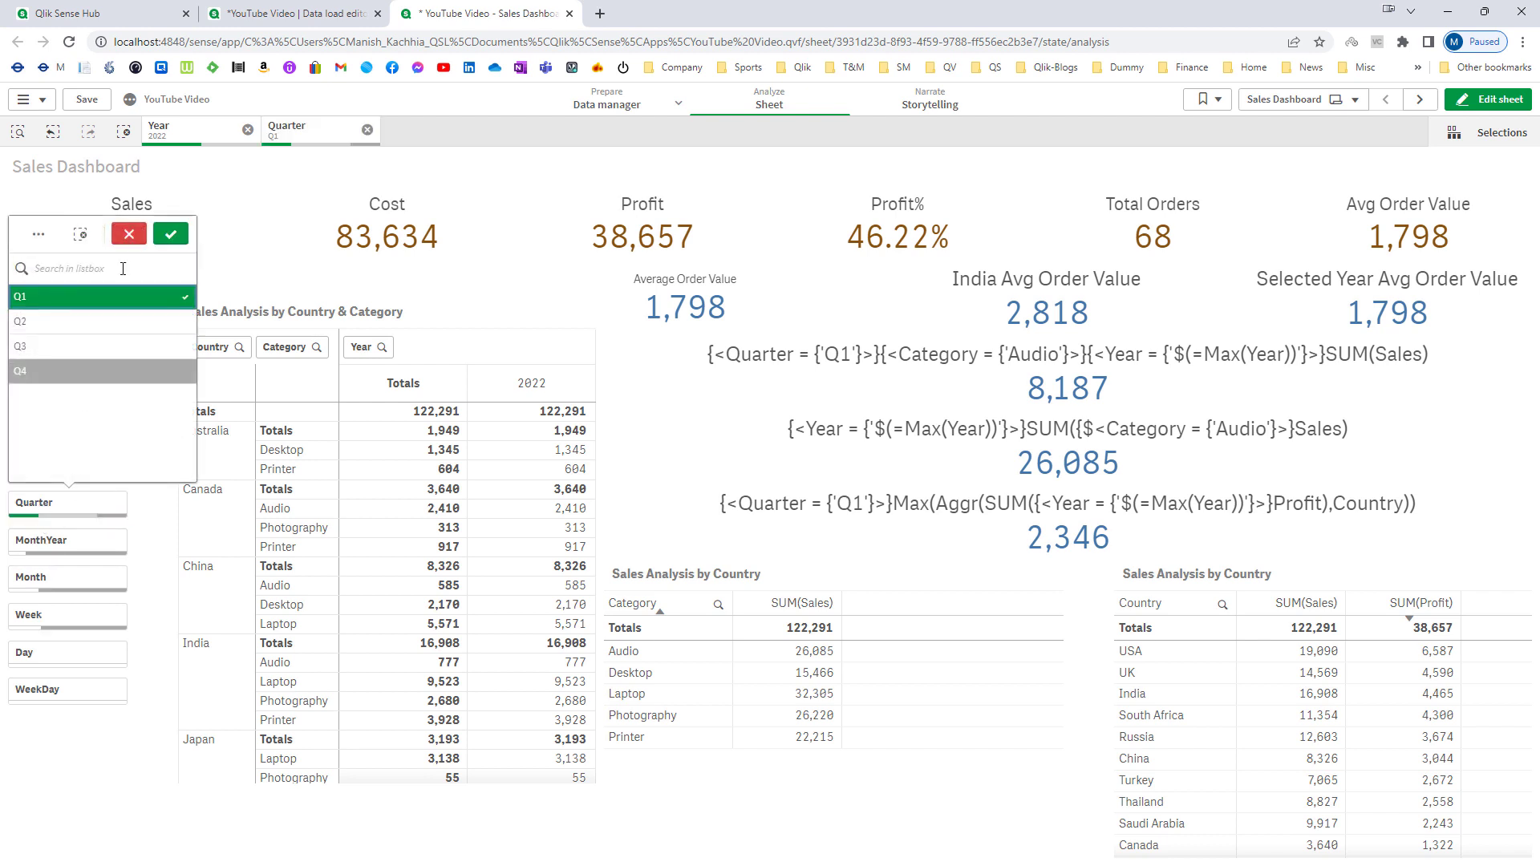
left_click(170, 234)
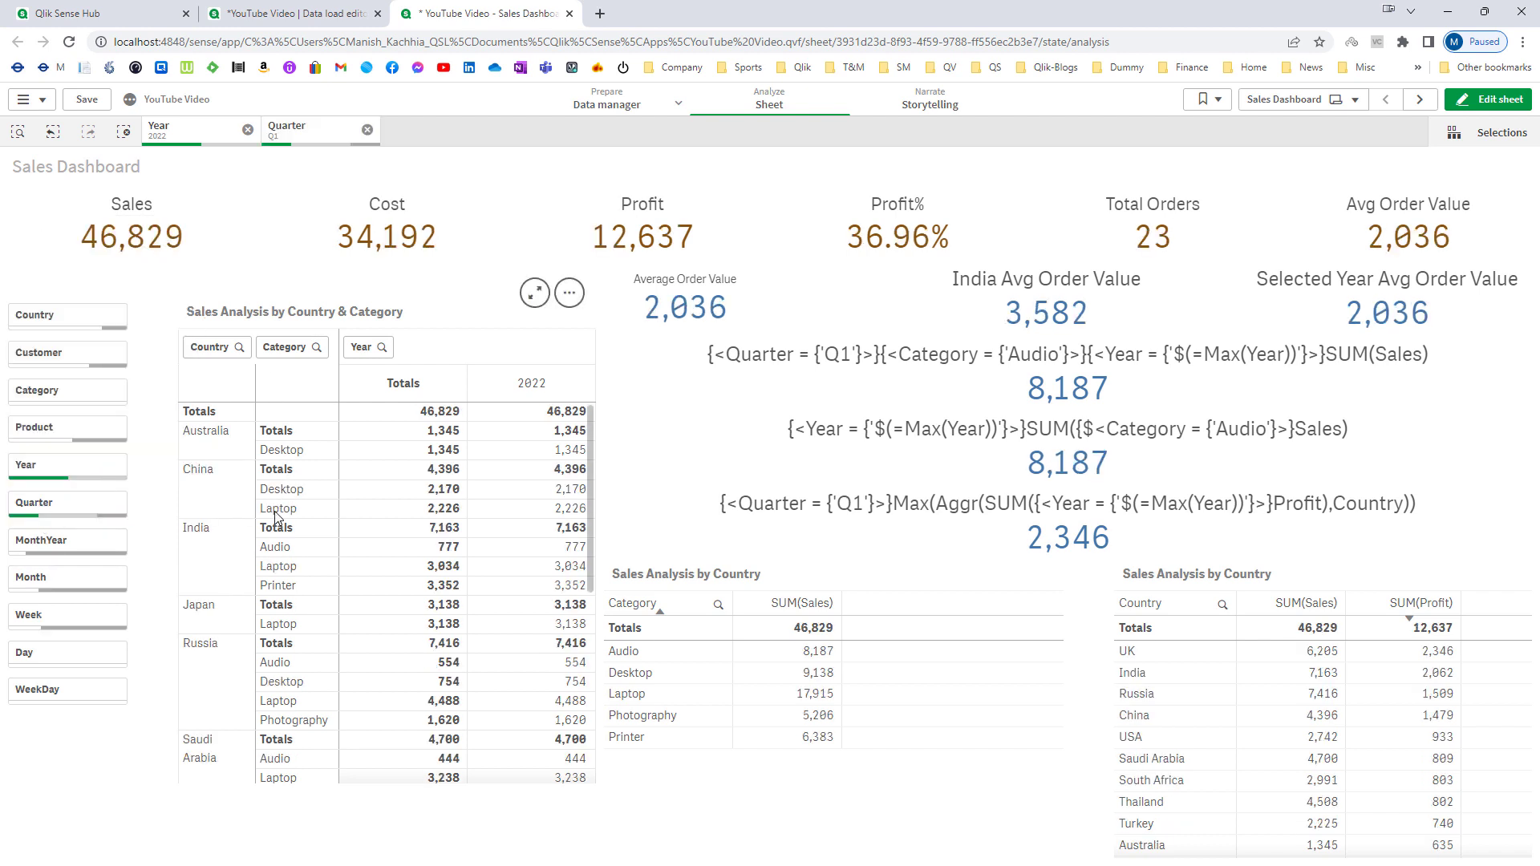
left_click(280, 550)
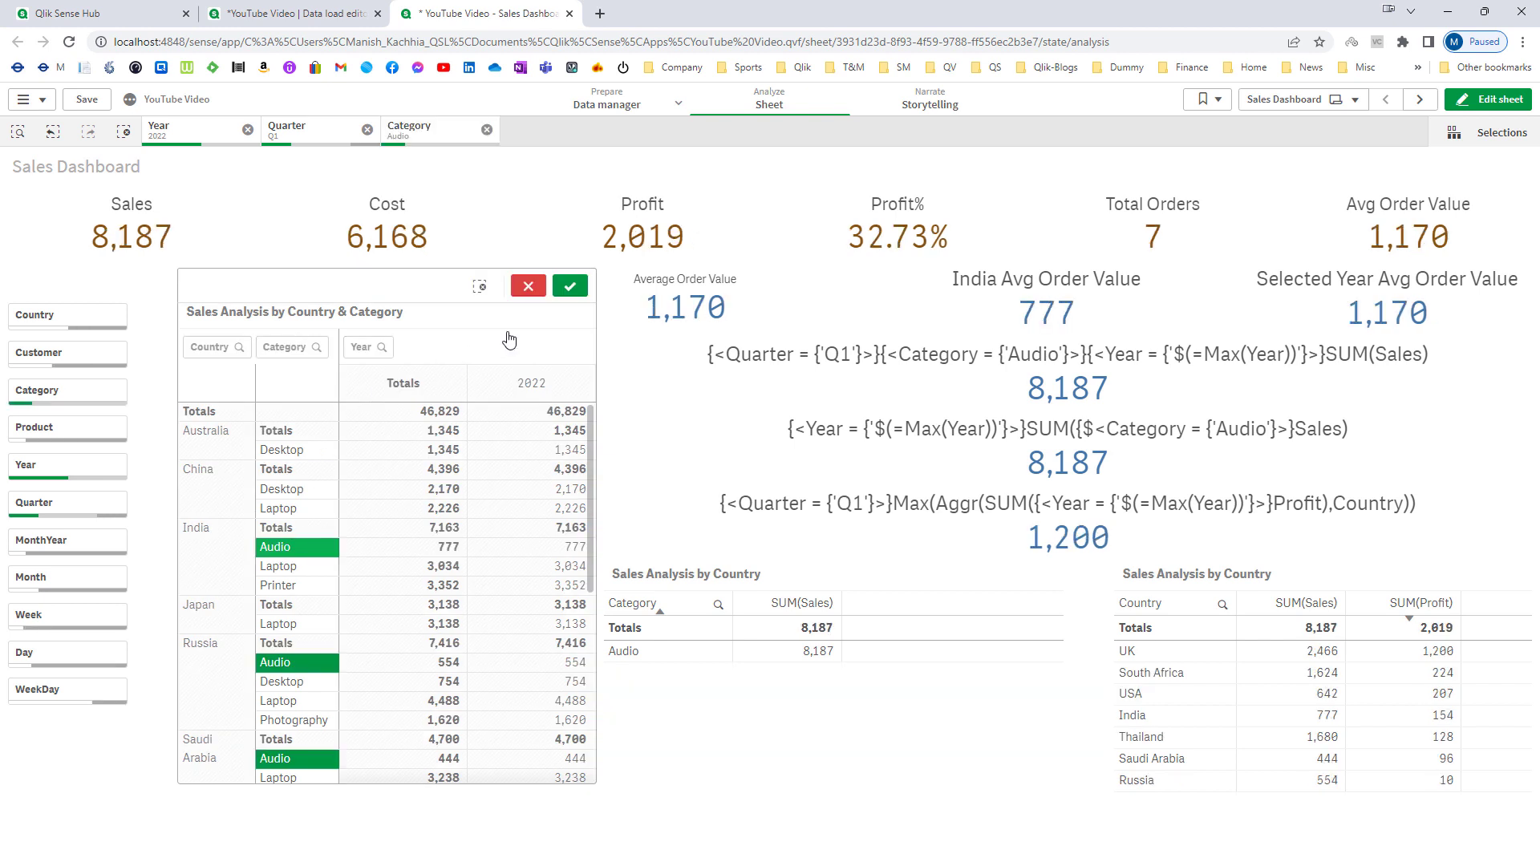
left_click(569, 286)
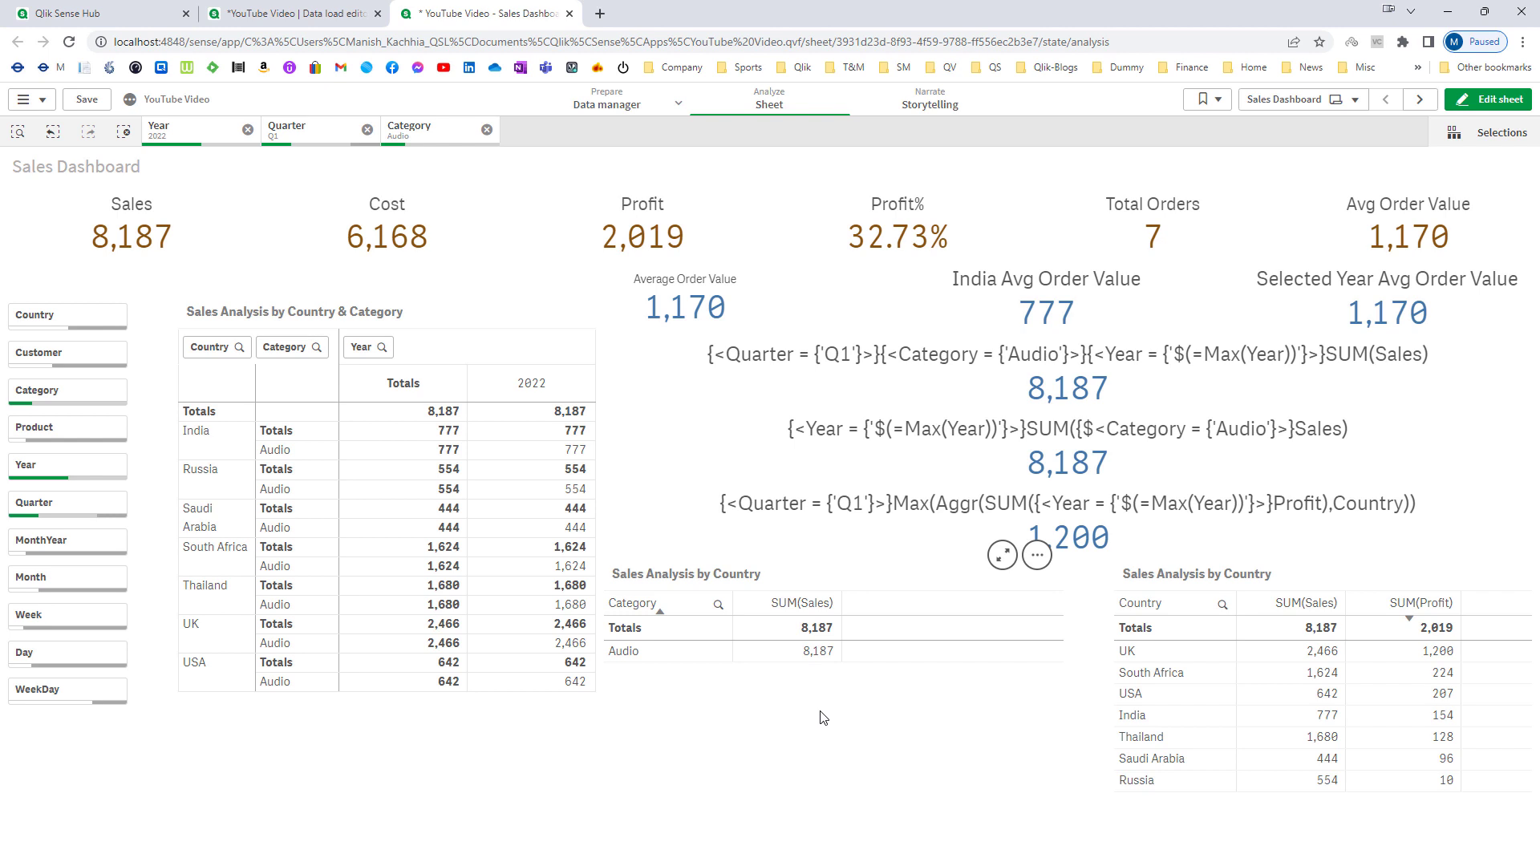
left_click(125, 133)
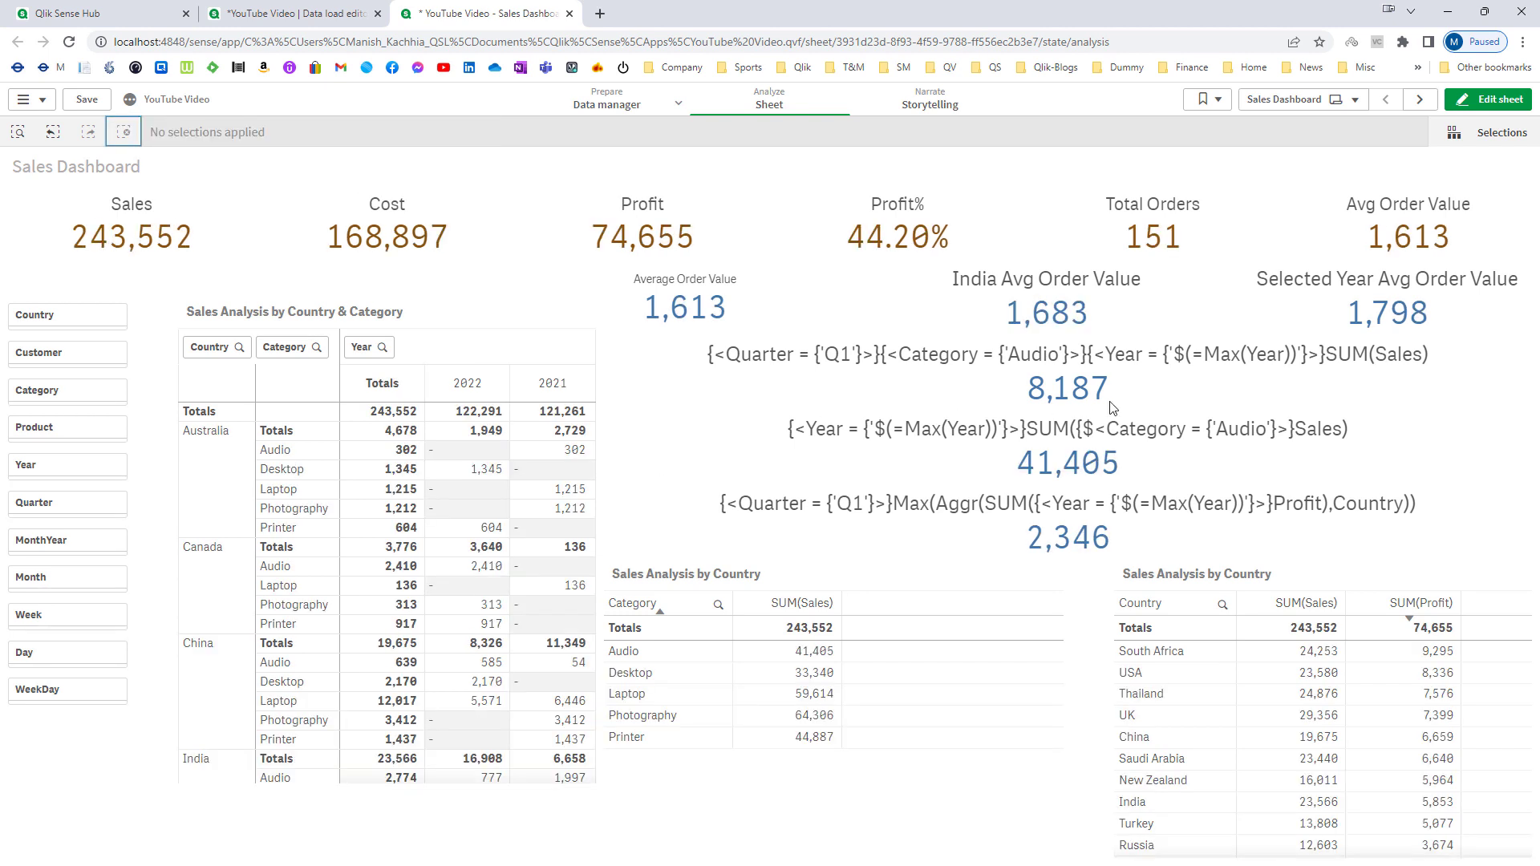